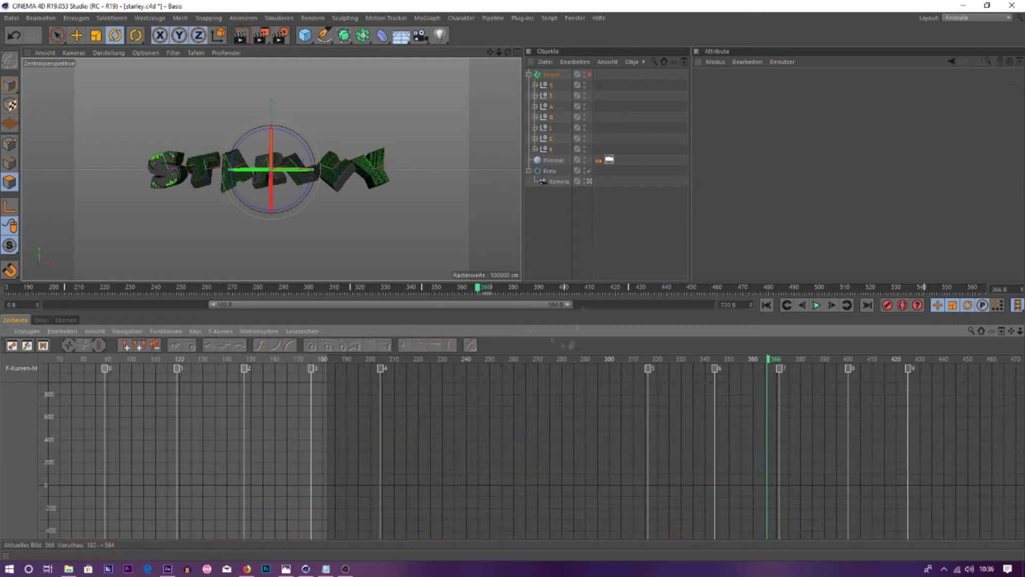
- Show the R letter's curves, then remove all tracks from the timeline
left_click(21, 391)
right_click(21, 390)
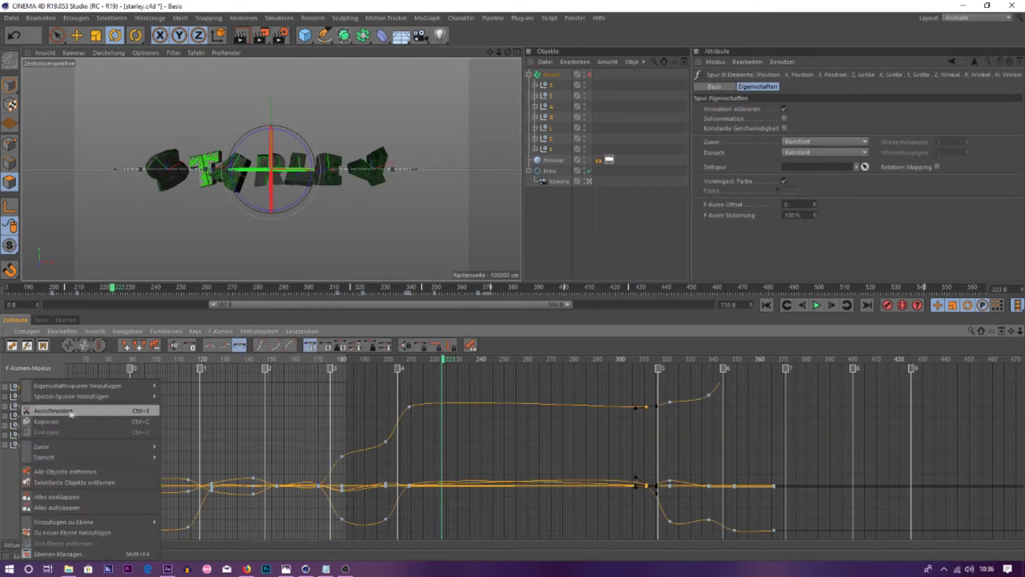
left_click(59, 472)
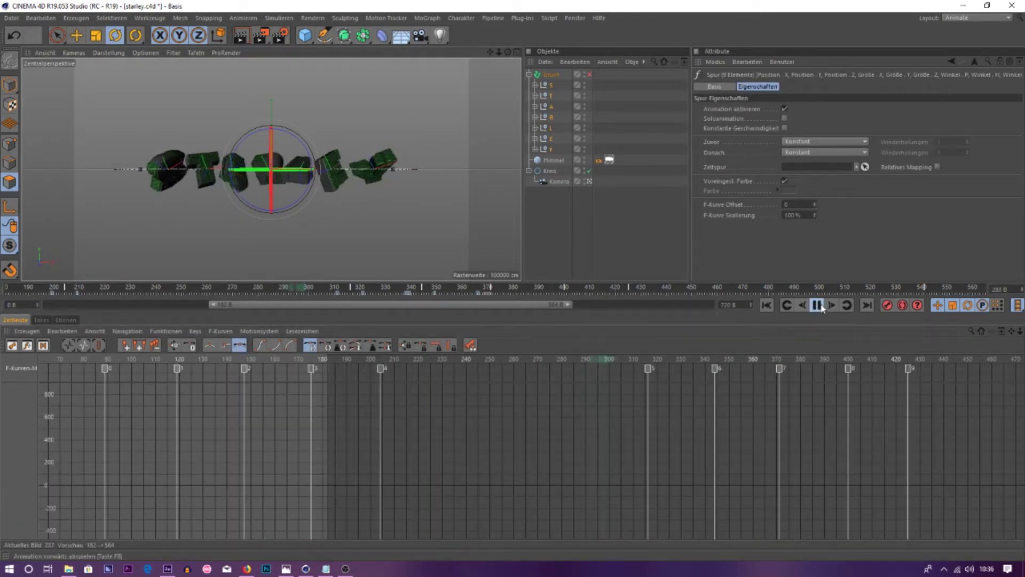
- Check the c4d.c4d reference animation around frame 346, then return to starley.c4d
left_click(575, 18)
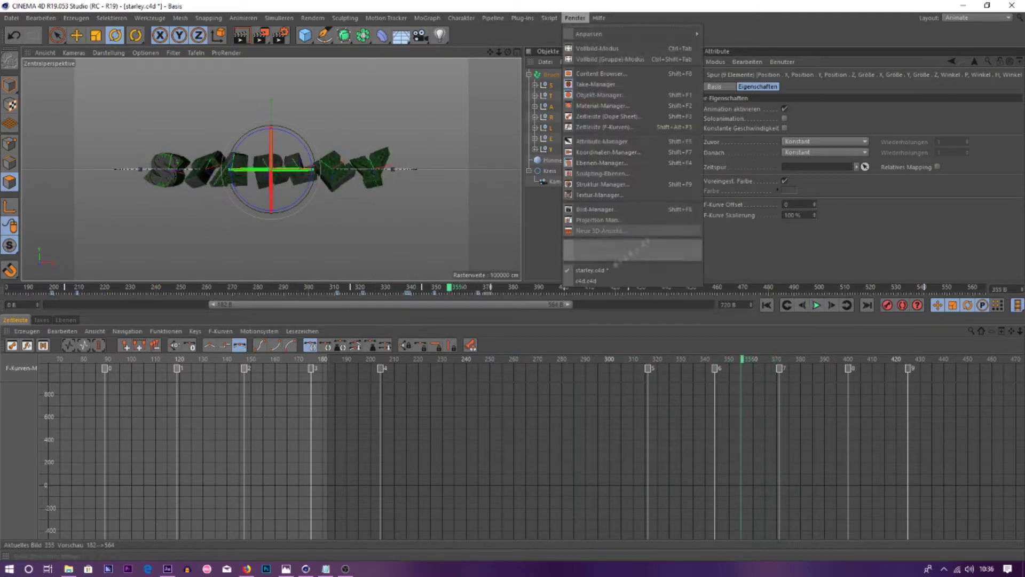
left_click(593, 268)
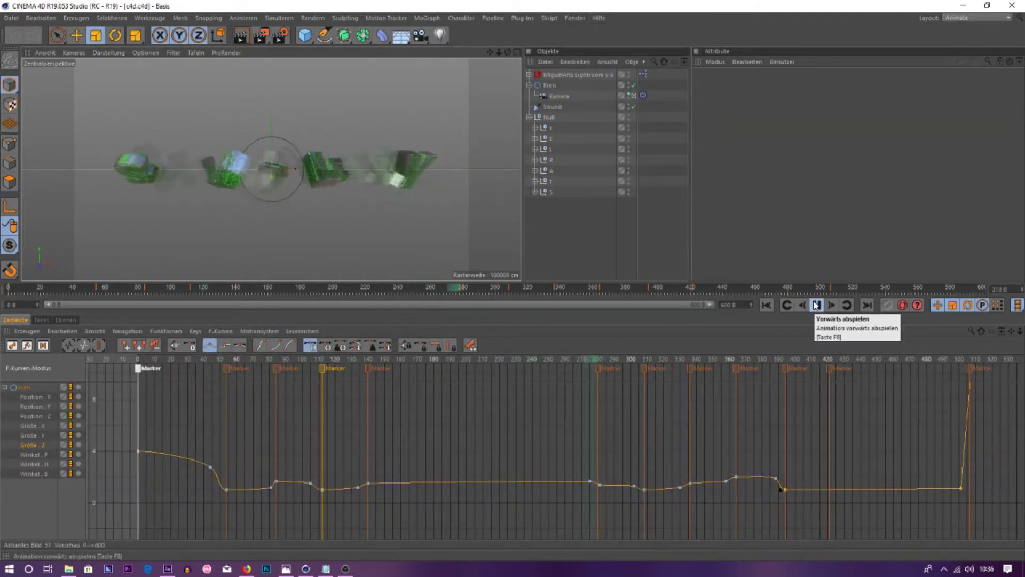
left_click(571, 294)
left_click_drag(570, 294, 569, 294)
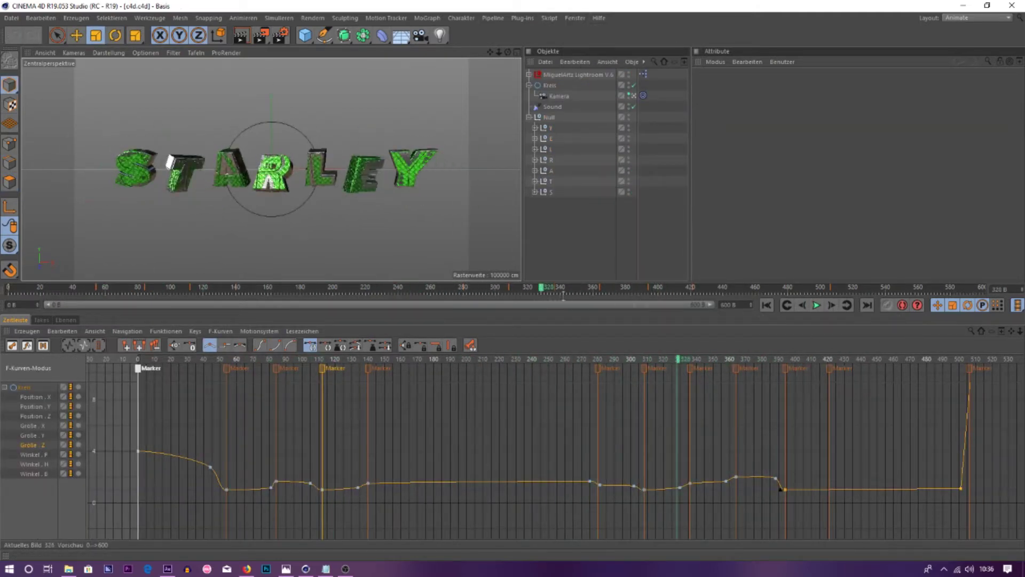
left_click(575, 18)
left_click(598, 269)
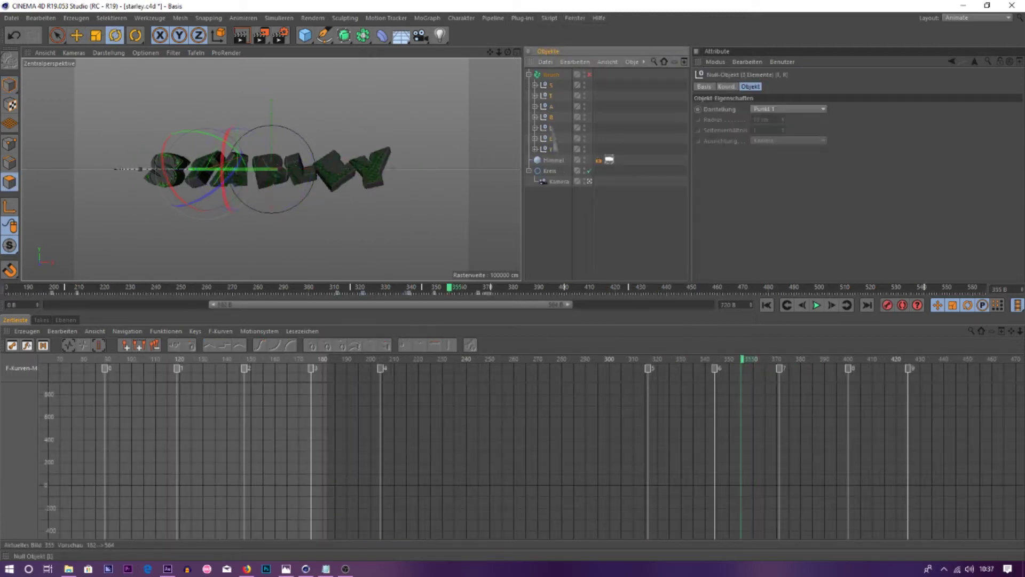
- At frame 376, drop some letters into a lower row and raise S, A, L and Y above
left_click_drag(319, 288, 503, 288)
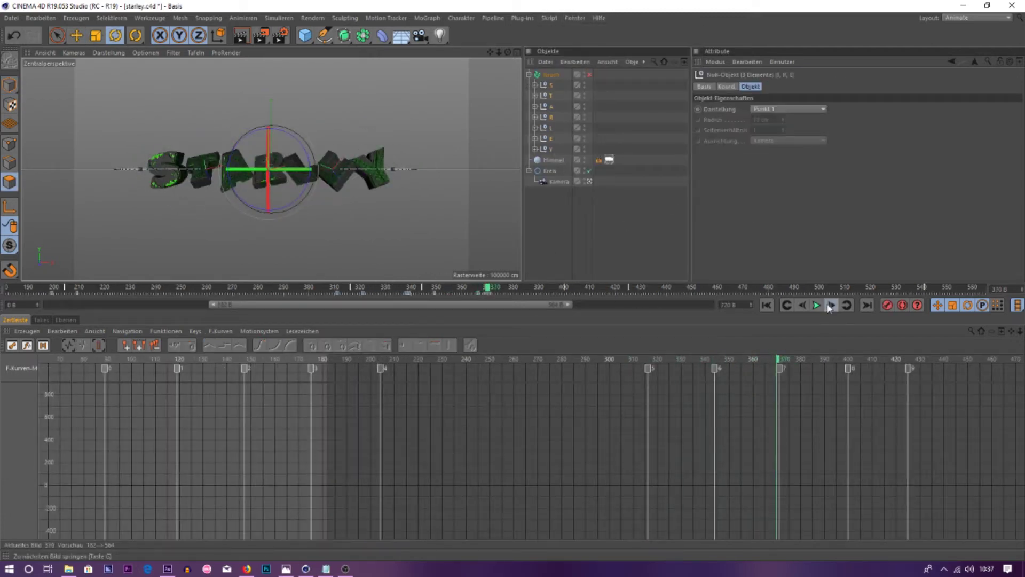
key("e")
left_click_drag(270, 125, 269, 186)
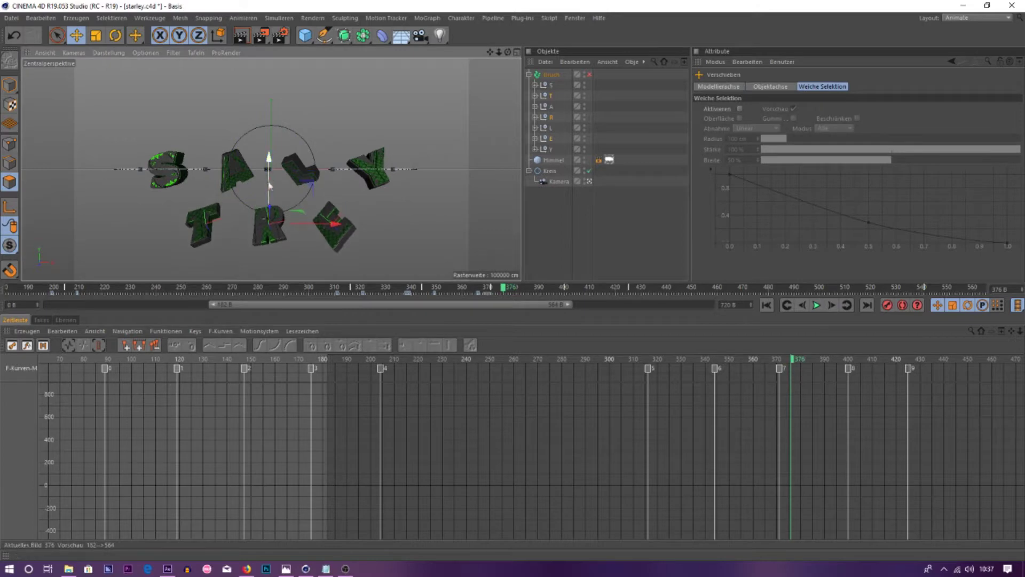
left_click_drag(270, 135, 264, 80)
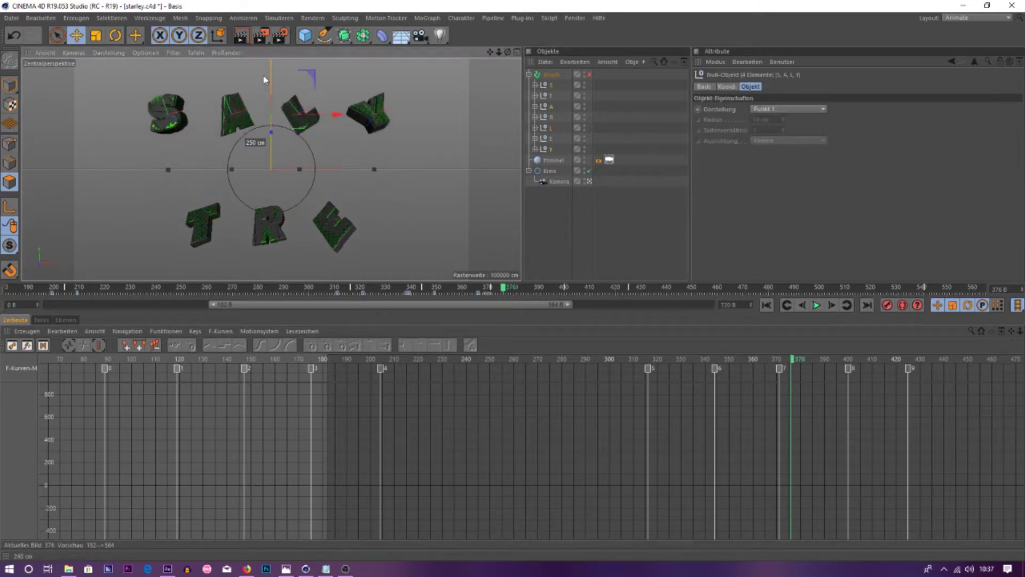
- Tilt the S letter to a new rotation in Koord. and record it as a keyframe
mouse_move(395, 288)
left_mouse_down()
mouse_move(549, 288)
mouse_move(502, 288)
left_mouse_up()
left_click(552, 98)
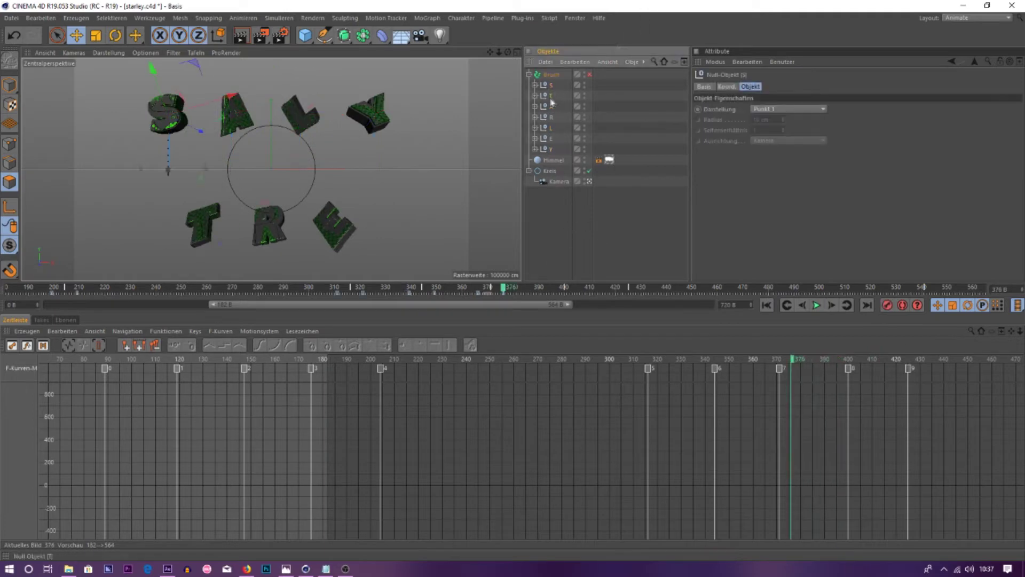
left_click(722, 87)
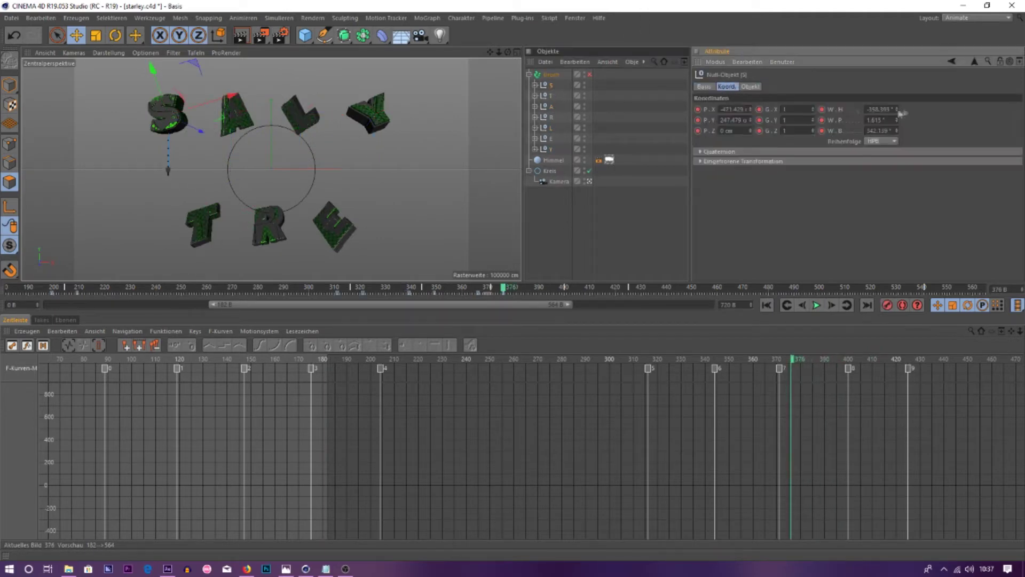
left_click_drag(901, 103, 908, 123)
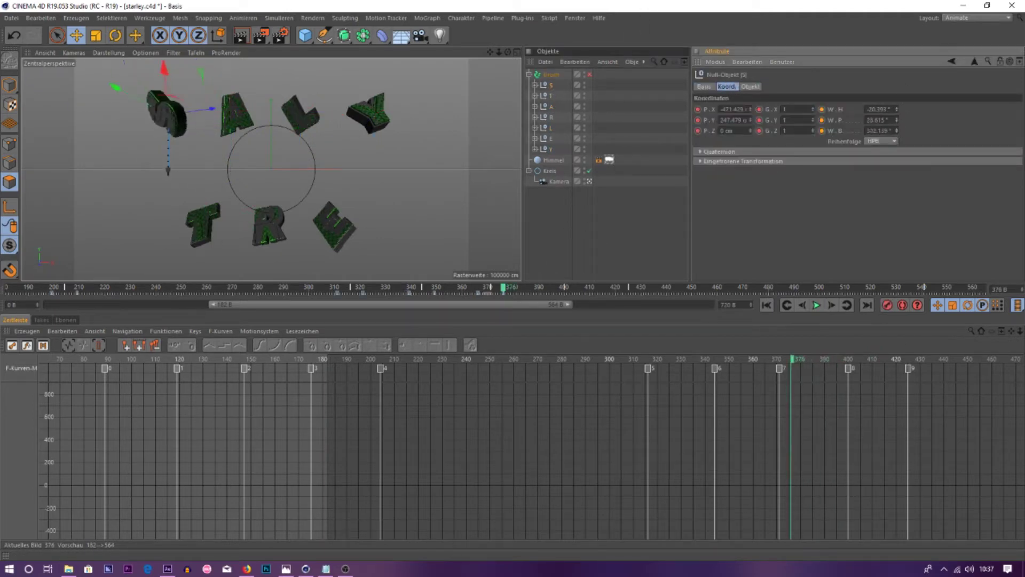
left_click(888, 305)
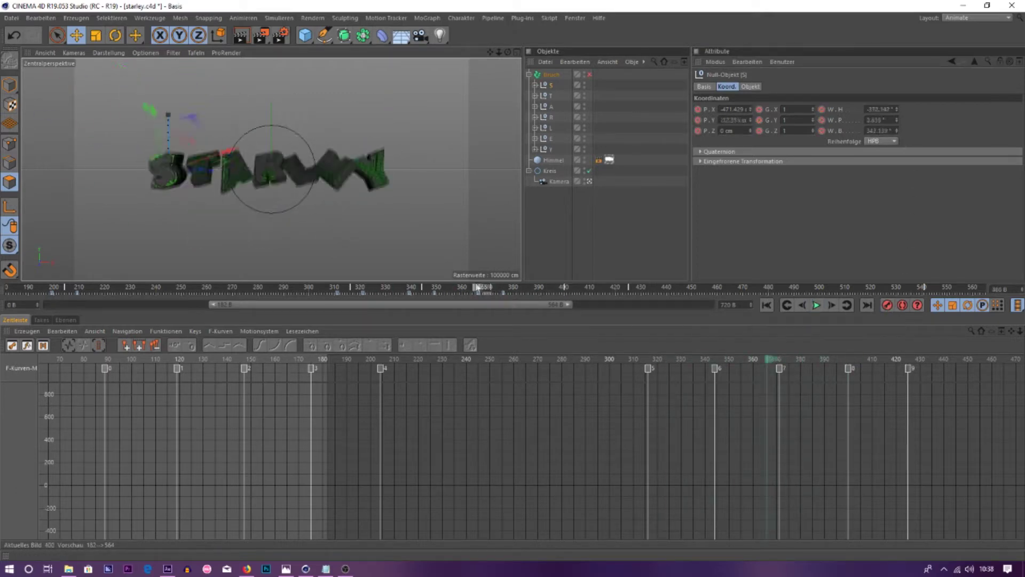
- Key new frame-376 rotations for the T, A, R and L letter nulls
left_click(550, 96)
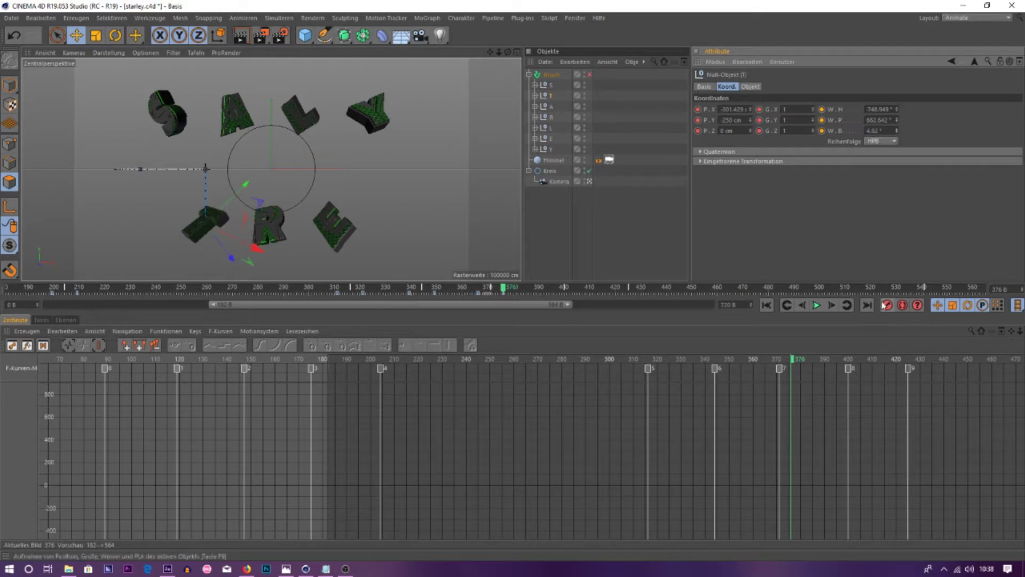
left_click(552, 107)
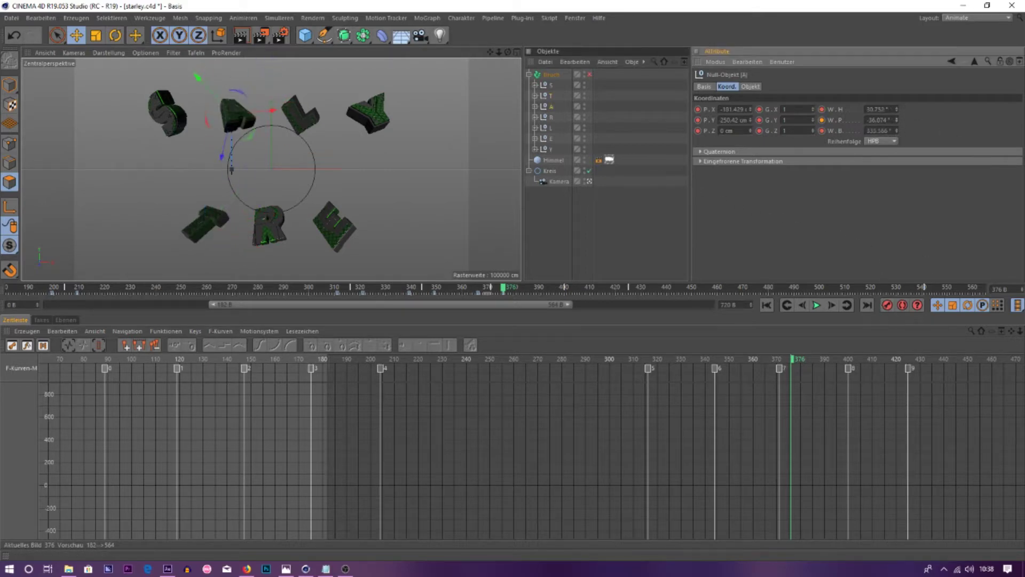
left_click(550, 117)
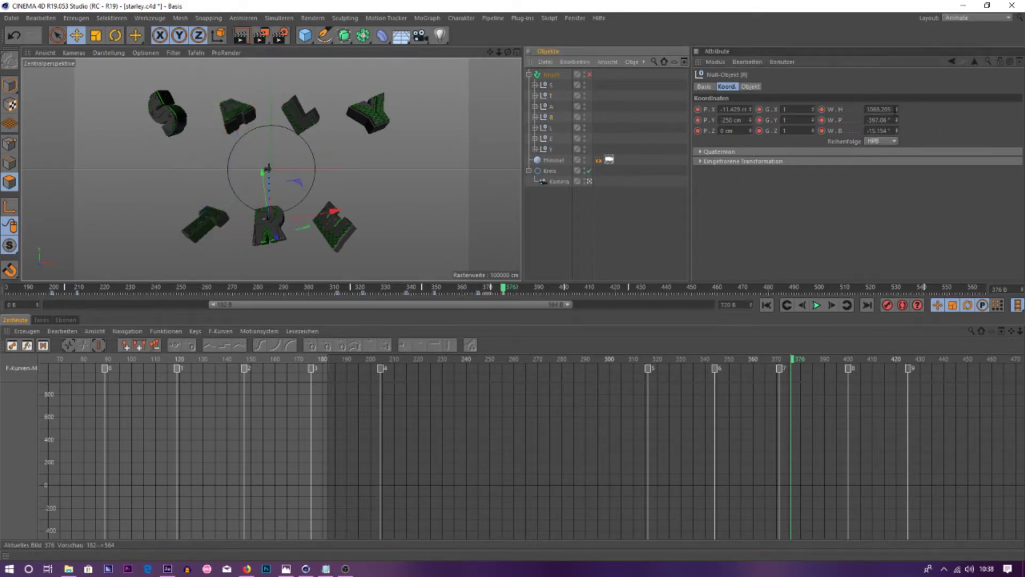
left_click(888, 305)
left_click(550, 128)
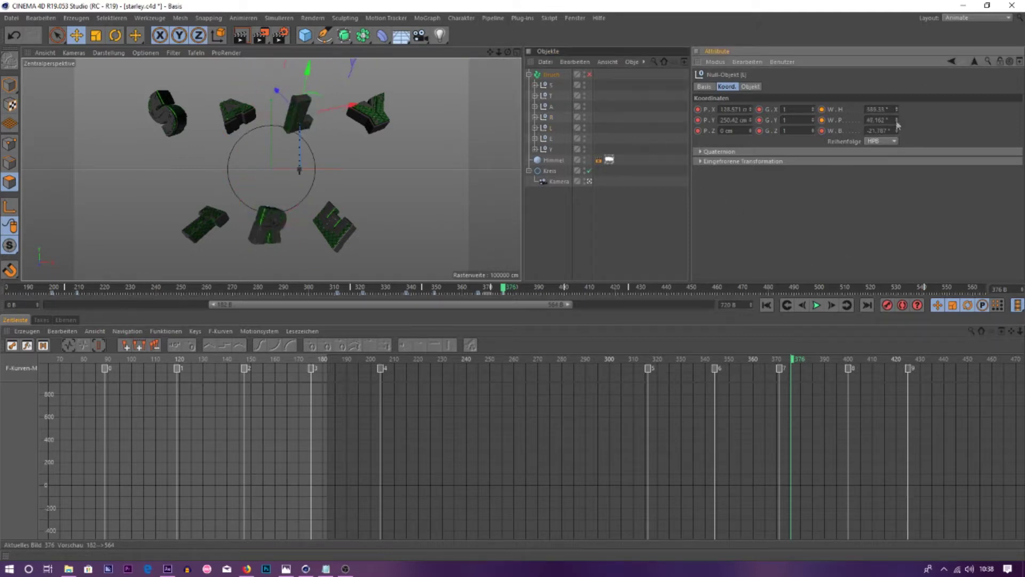
left_click_drag(503, 289, 503, 288)
- Rotate the E and Y letters, preview the circle-to-line motion, and select all seven nulls
left_click(551, 139)
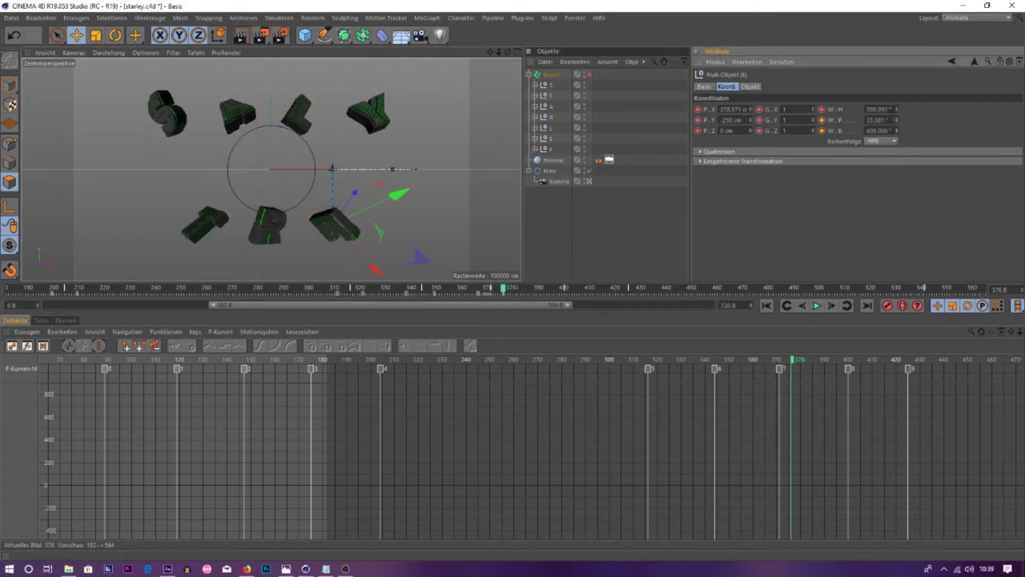
left_click(551, 149)
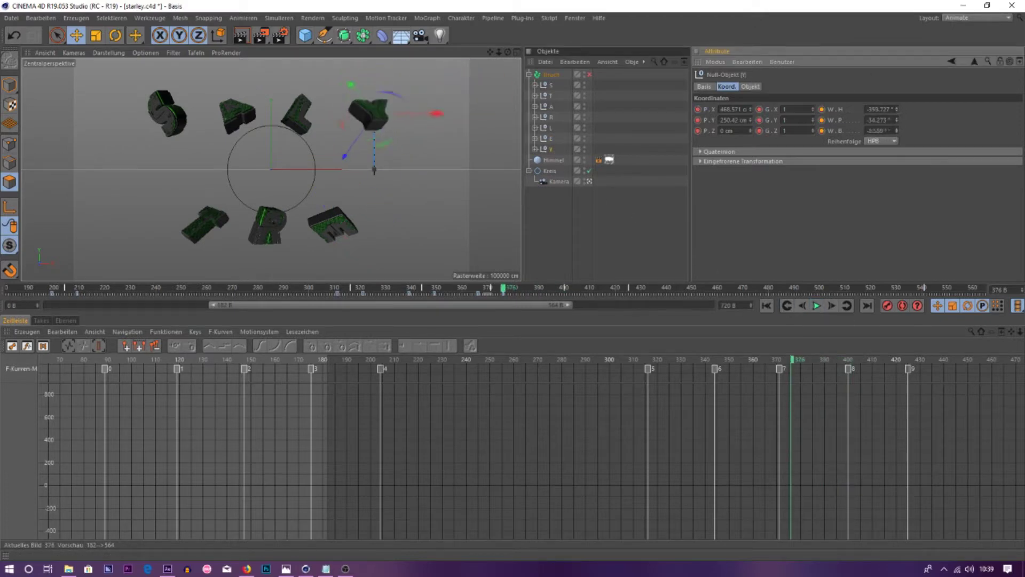
mouse_move(503, 264)
left_mouse_down()
mouse_move(475, 255)
mouse_move(593, 273)
left_mouse_up()
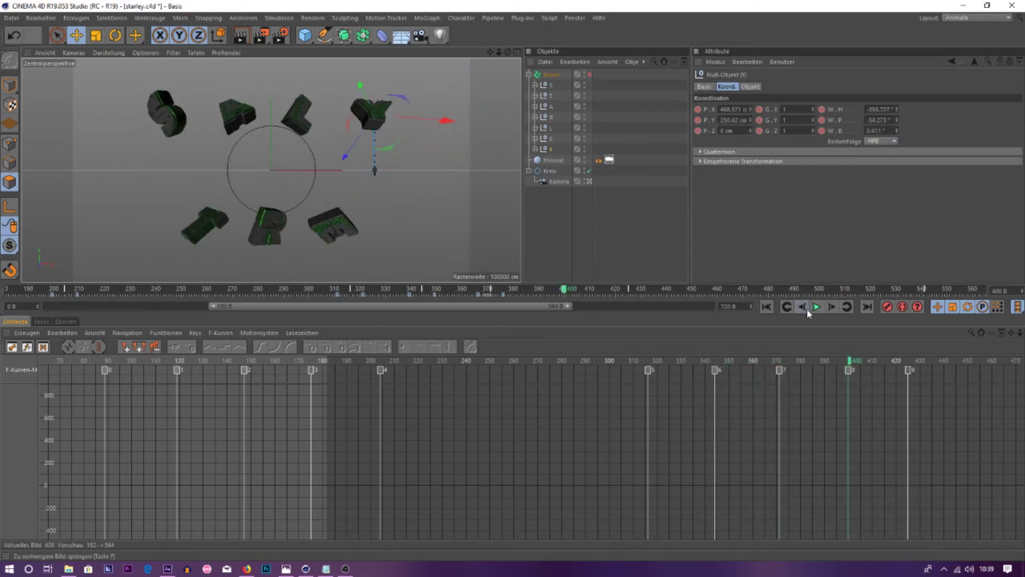
left_click(549, 85, "shift")
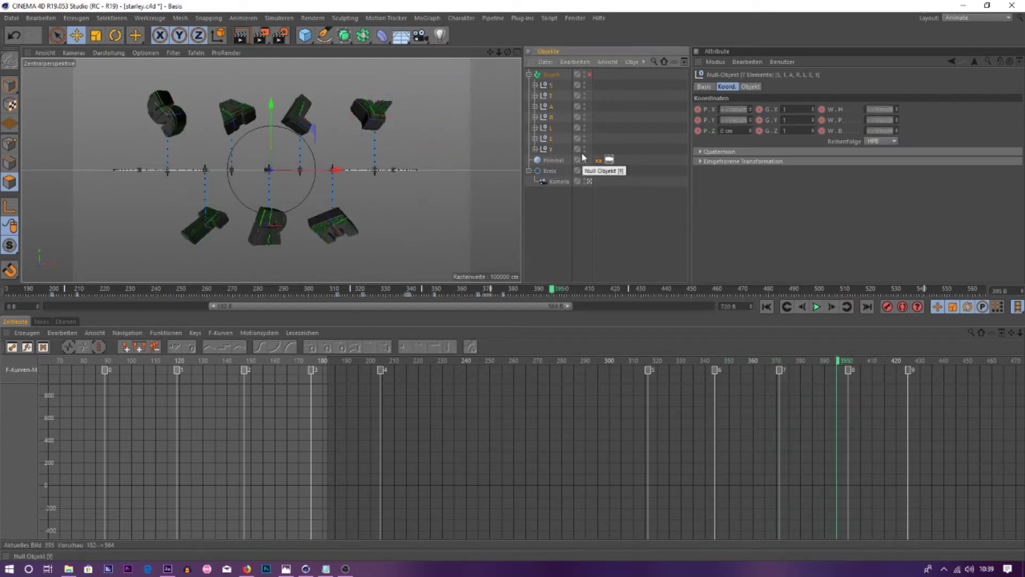
- Stop playback at frame 405 and give the R and L letters new tilted W rotations
left_click(832, 308)
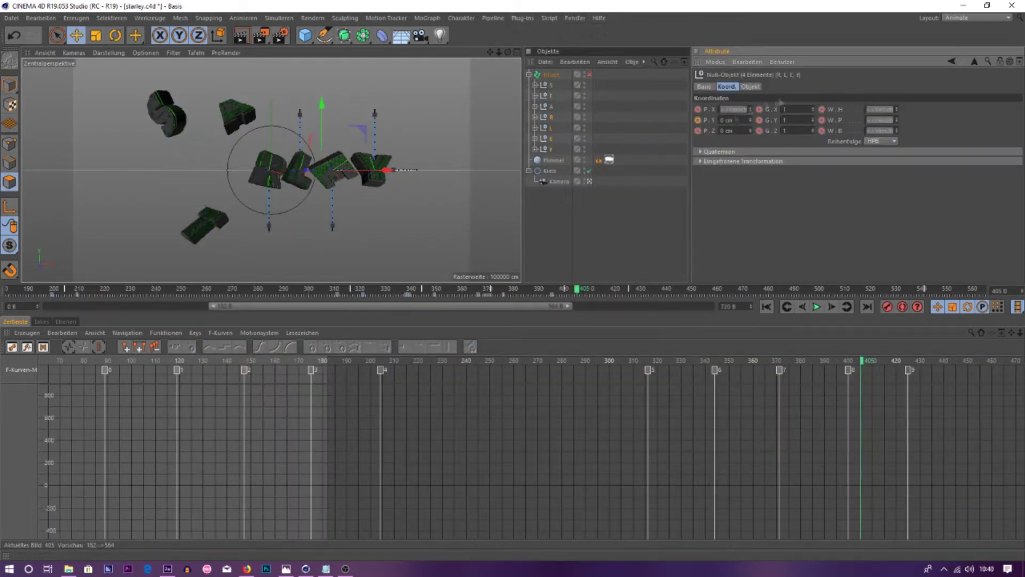
left_click(817, 307)
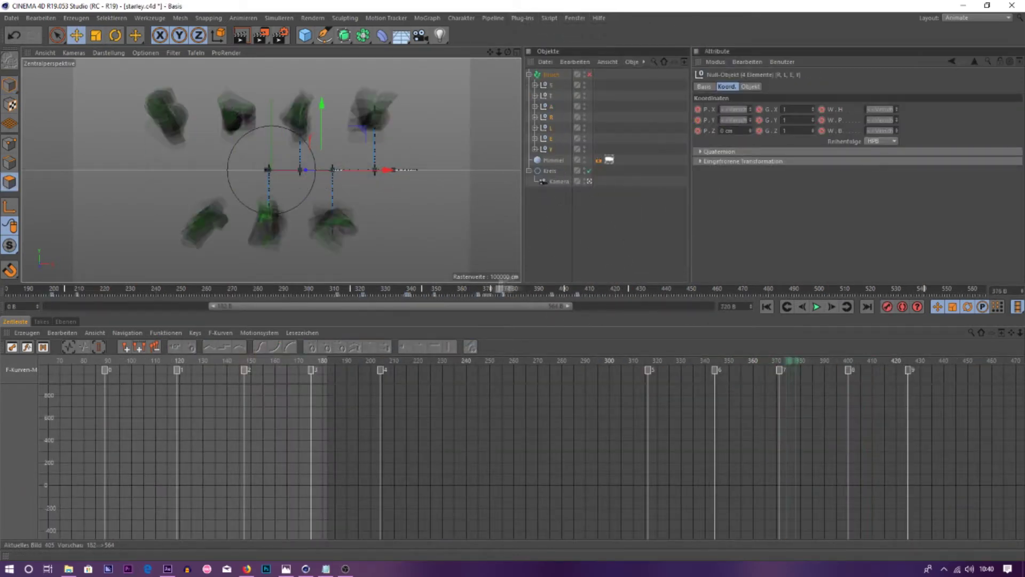
left_click(817, 307)
left_click(550, 117)
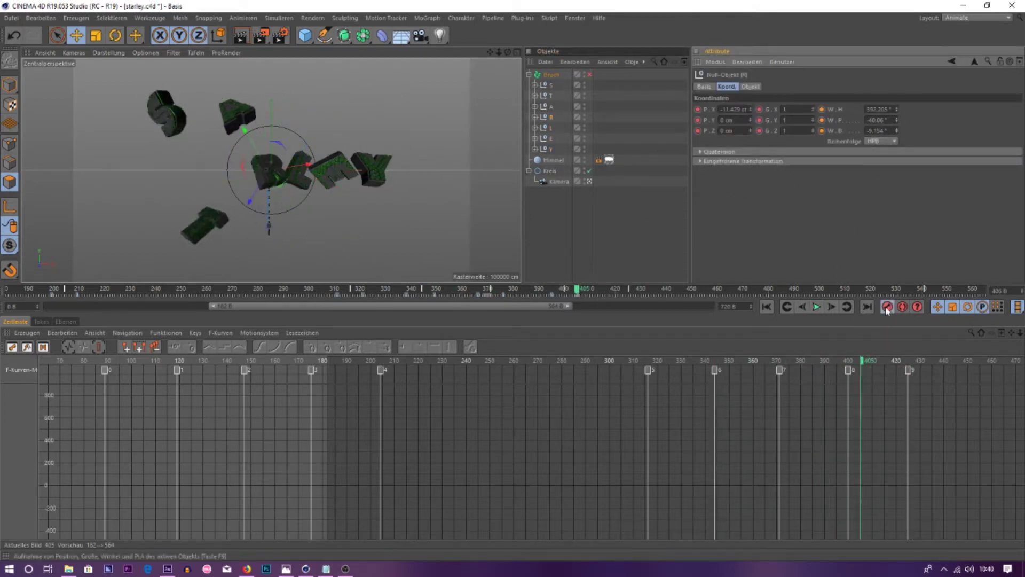
left_click(550, 128)
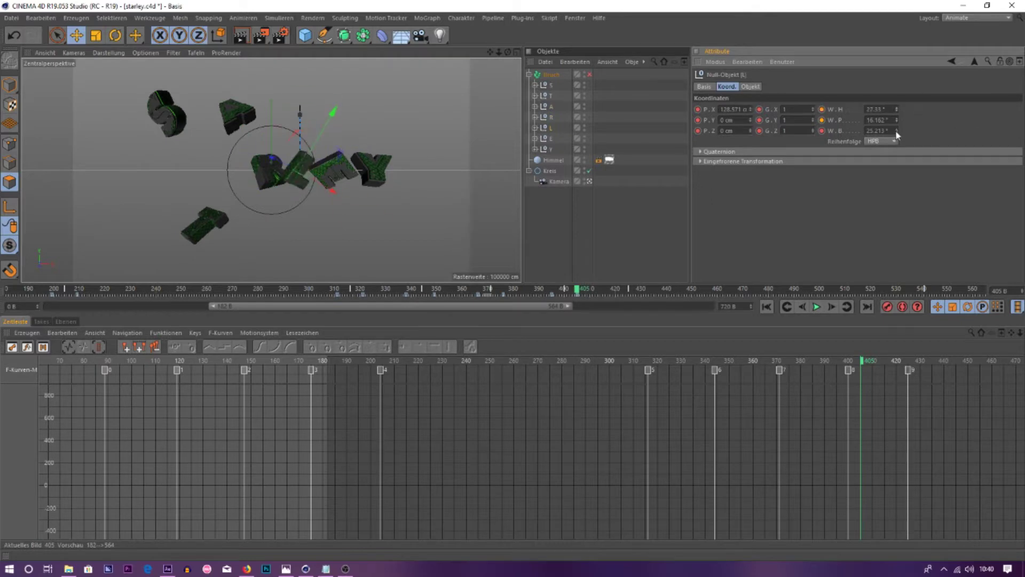
left_click_drag(576, 289, 551, 289)
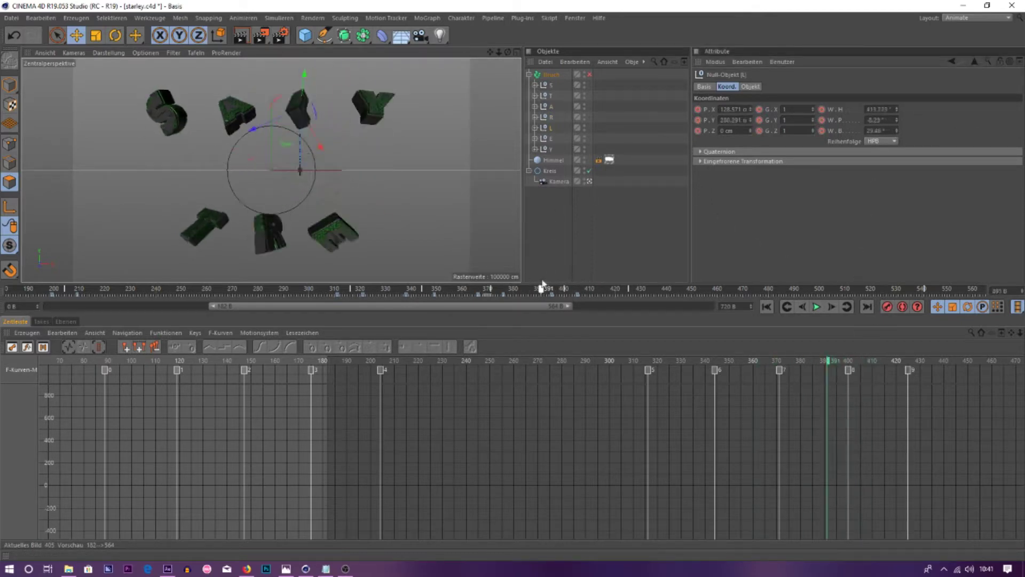
- Set the E letter to HPB rotation order, key its rotation, and reduce its bank to 390°
left_click(550, 138)
left_click_drag(896, 130, 908, 131)
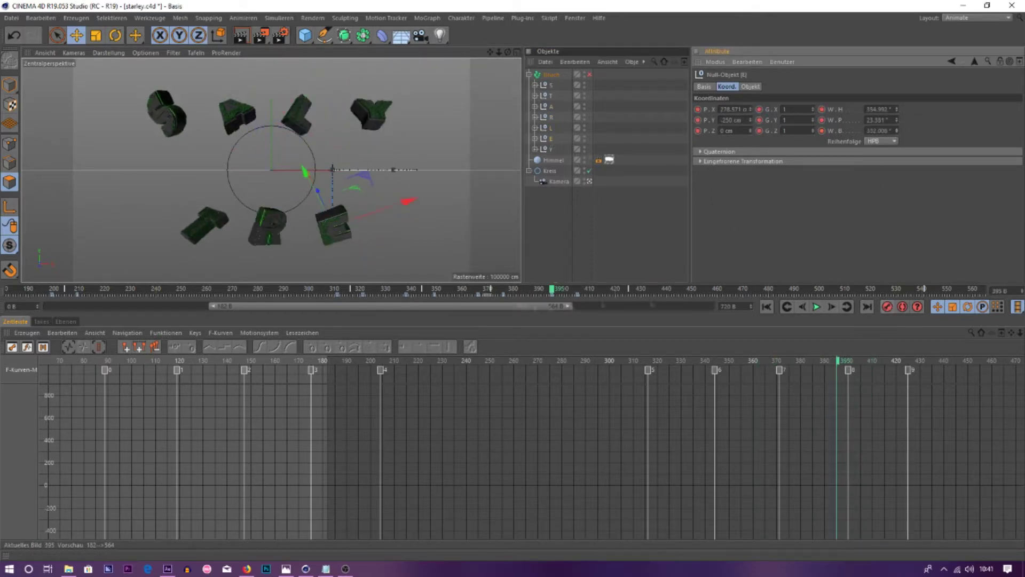
left_click_drag(552, 288, 576, 289)
left_click(881, 141)
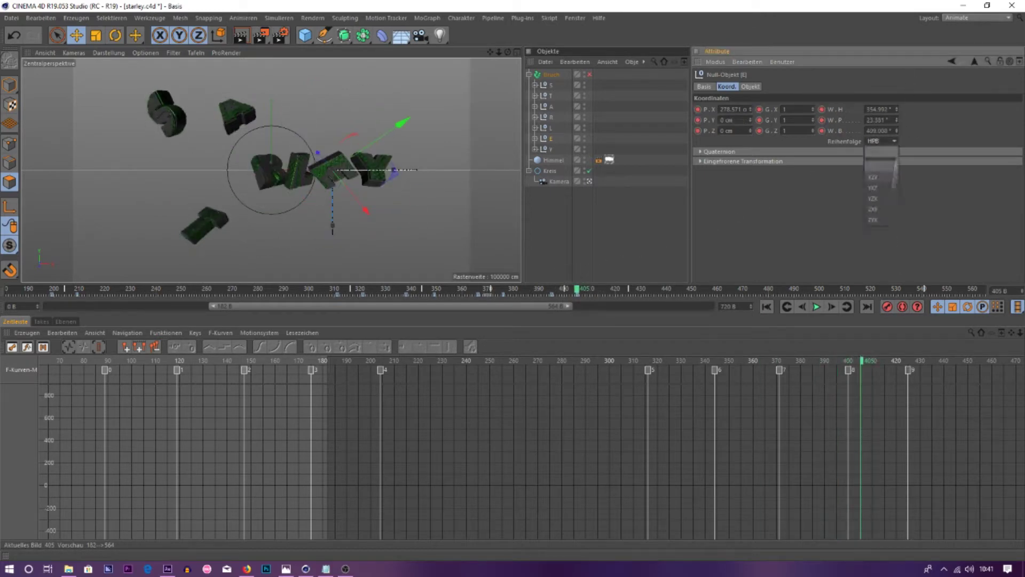
left_click(889, 177)
left_click(874, 152)
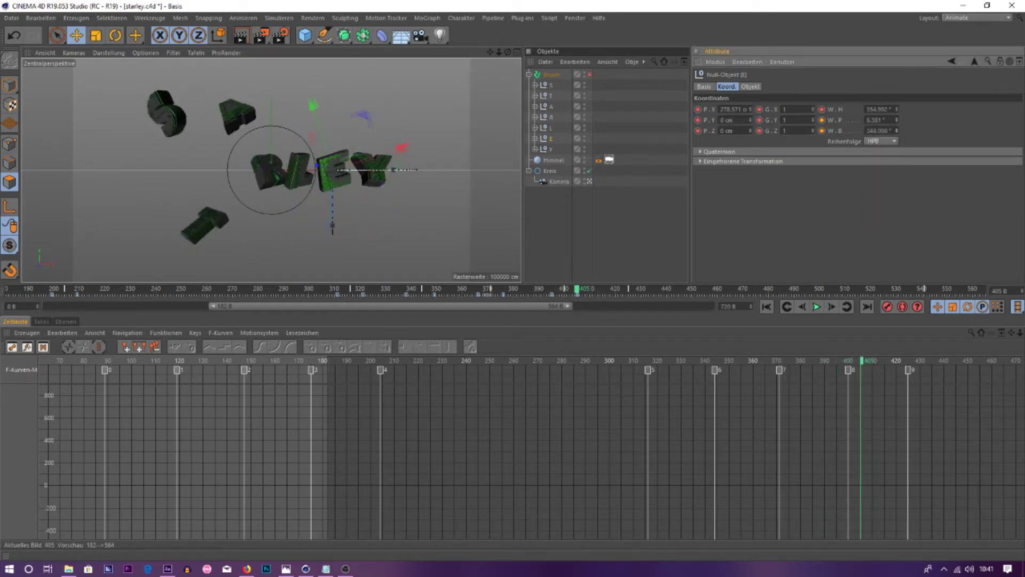
left_click(887, 306)
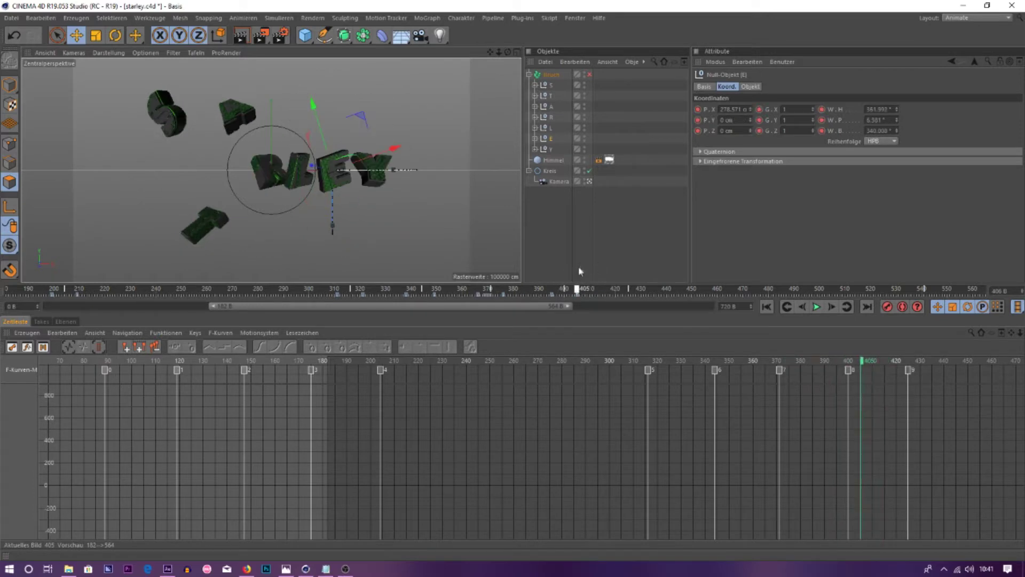
mouse_move(897, 131)
left_mouse_down()
mouse_move(929, 130)
mouse_move(897, 123)
left_mouse_up()
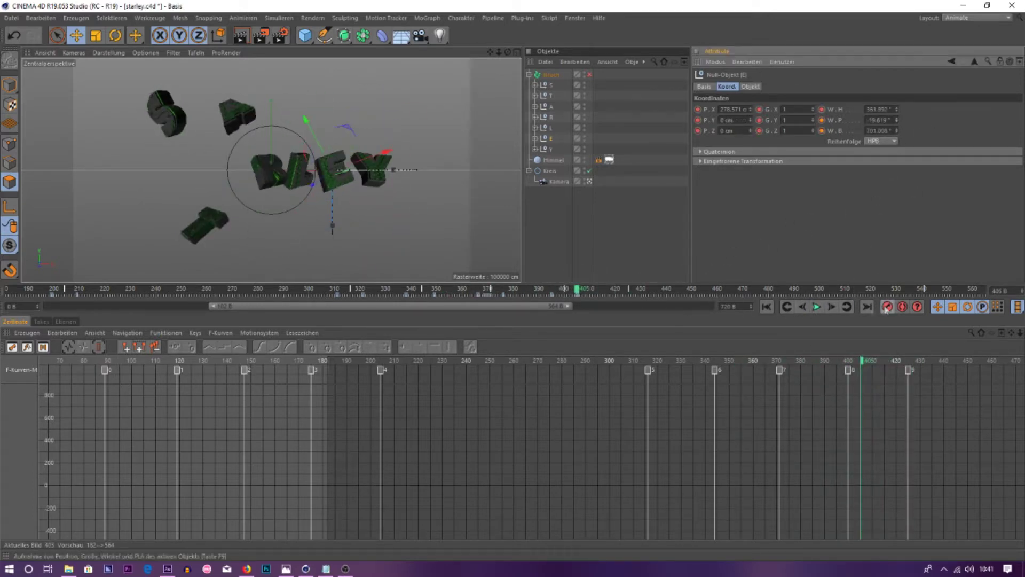
- Change the Y letter's pitch, preview the tumble around frame 400, and select R, L, E, Y
left_click(550, 149)
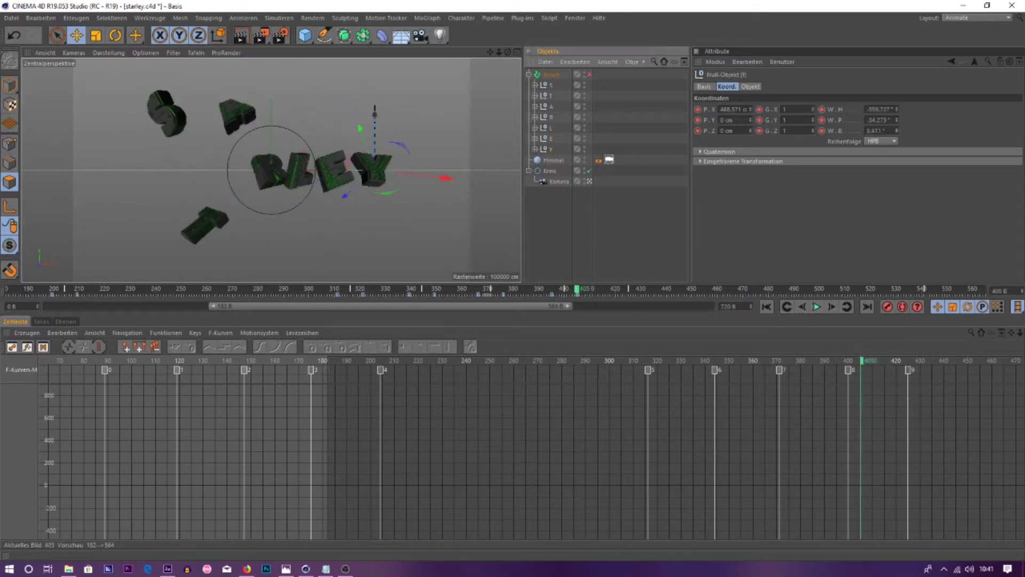
left_click_drag(897, 119, 929, 120)
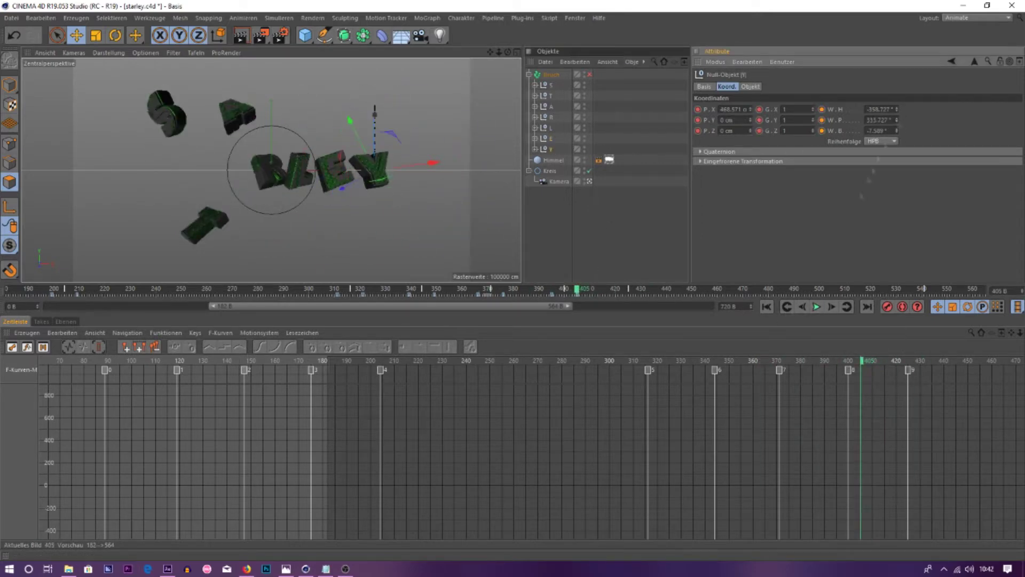
left_click_drag(577, 289, 554, 277)
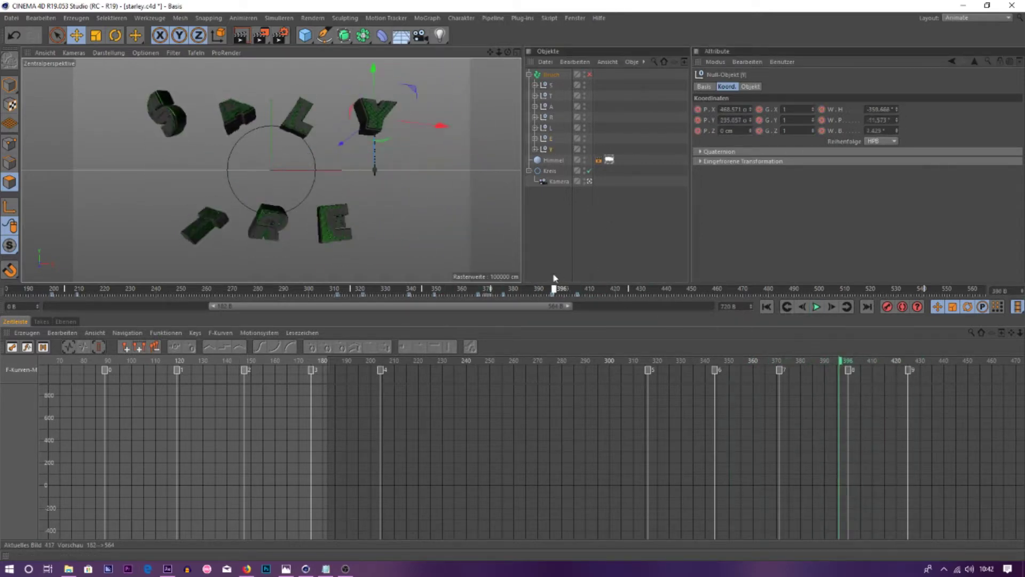
left_click_drag(553, 277, 553, 281)
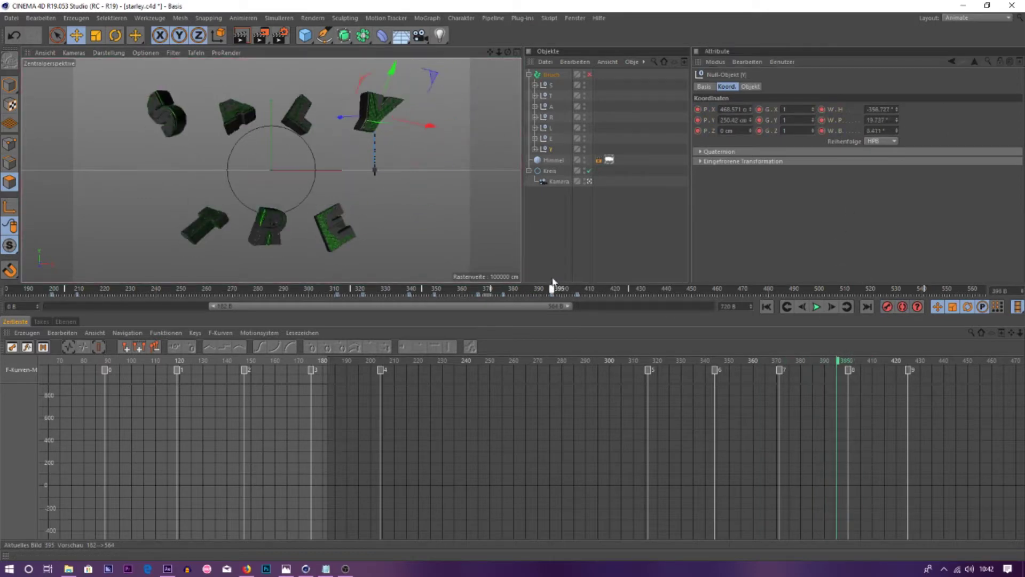
left_click(816, 307)
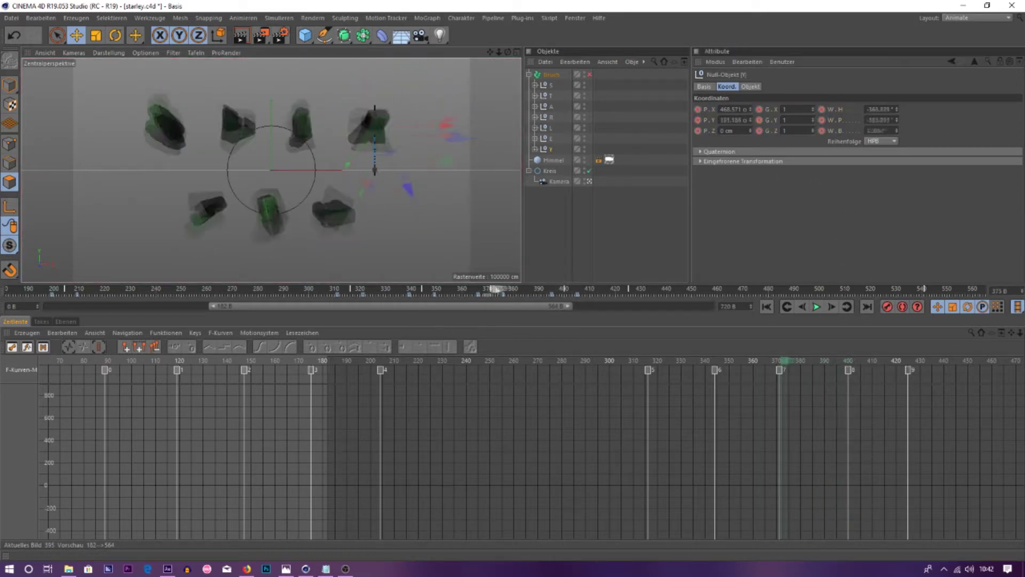
left_click(817, 307)
left_click(548, 117)
- Raise the L and Y letters 110 cm and lower the R and E letters 110 cm
left_click(548, 148, "shift")
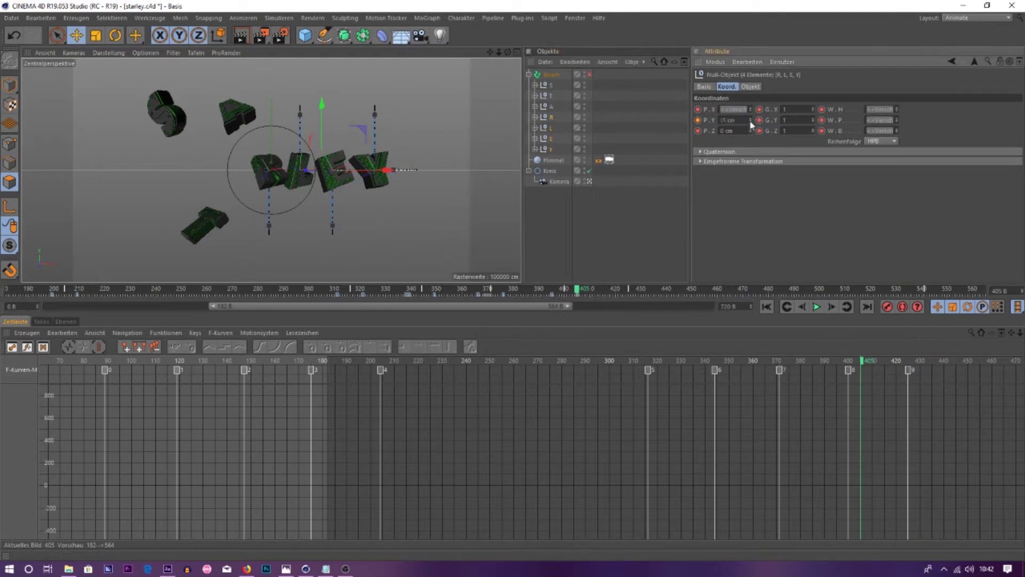
left_click(553, 121)
left_click(545, 149, "ctrl")
left_click_drag(338, 134, 338, 106)
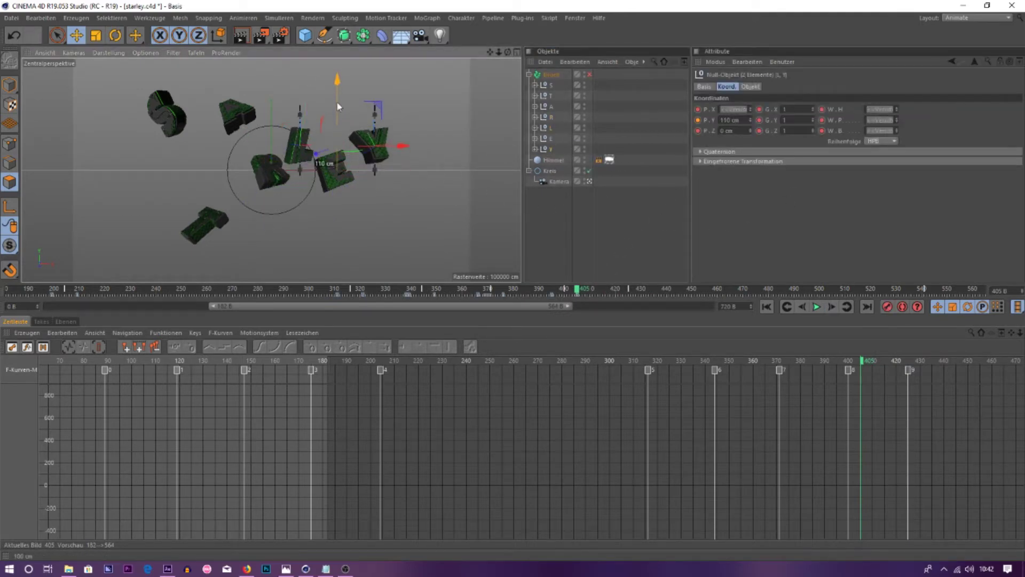
left_click(553, 138)
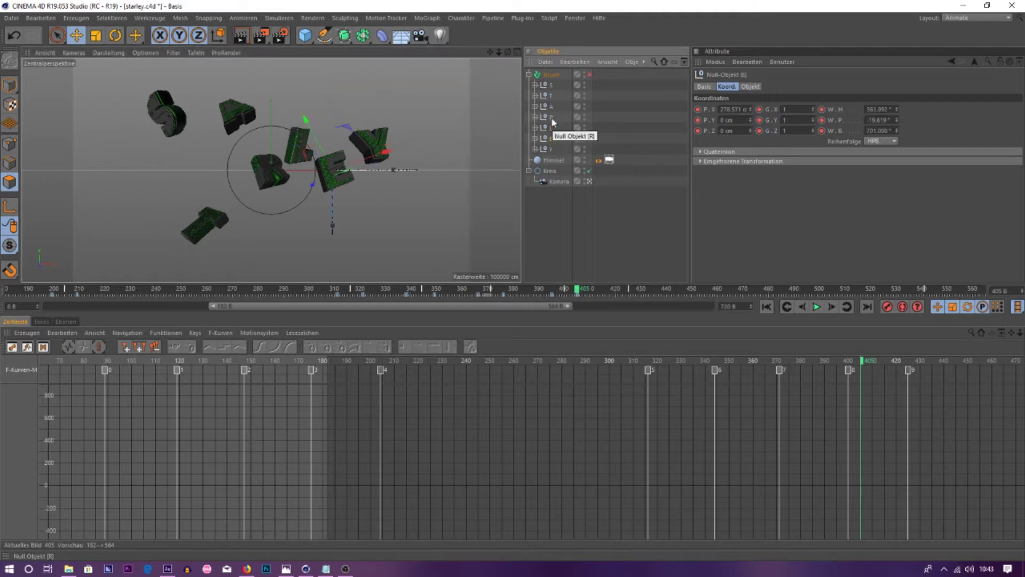
left_click(553, 120, "ctrl")
left_click_drag(302, 133, 302, 157)
left_click_drag(577, 291, 585, 297)
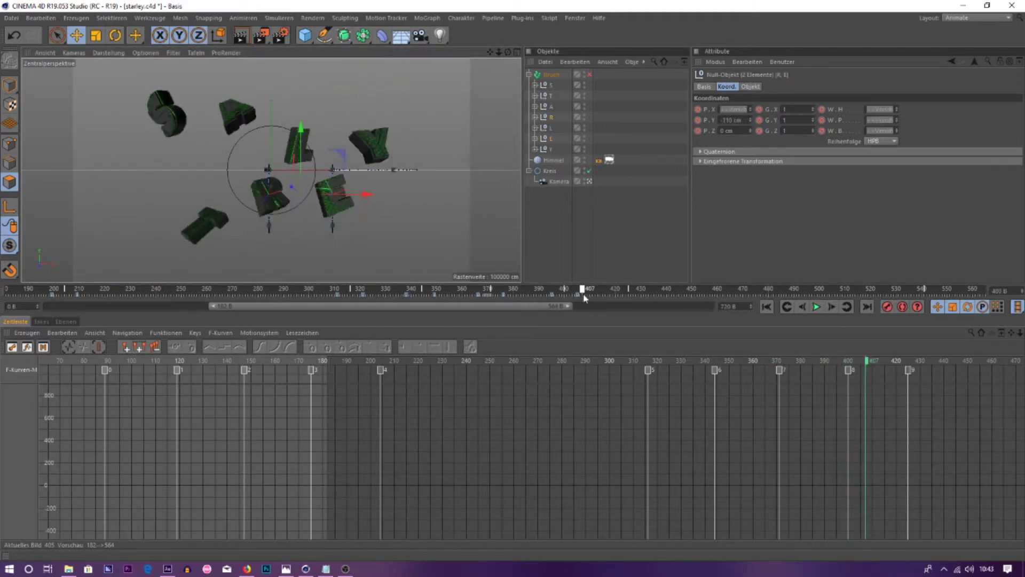
- Record the four letters' positions at frame 420 and play back to see RLEY line up
left_click(616, 288)
left_click(553, 149, "shift")
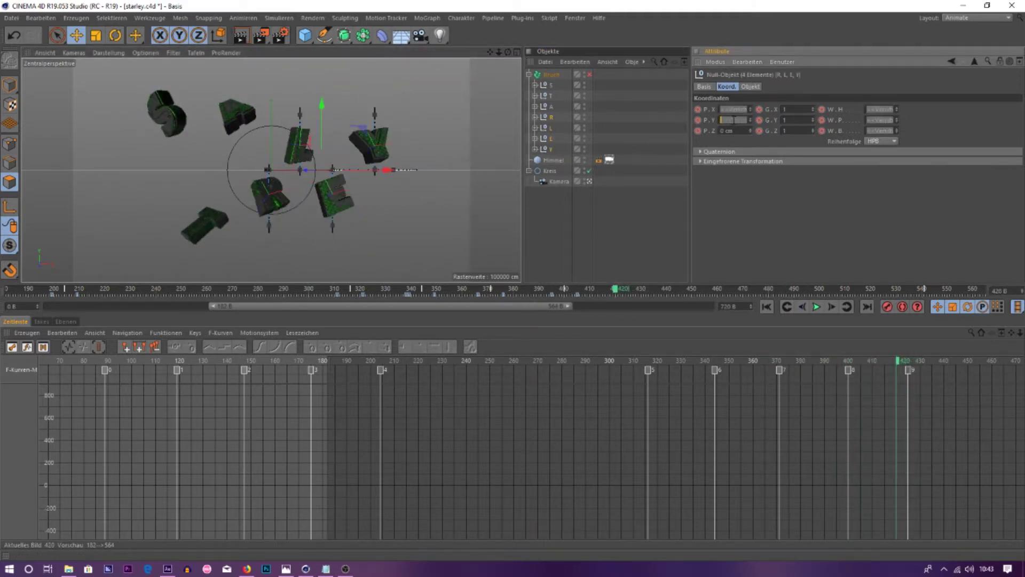
left_click(887, 307)
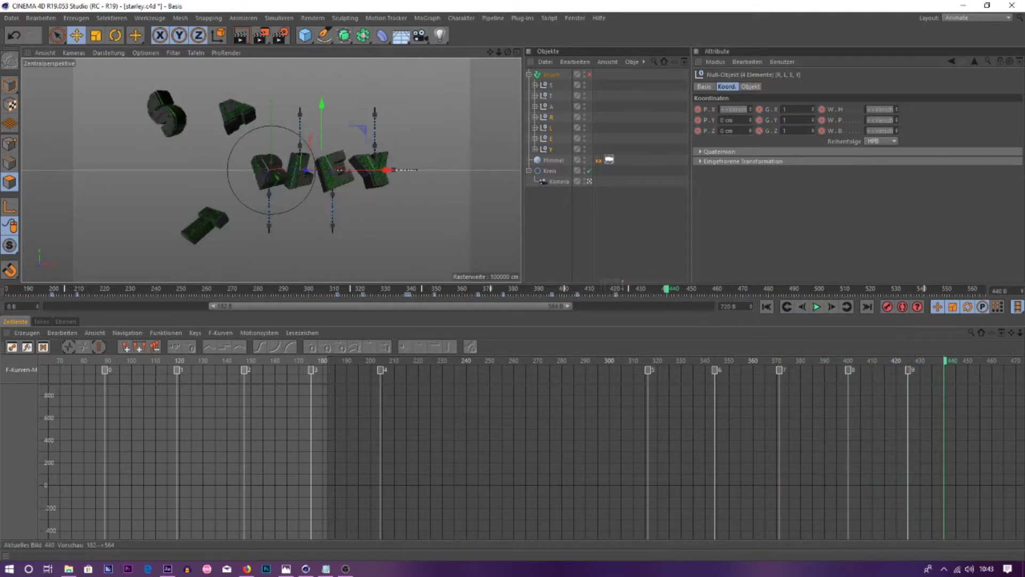
left_click(576, 289)
left_click(544, 128)
left_click(545, 149, "ctrl")
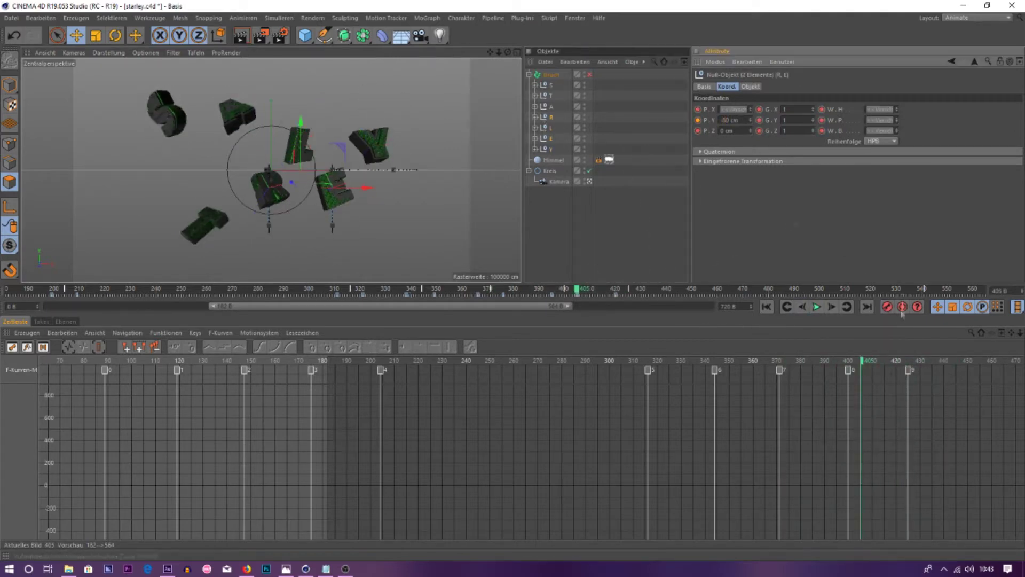
right_click(751, 119)
left_click(817, 307)
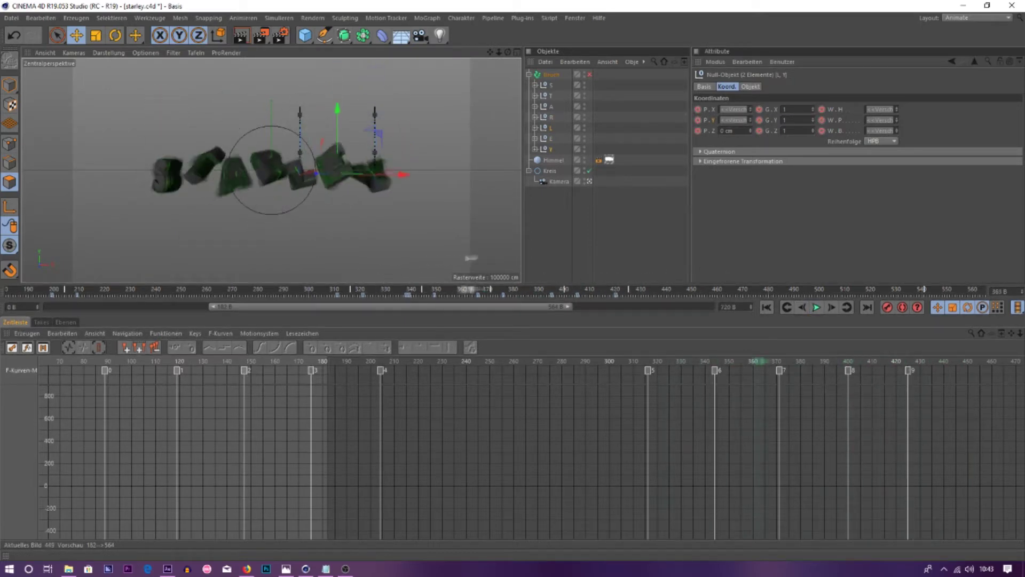
left_click(577, 289)
mouse_move(563, 289)
left_mouse_down()
mouse_move(616, 289)
mouse_move(562, 290)
left_mouse_up()
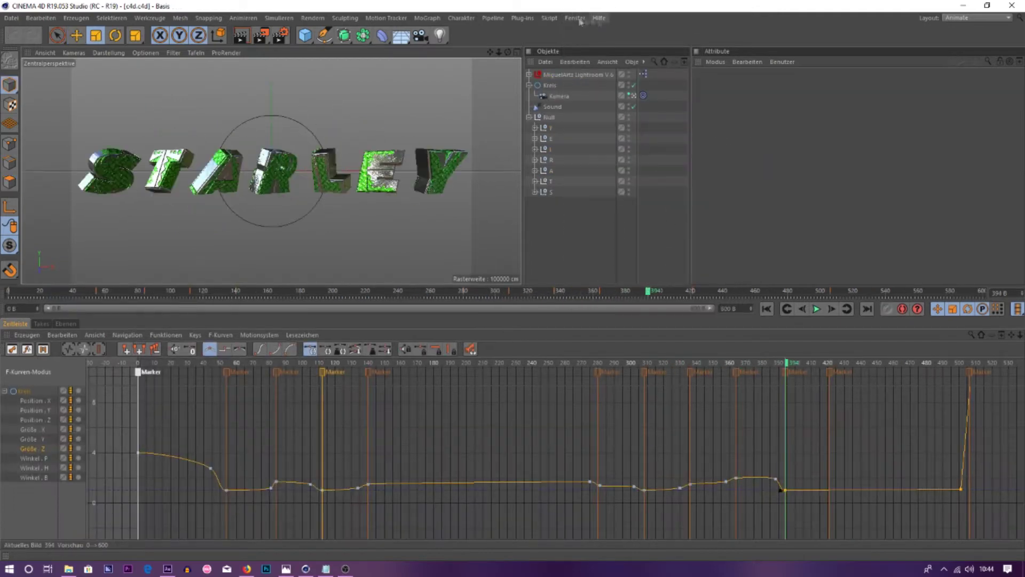
- Select S, T and A at frame 430, undo two changes, and review the motion back
left_click(628, 289)
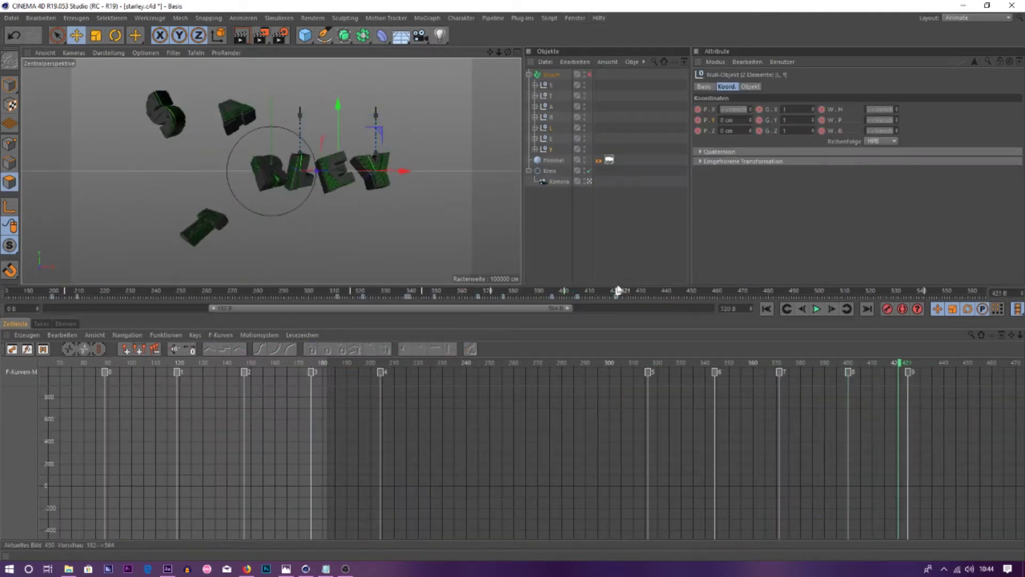
left_click(551, 85)
left_click(551, 106, "shift")
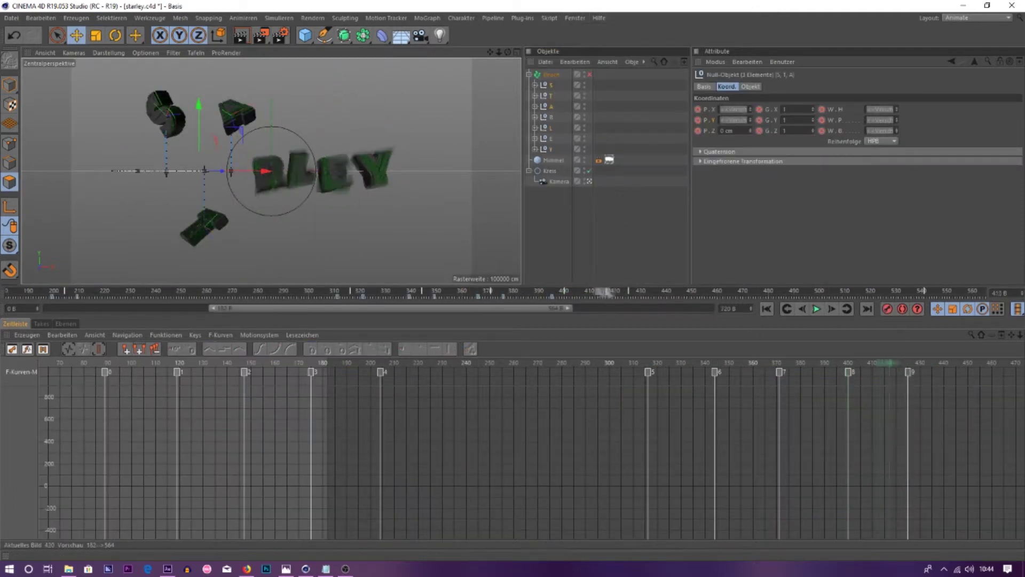
left_click(831, 309)
key("ctrl+z")
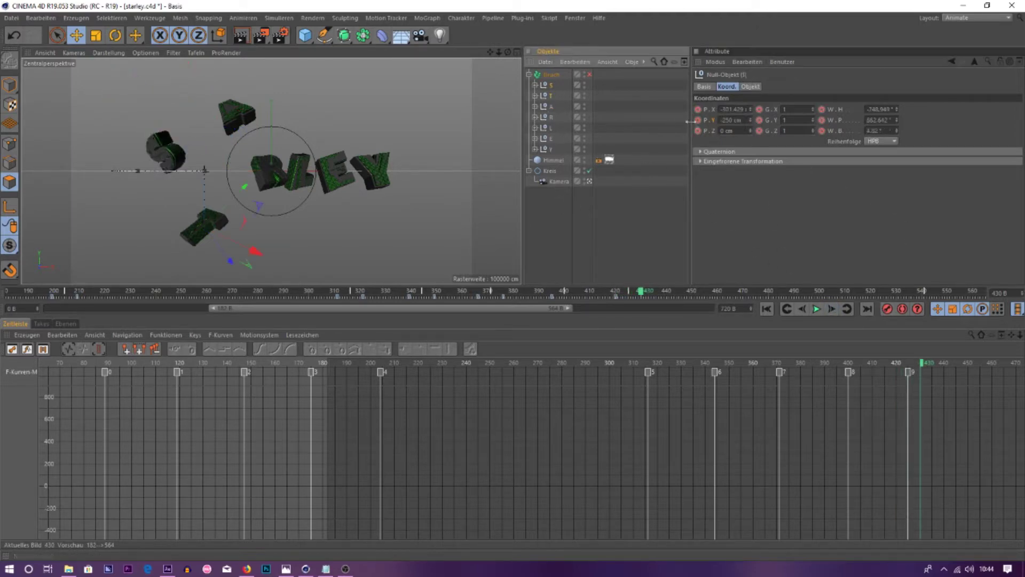
key("ctrl+z")
key("ctrl+z")
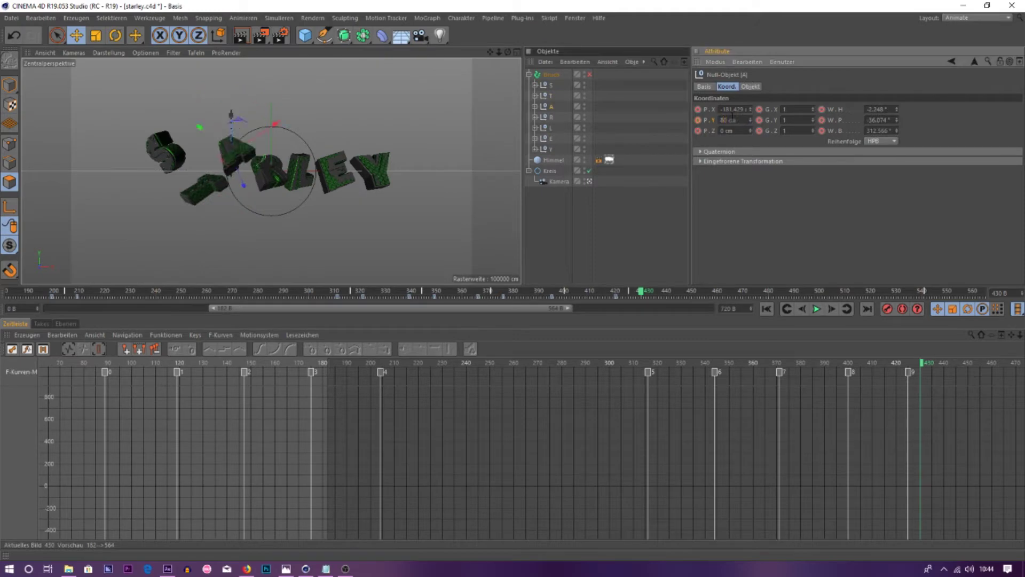
left_click_drag(641, 294, 554, 299)
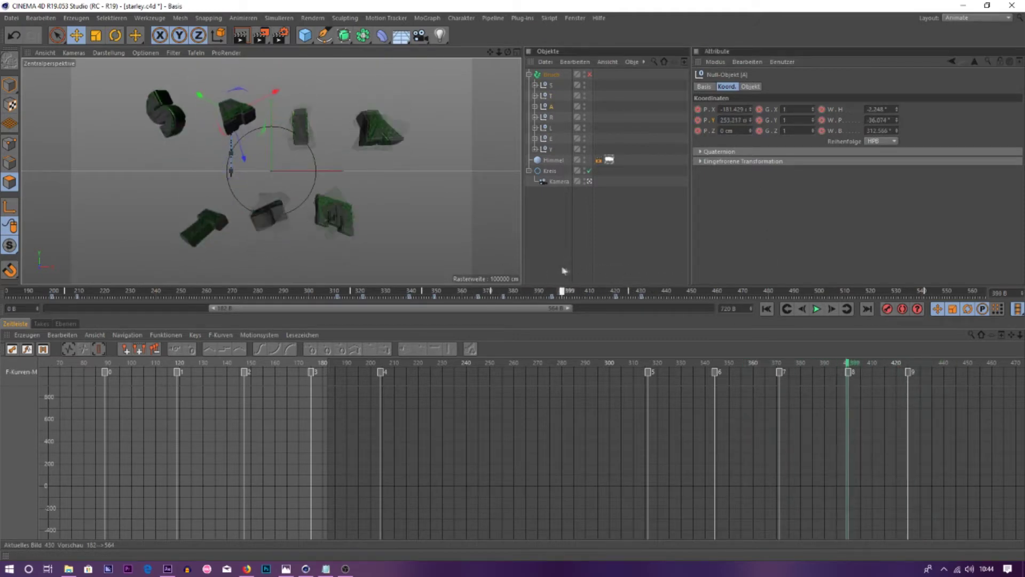
right_click(491, 289)
mouse_move(492, 290)
left_mouse_down()
mouse_move(361, 292)
mouse_move(615, 292)
left_mouse_up()
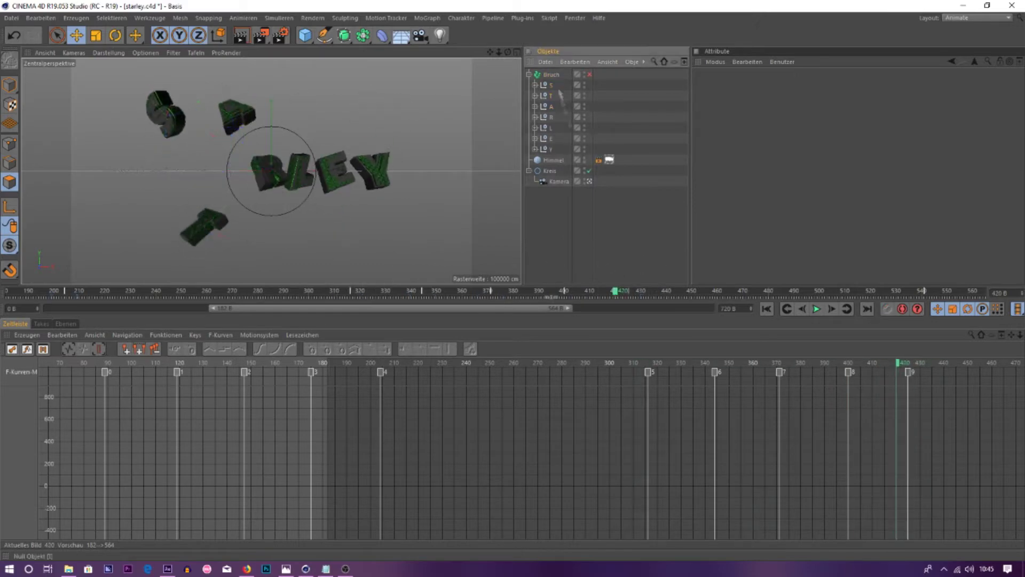
- Spin the S letter's heading, key it at frame 430, and adjust T's heading
left_click_drag(897, 109, 898, 128)
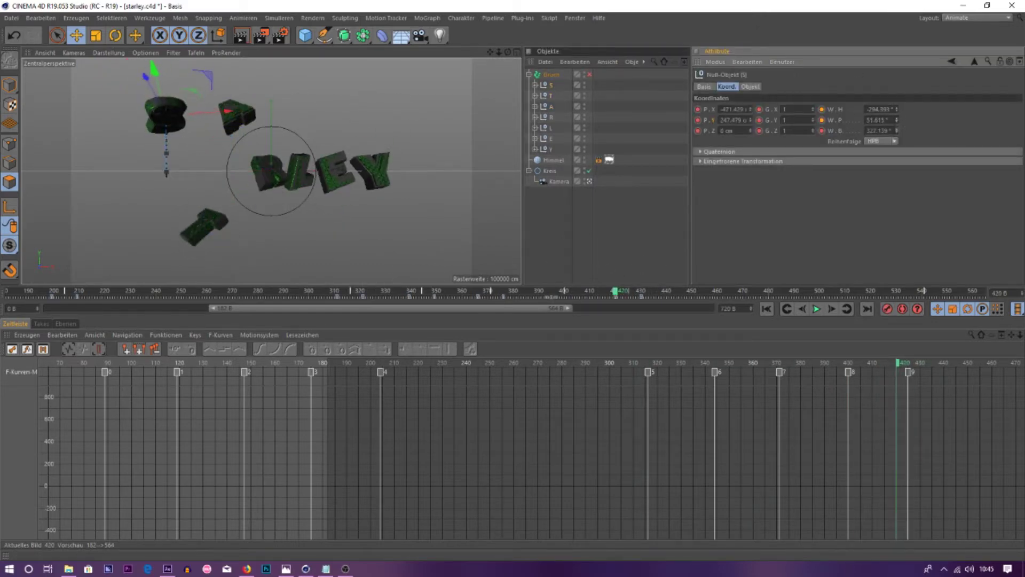
left_click_drag(495, 293, 616, 291)
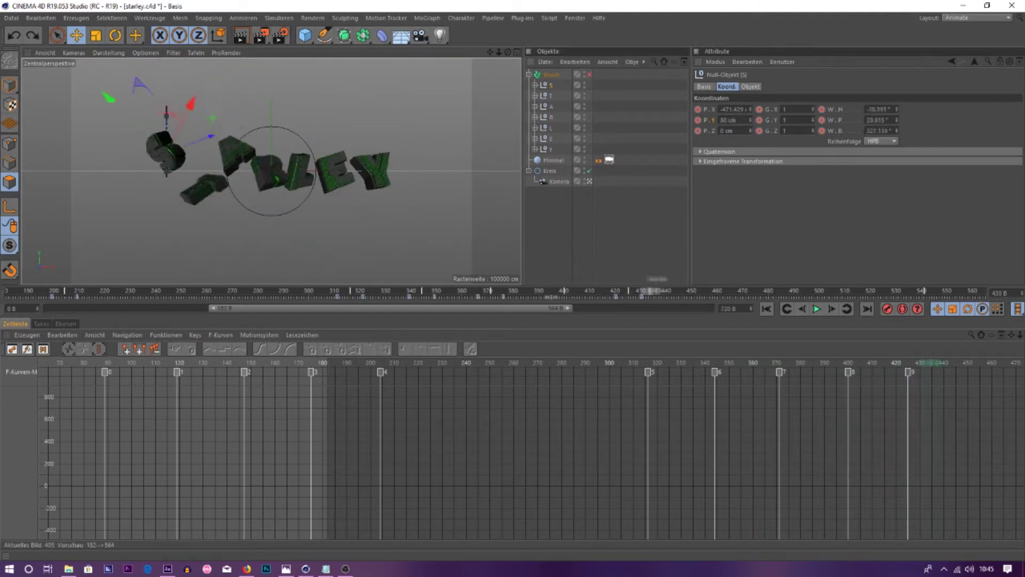
left_click(640, 291)
left_click_drag(897, 109, 898, 96)
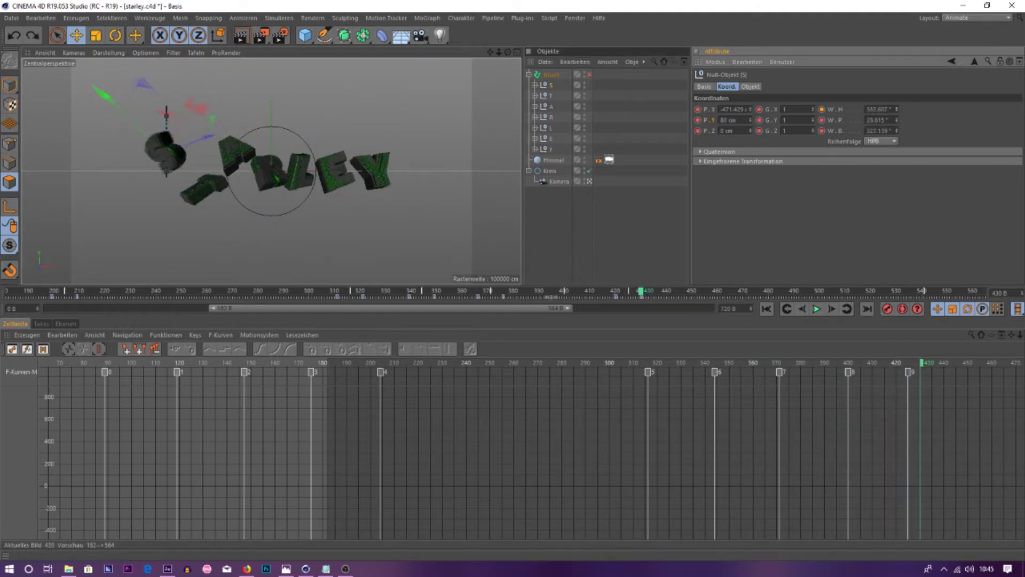
left_click(886, 313)
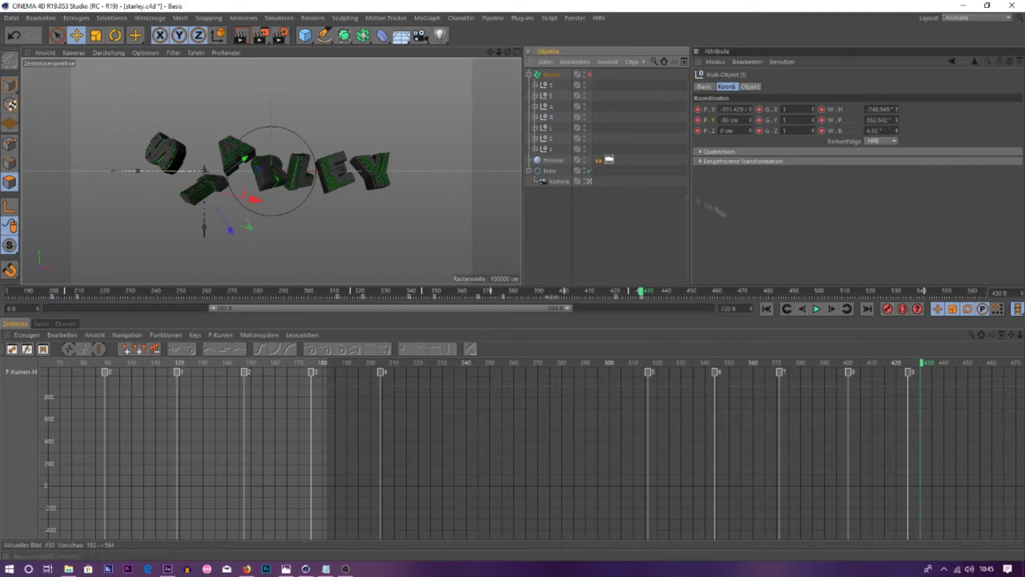
left_click_drag(897, 113, 897, 130)
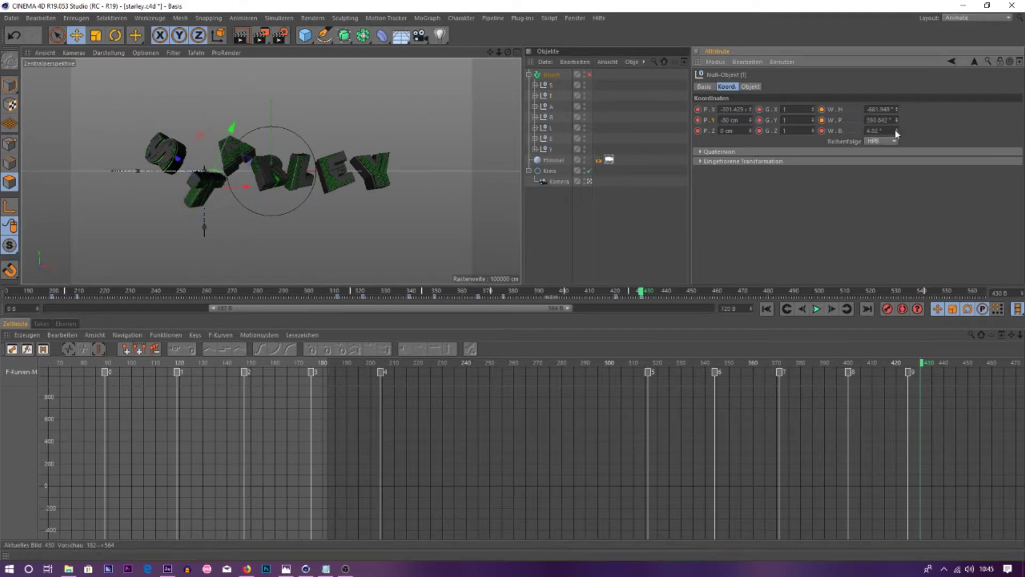
left_click(888, 314)
mouse_move(641, 292)
left_mouse_down()
mouse_move(544, 291)
mouse_move(641, 292)
left_mouse_up()
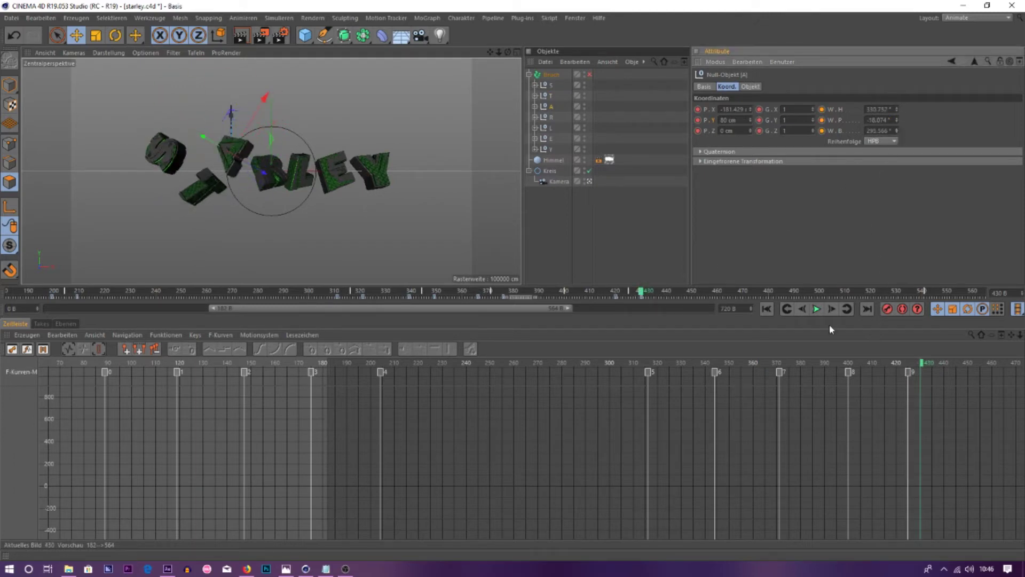
left_click_drag(641, 292, 731, 282)
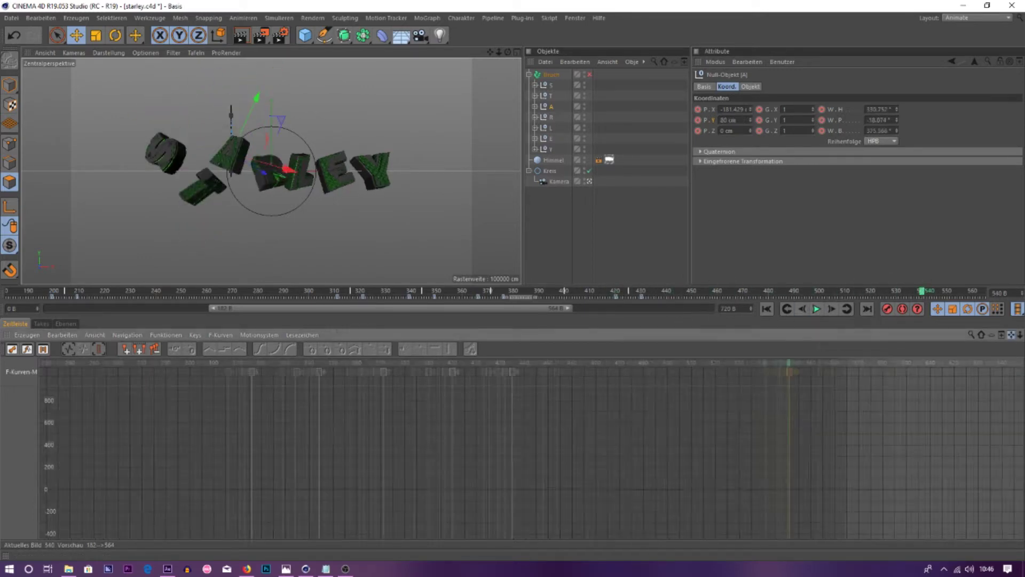
- Near frame 536, tilt the S letter's bank and preview the pose
left_click(550, 85)
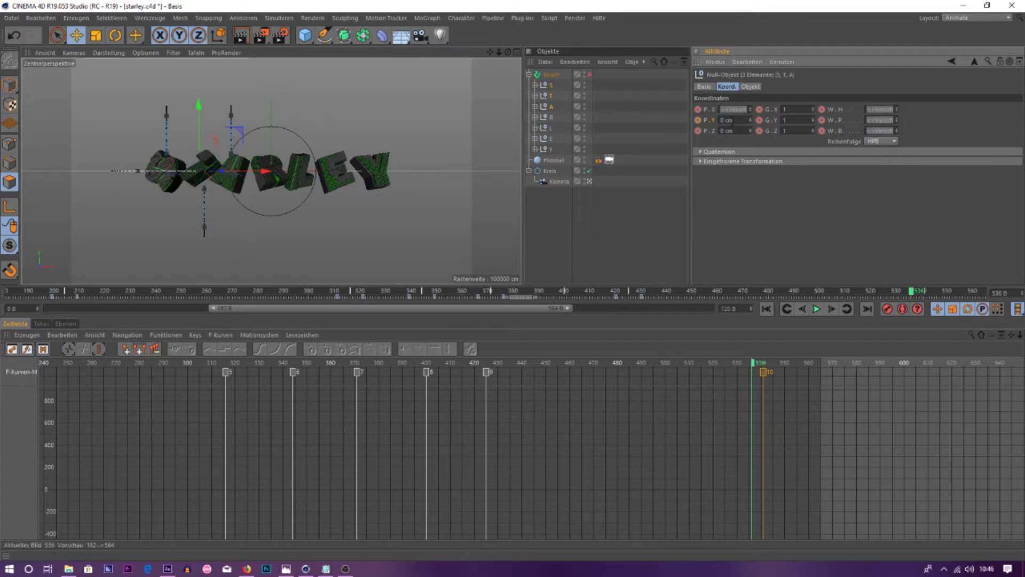
left_click(910, 291)
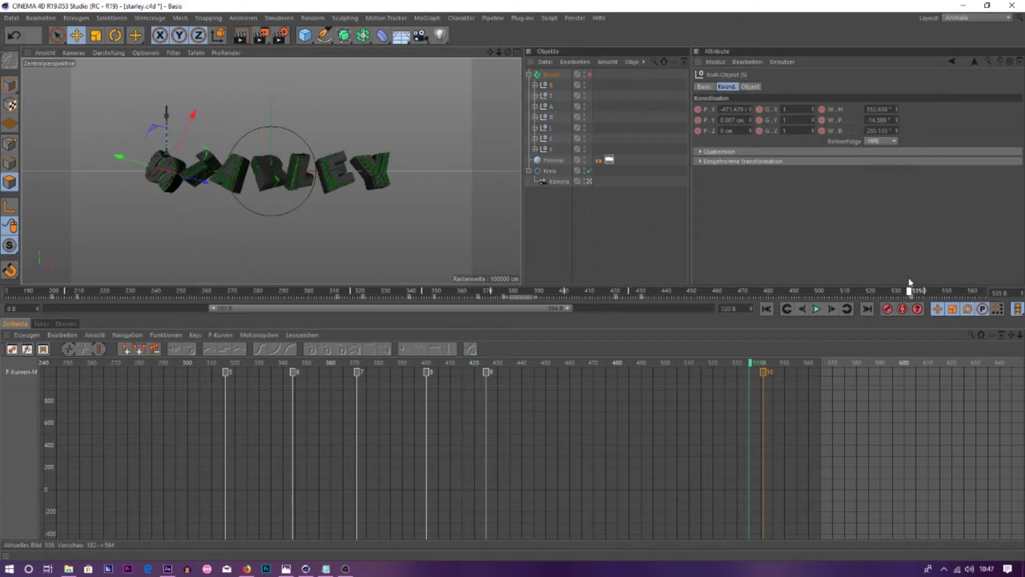
left_click_drag(898, 130, 896, 140)
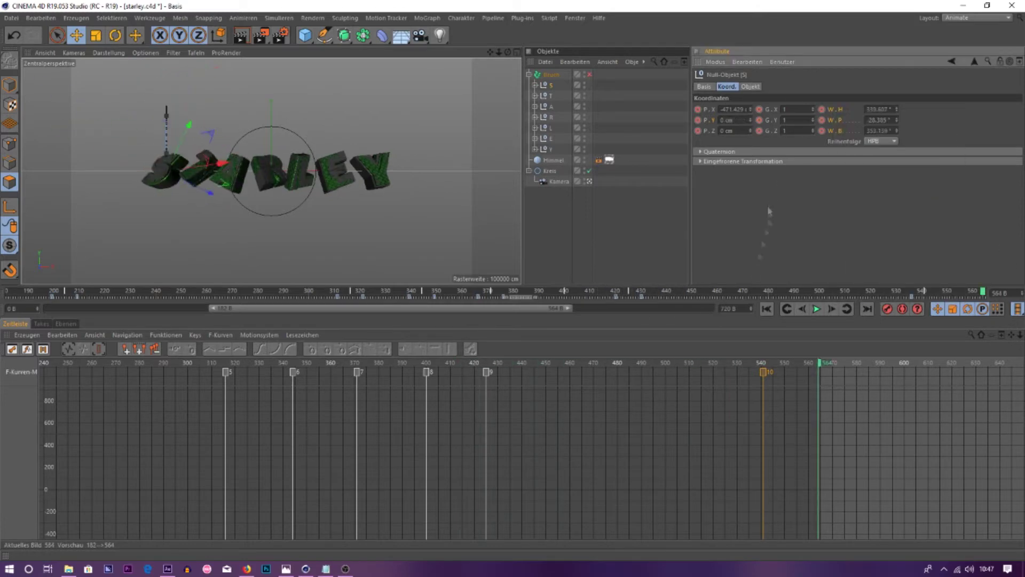
left_click(697, 290)
left_click(912, 291)
left_click(898, 109)
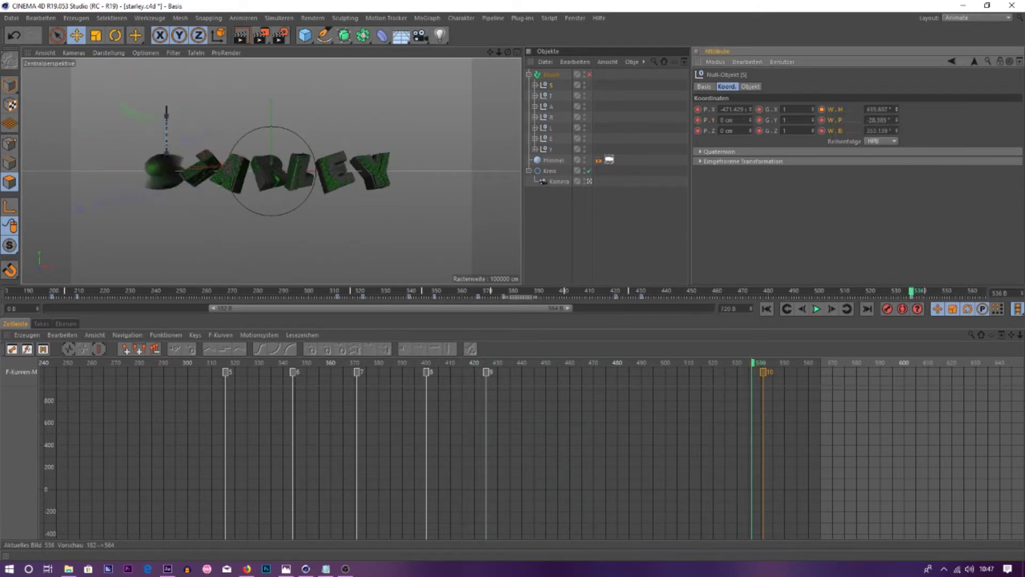
mouse_move(912, 292)
left_mouse_down()
mouse_move(864, 292)
mouse_move(914, 279)
left_mouse_up()
- Change the A letter's pitch and spin its heading to 548.752°
left_click(552, 99)
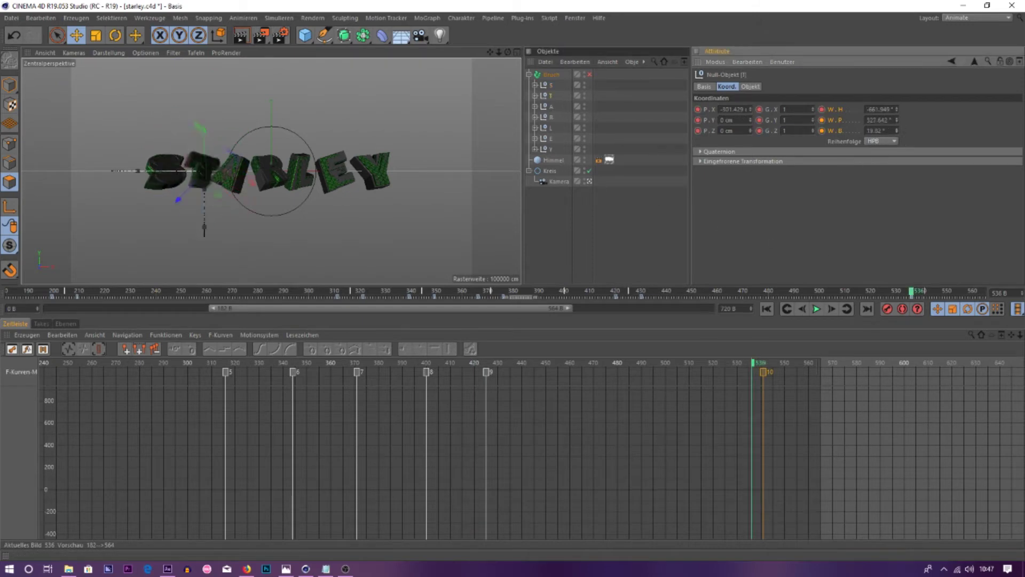
left_click_drag(912, 292, 913, 292)
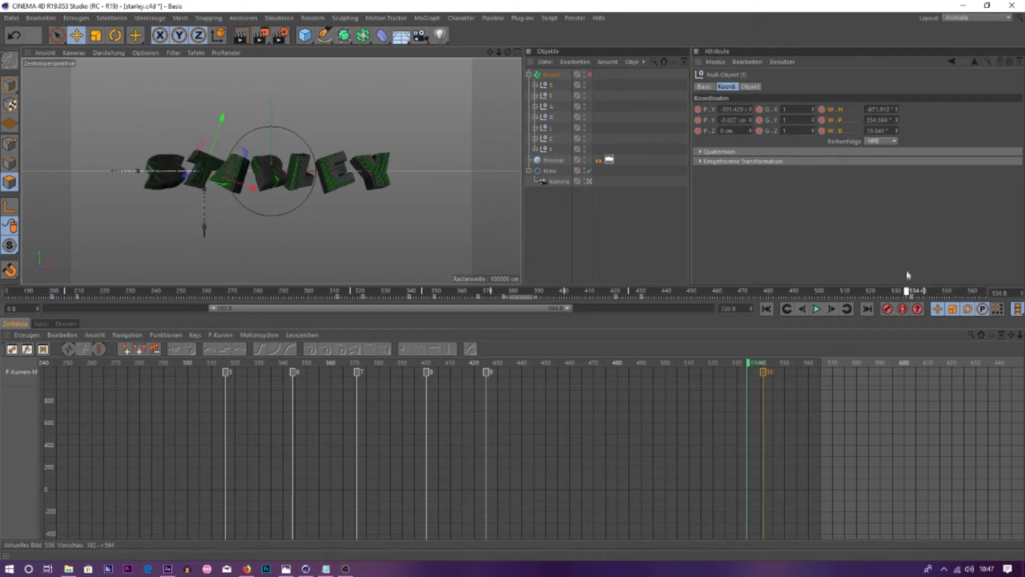
left_click(552, 106)
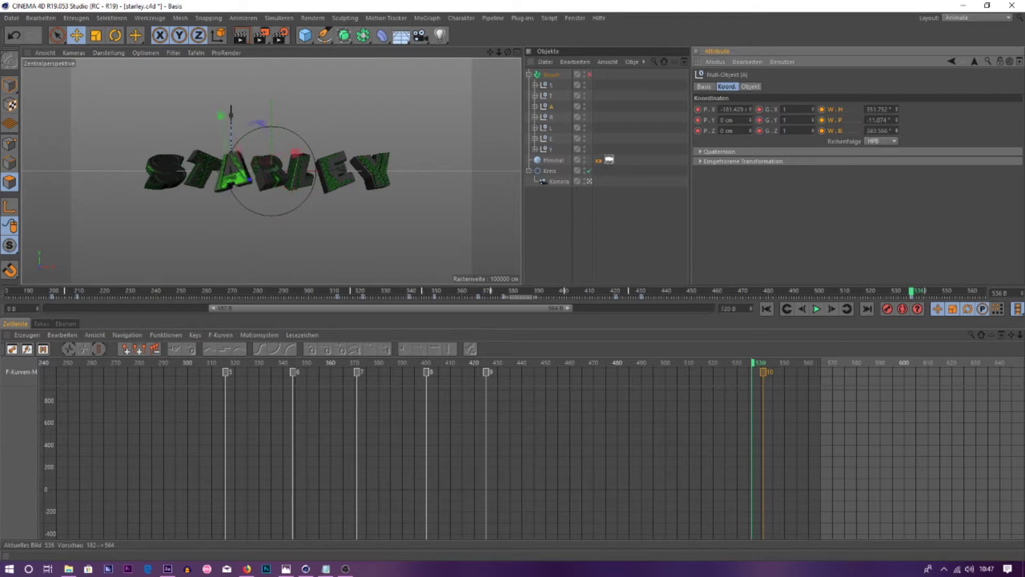
left_click_drag(898, 120, 897, 117)
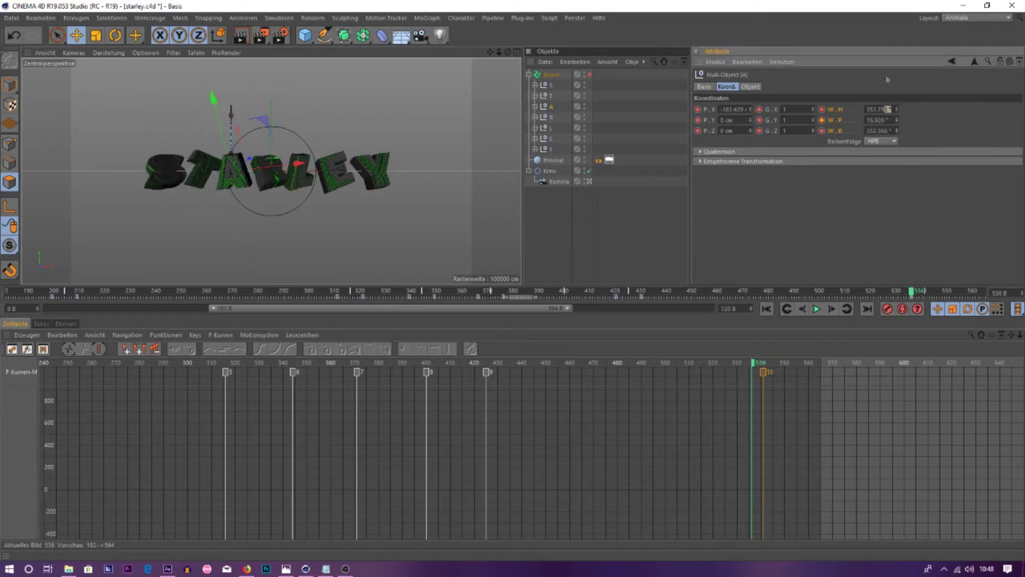
left_click_drag(912, 292, 891, 292)
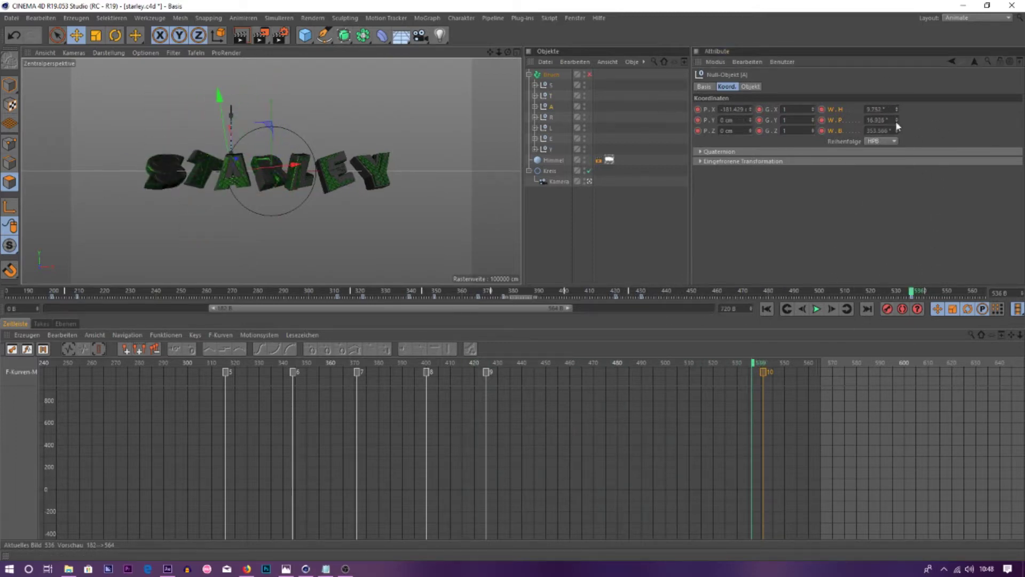
left_click_drag(898, 109, 897, 96)
- Flip the R letter's pitch to 155.94° and tilt the L letter's bank to 5.213°
left_click(551, 117)
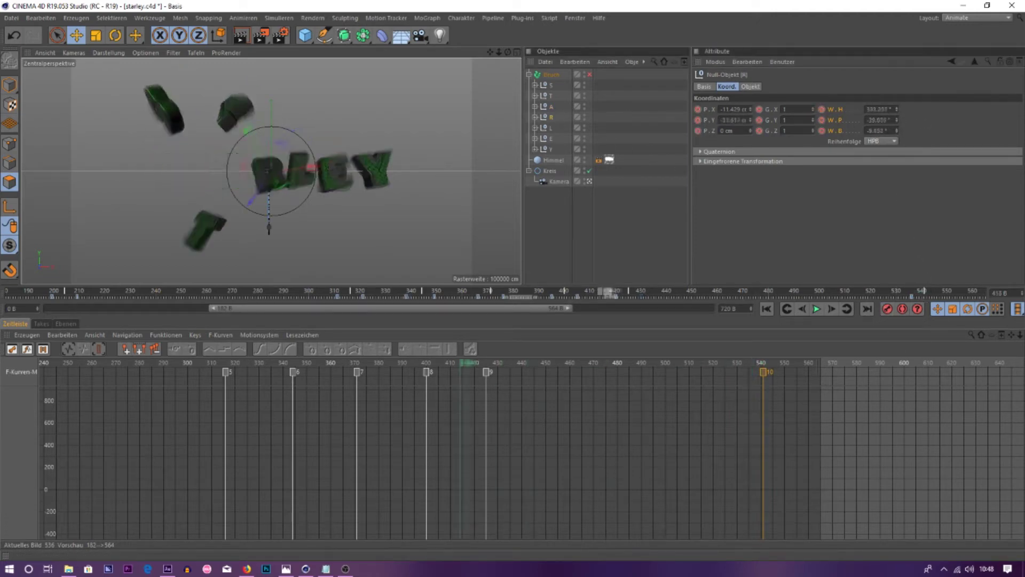
left_click_drag(898, 121, 897, 102)
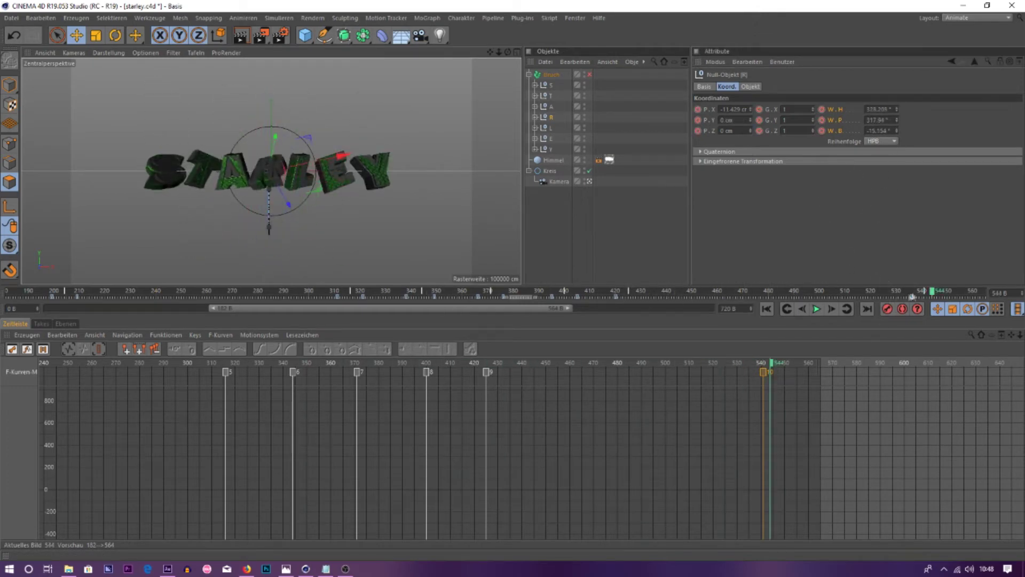
left_click(550, 128)
left_click_drag(564, 292, 919, 291)
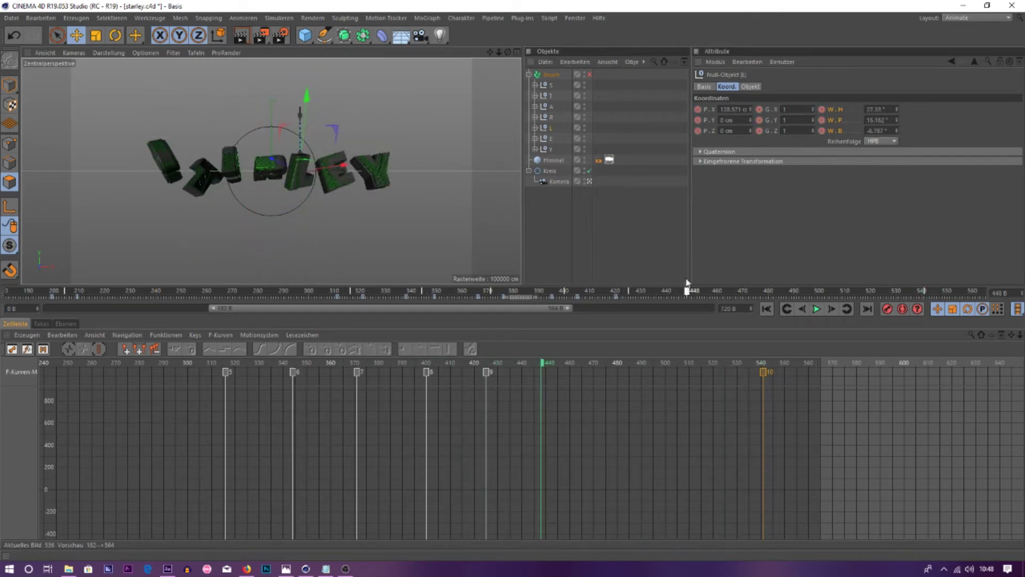
left_click(801, 311)
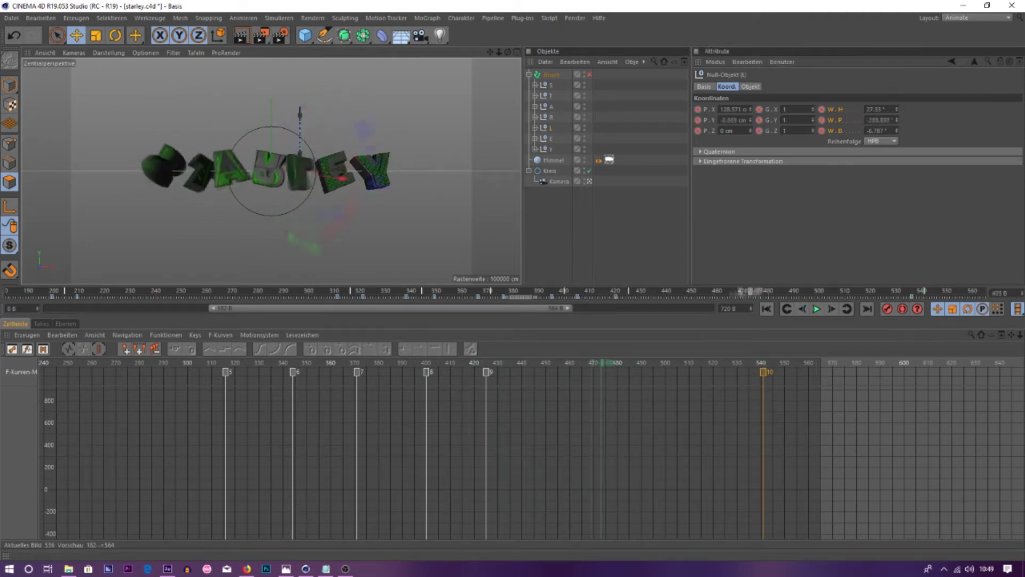
left_click_drag(896, 131, 898, 139)
left_click(904, 292)
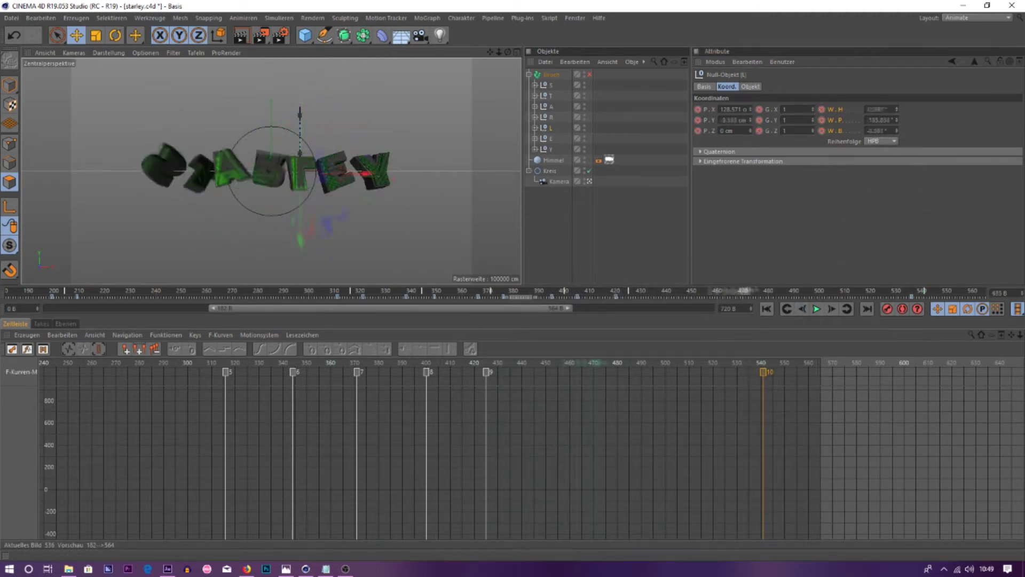
- Tumble the E letter to a 701° bank, rotate the Y letter, and preview
left_click(546, 139)
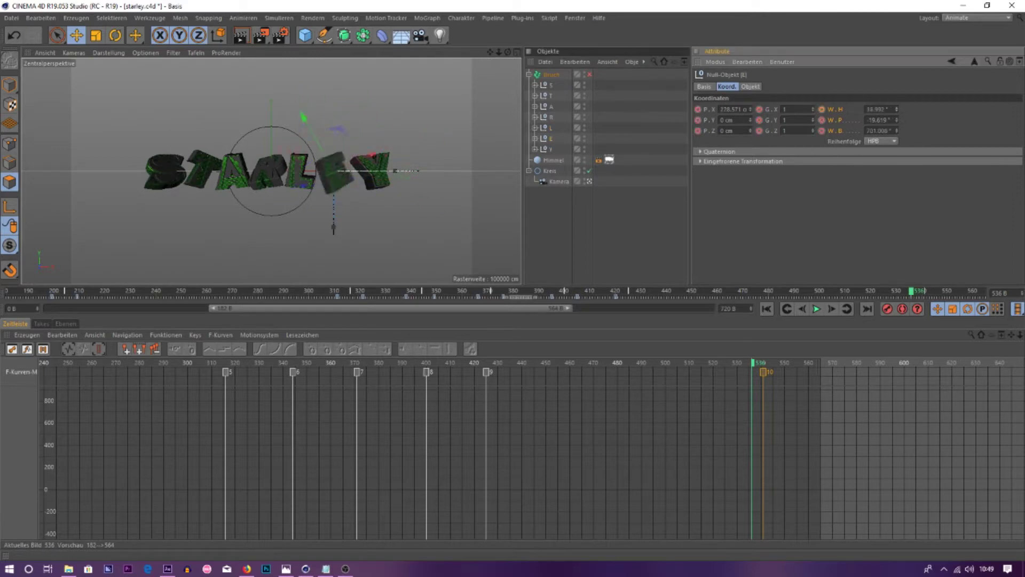
left_click_drag(912, 291, 942, 291)
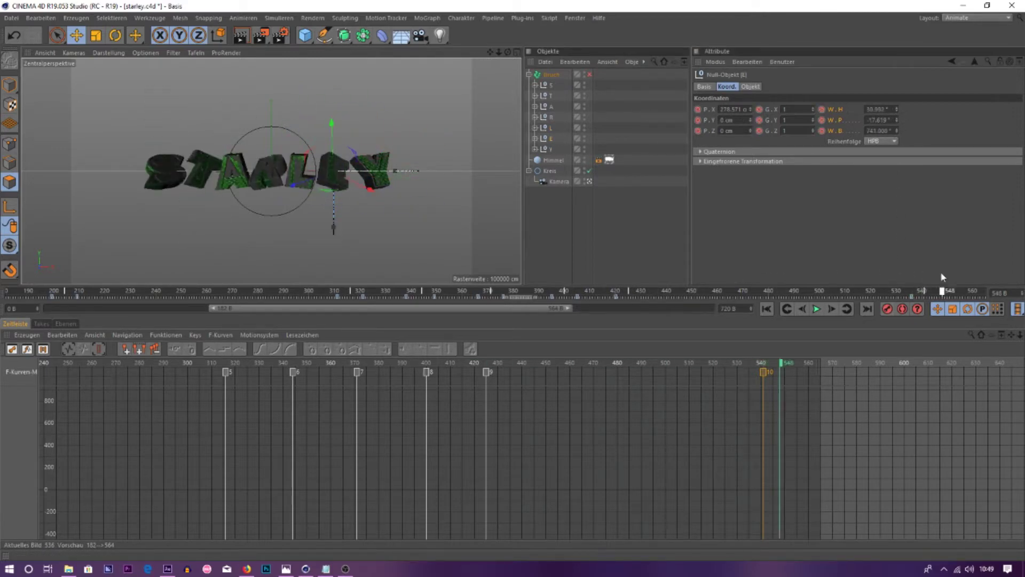
left_click(545, 152)
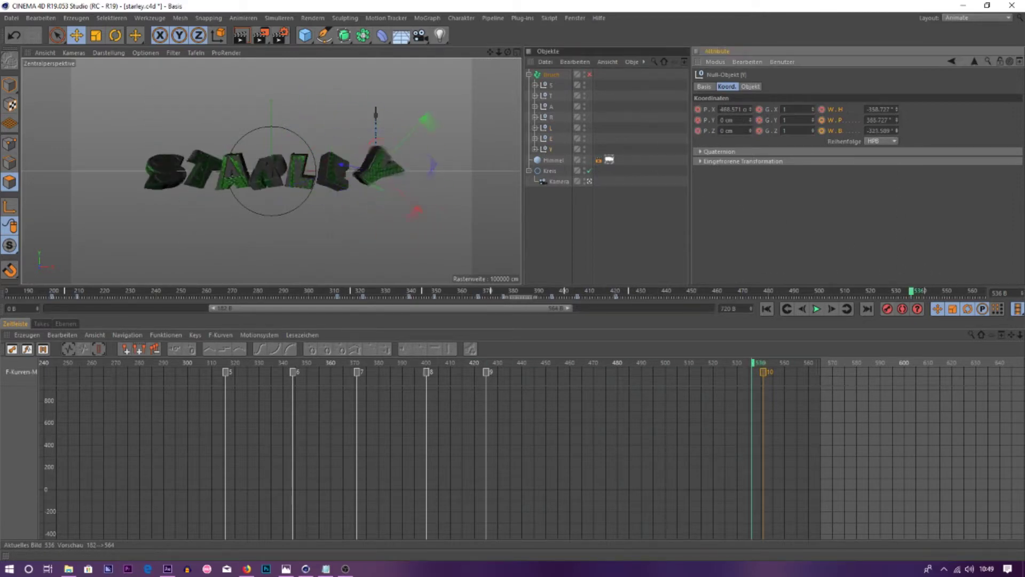
mouse_move(570, 293)
left_mouse_down()
mouse_move(618, 293)
mouse_move(597, 291)
left_mouse_up()
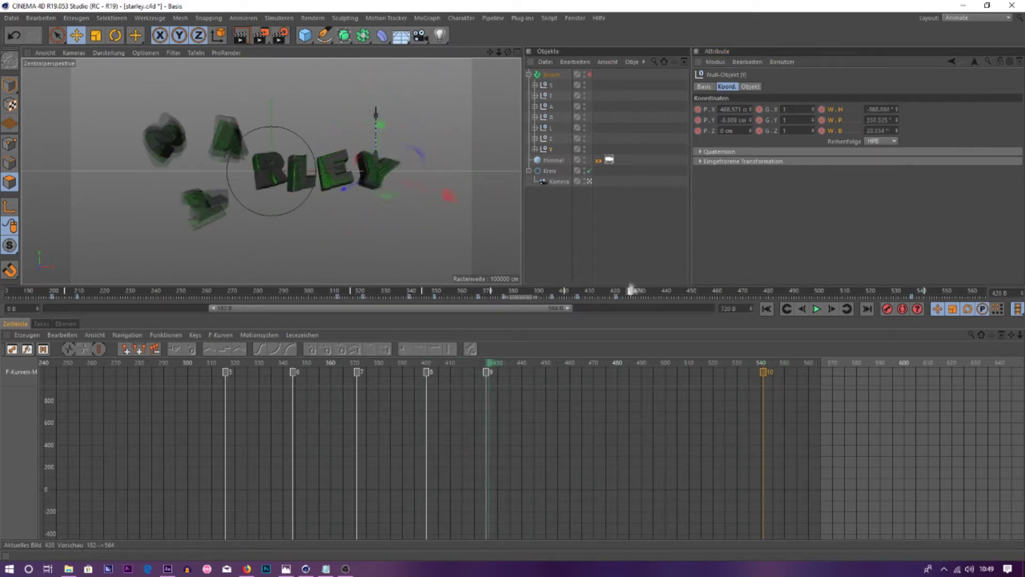
- Bank the Y letter to -33.589°, play the animation, and start the preview range at frame 0
left_click_drag(897, 130, 876, 130)
left_click(886, 292)
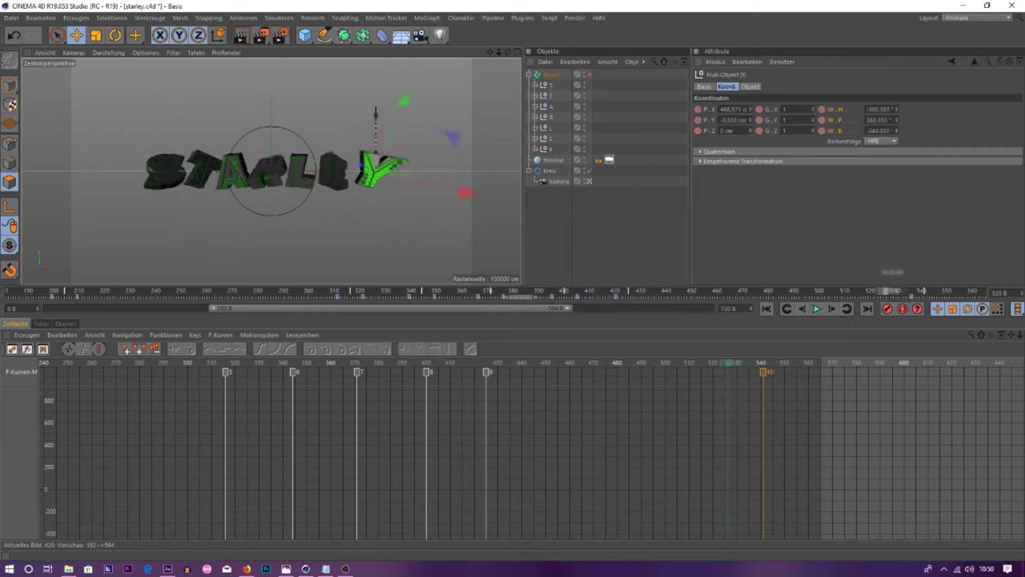
left_click_drag(615, 291, 840, 291)
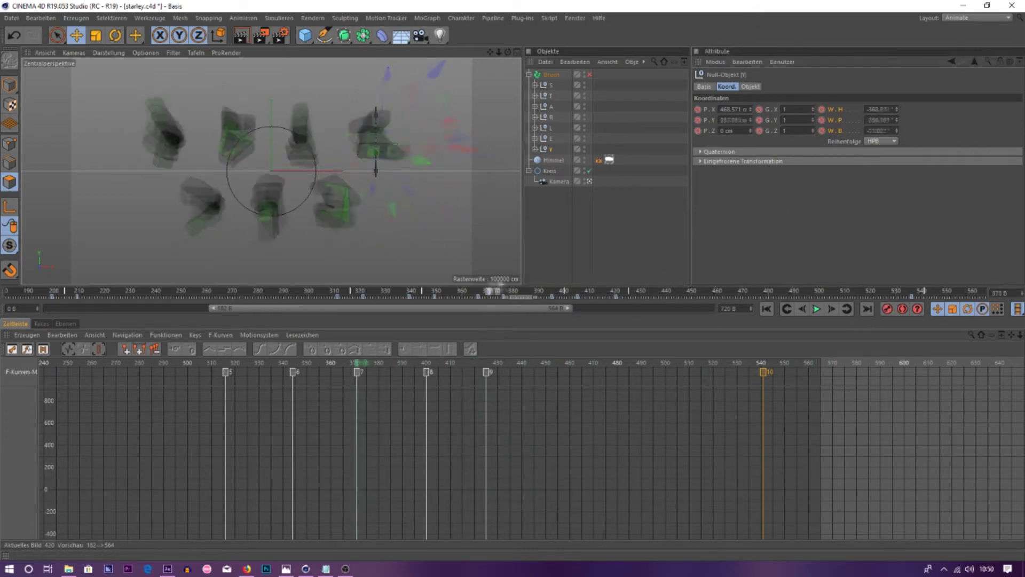
key("F8")
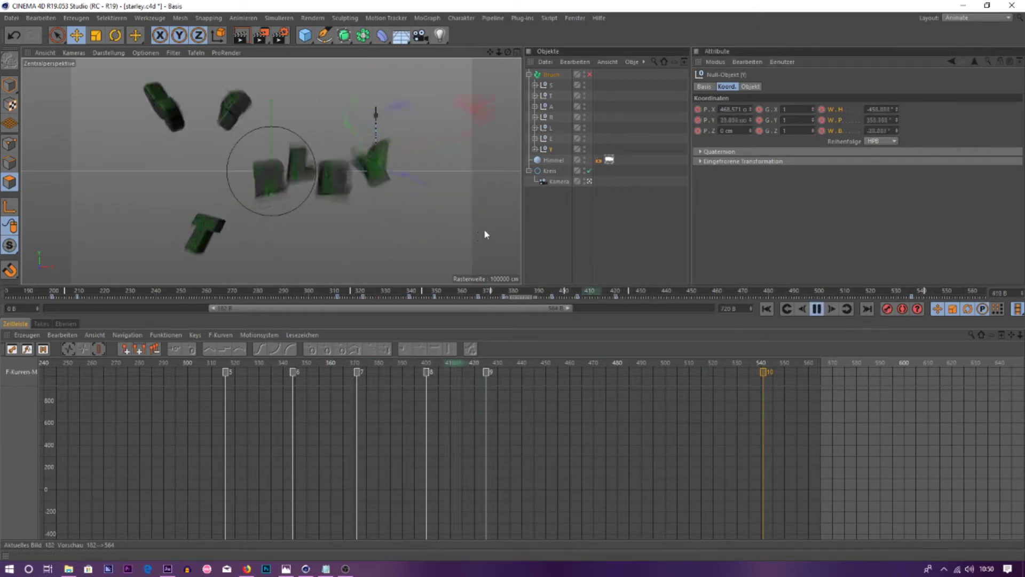
left_click_drag(214, 308, 46, 308)
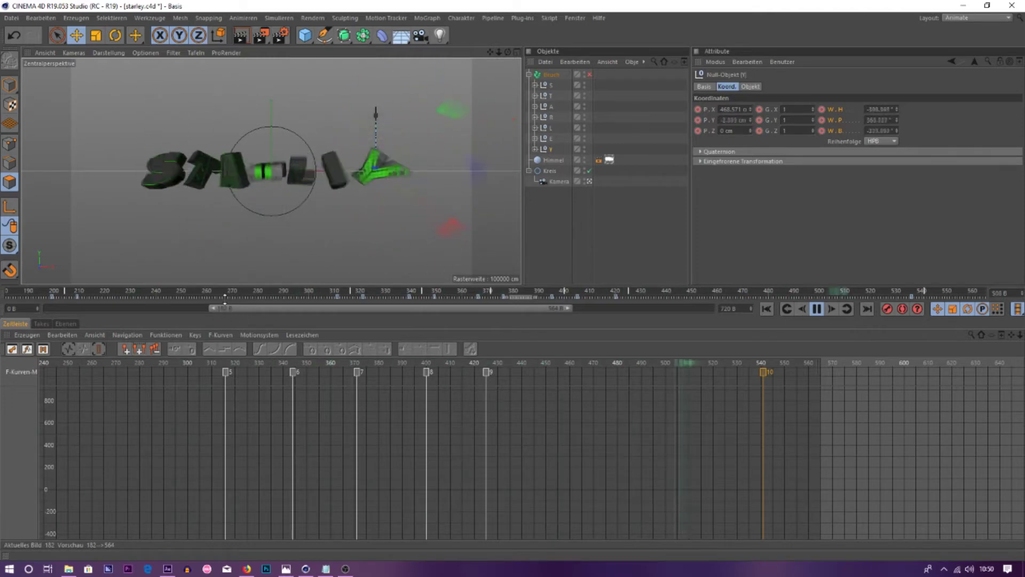
left_click(599, 246)
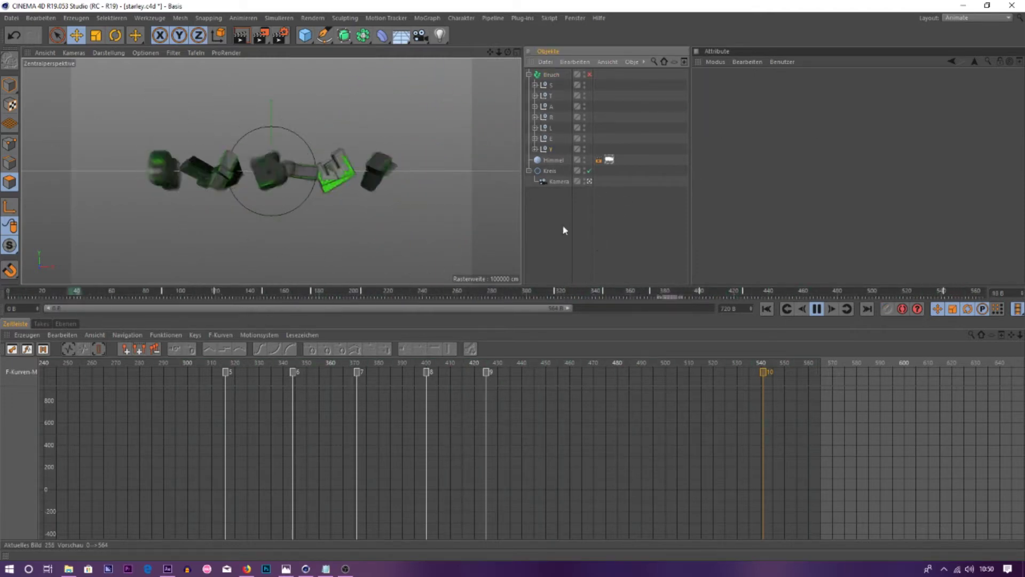
- Reset the Kreis bank rotation to 0° and set its Winkel.B curve key to about 254°
left_click(549, 170)
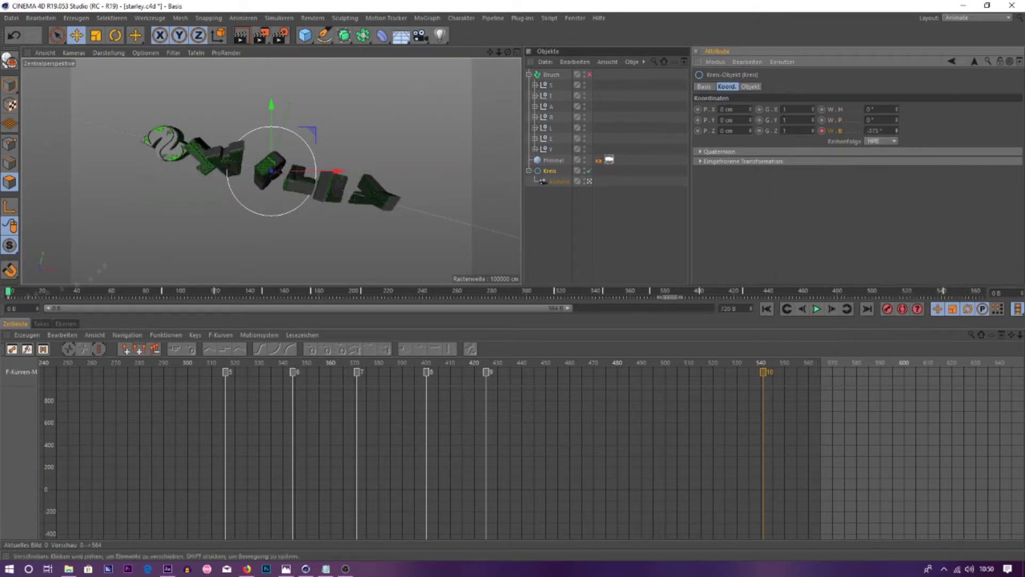
left_click(161, 291)
left_click(993, 334)
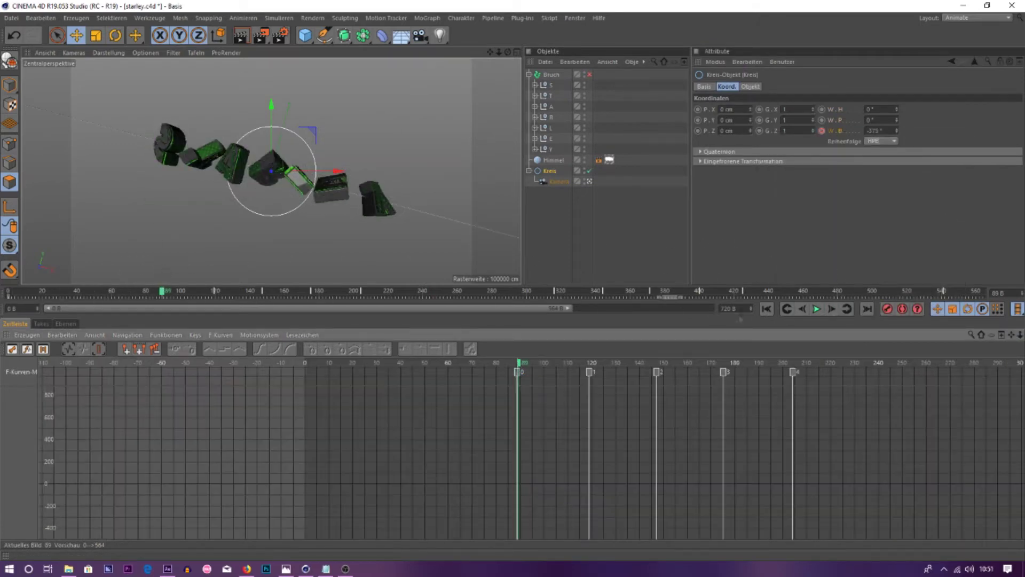
left_click_drag(897, 130, 890, 315)
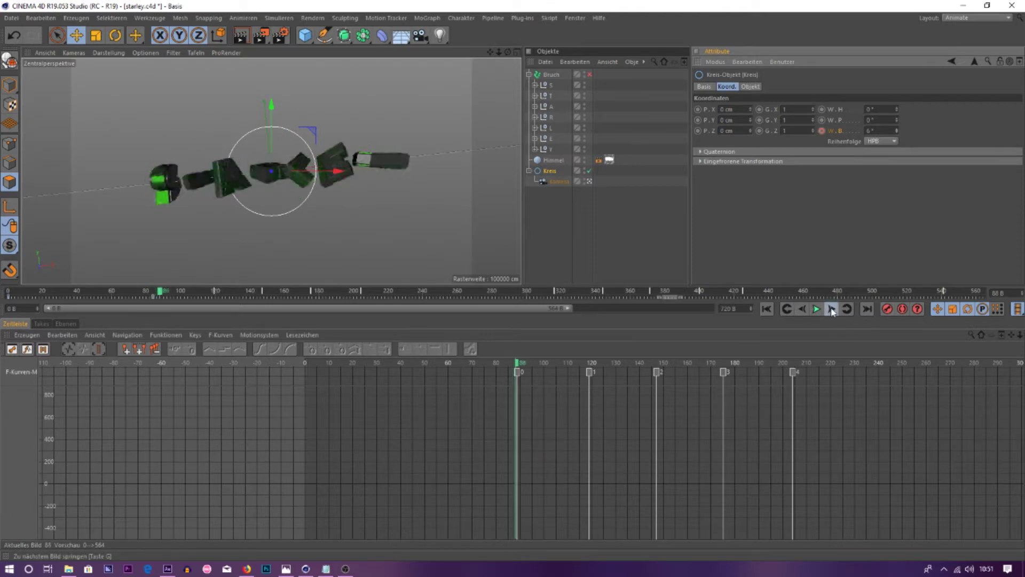
left_click(822, 130)
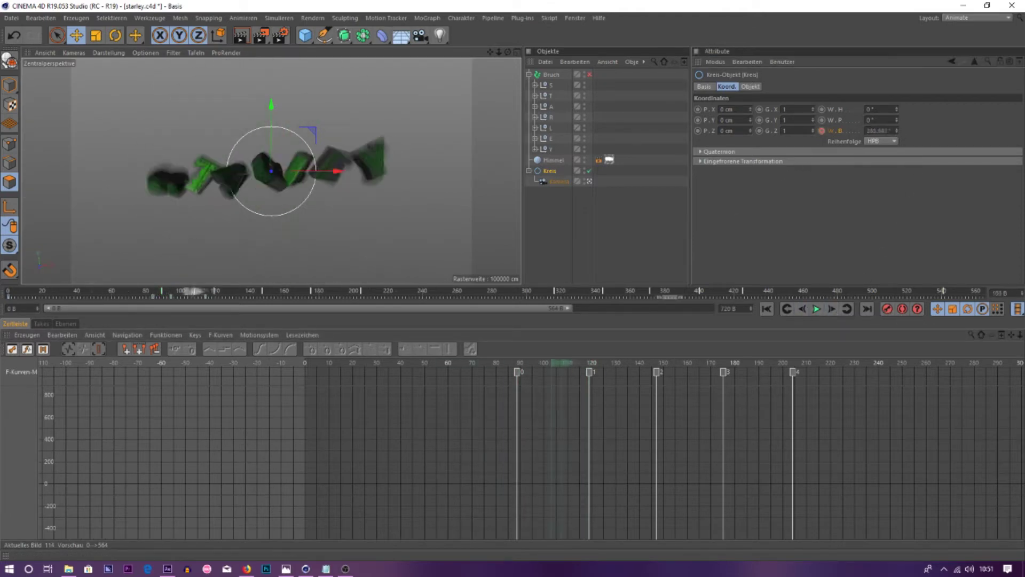
key("h")
left_click_drag(839, 417, 839, 415)
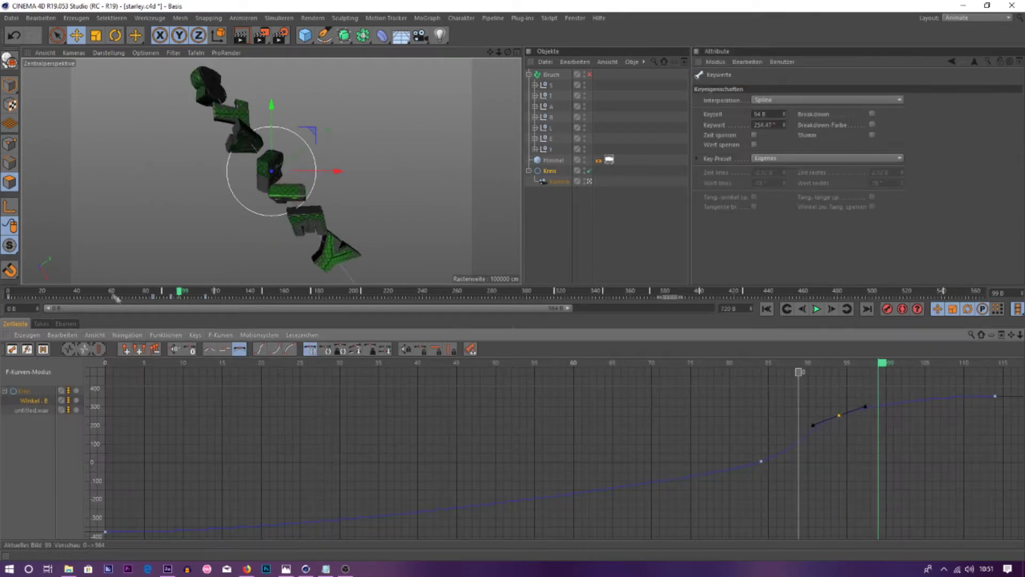
left_click(816, 309)
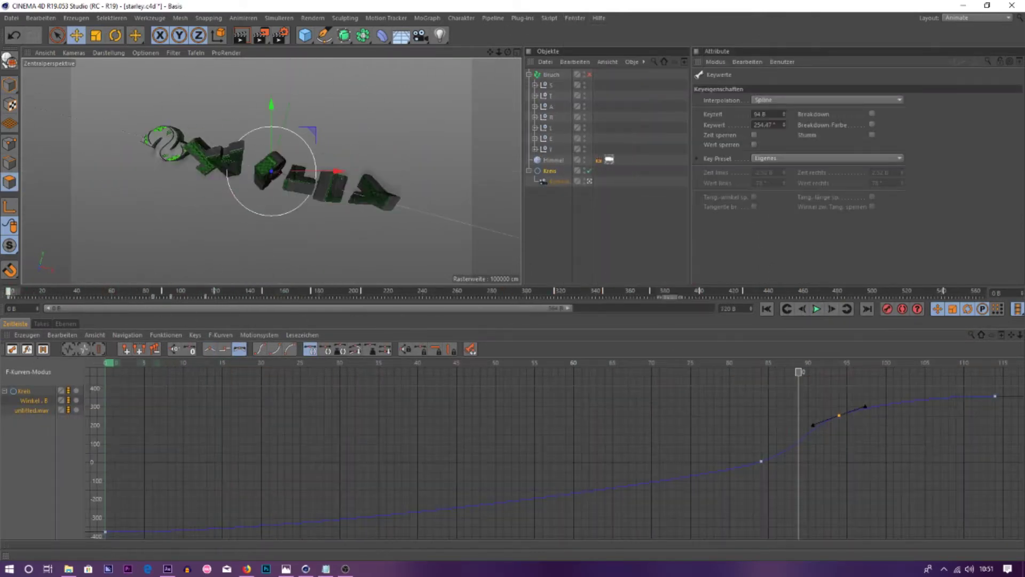
- Key the Kreis heading at frame 84, step through keys 94, 114 and 129, then rewind to 0
left_click_drag(163, 290, 154, 290)
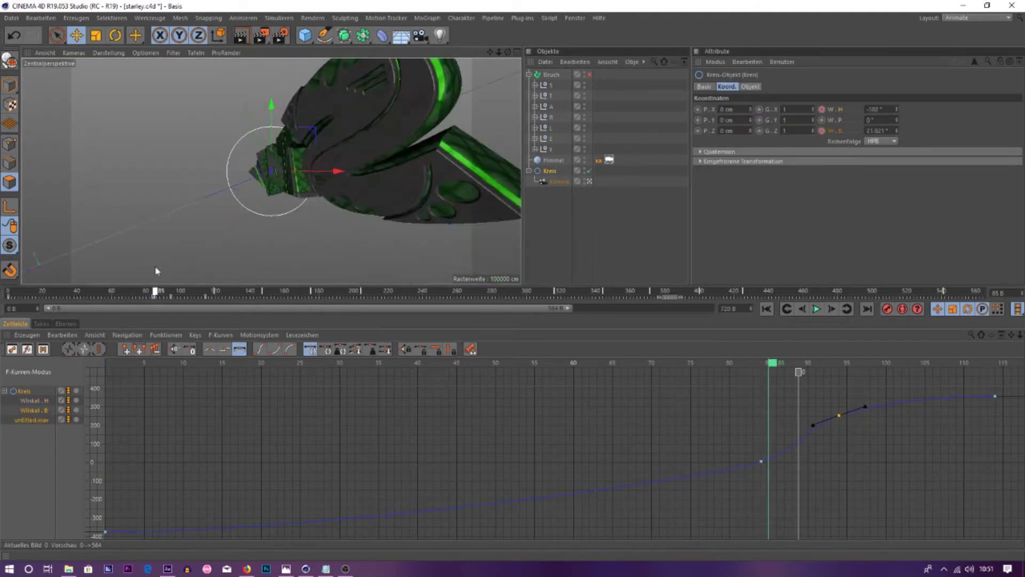
left_click(821, 109)
key("ctrl+g")
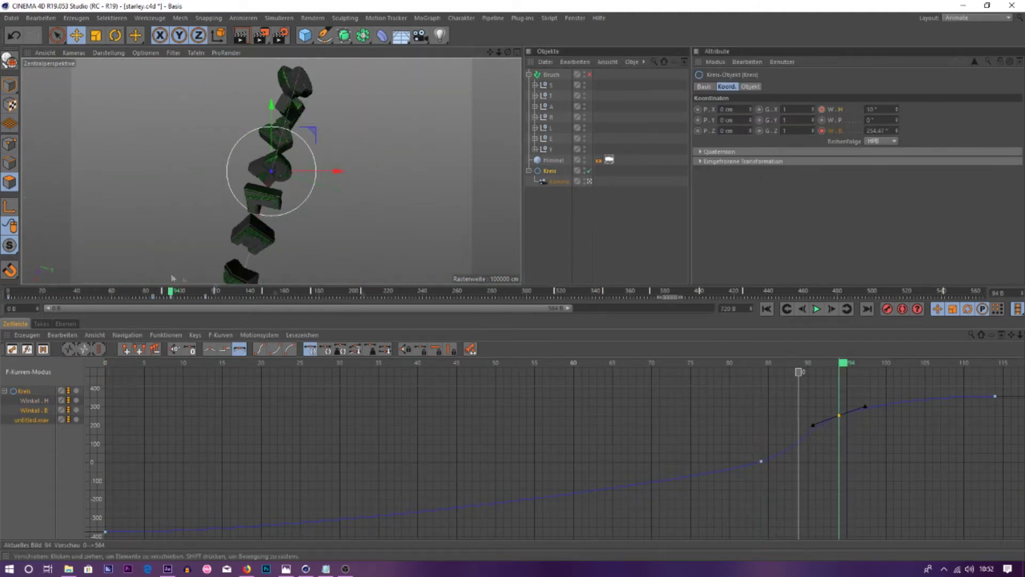
left_click(848, 309)
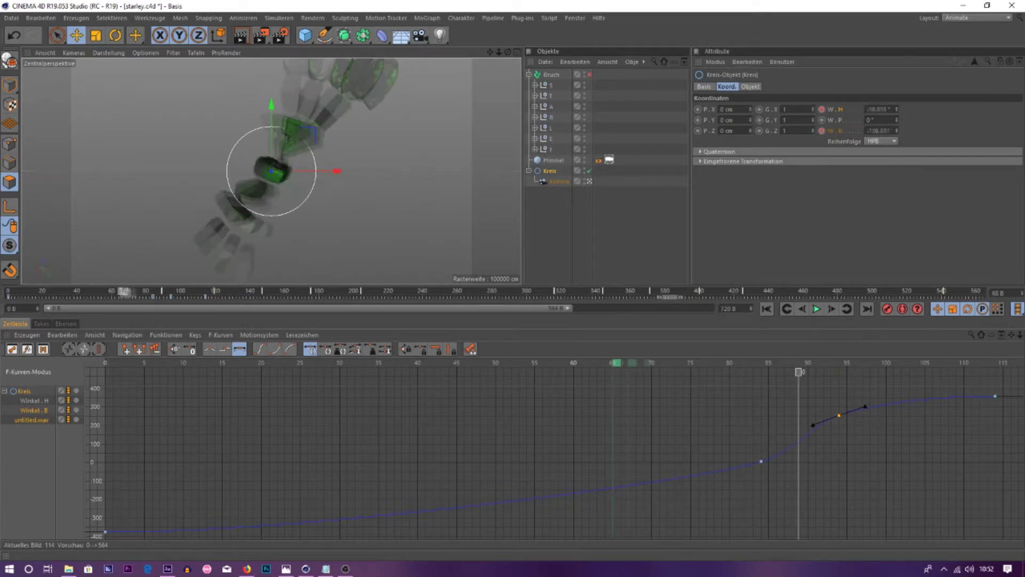
left_click(812, 422)
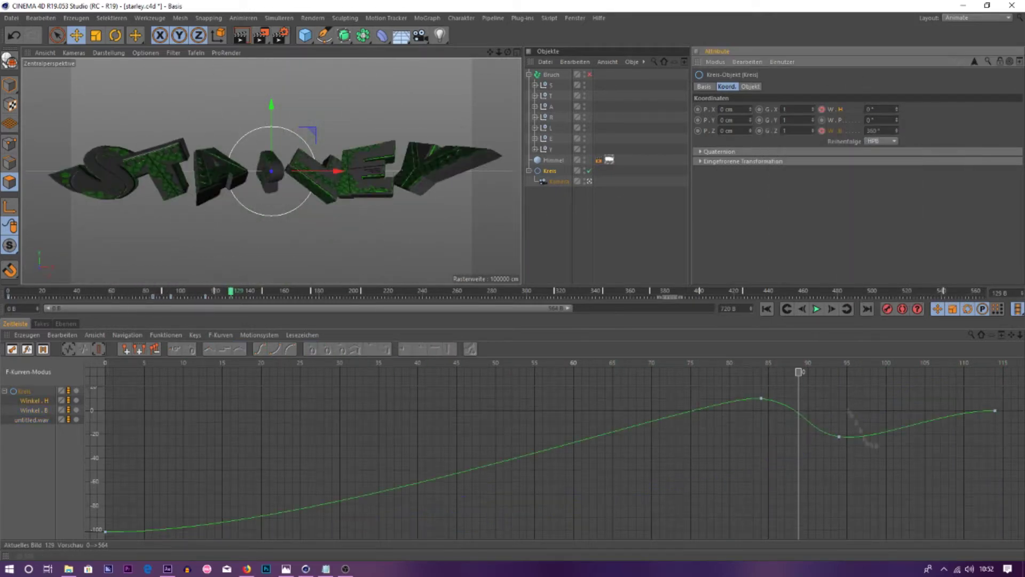
left_click(801, 404)
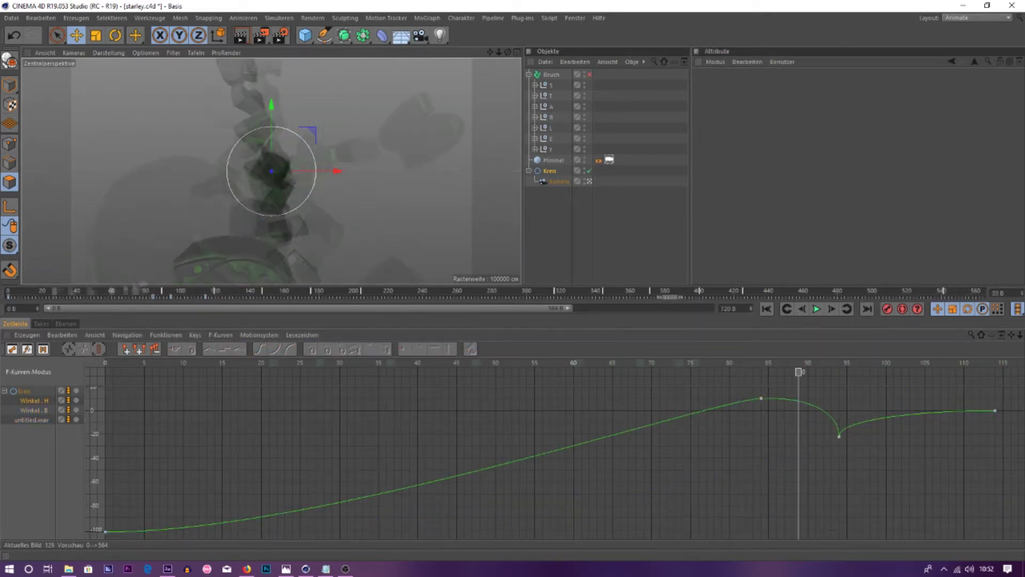
left_click_drag(231, 292, 8, 291)
- Select the Kamera, set Z depth keys, and preview the push-in from the first frame
left_click(559, 181)
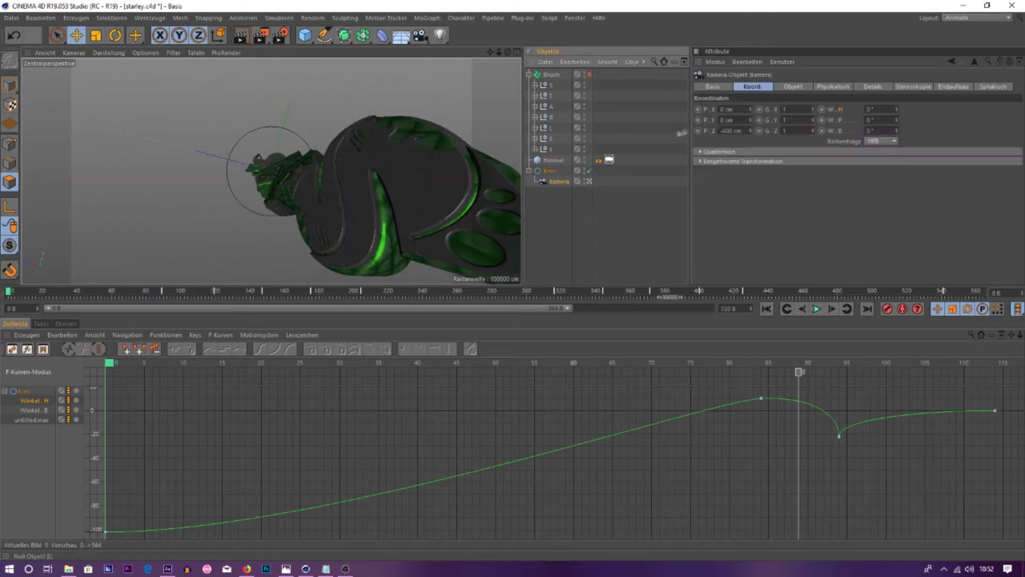
left_click(160, 291)
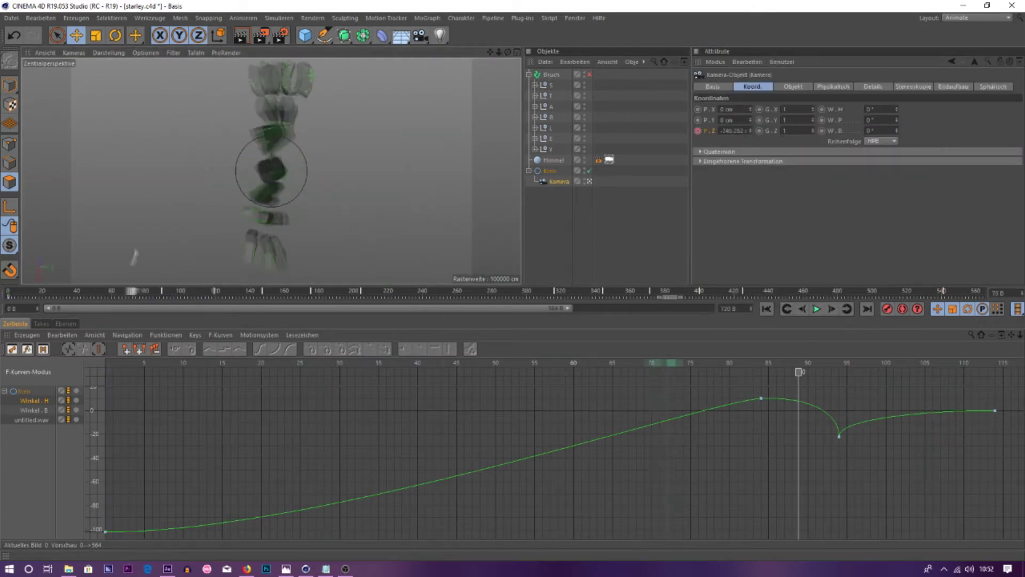
key("shift+f")
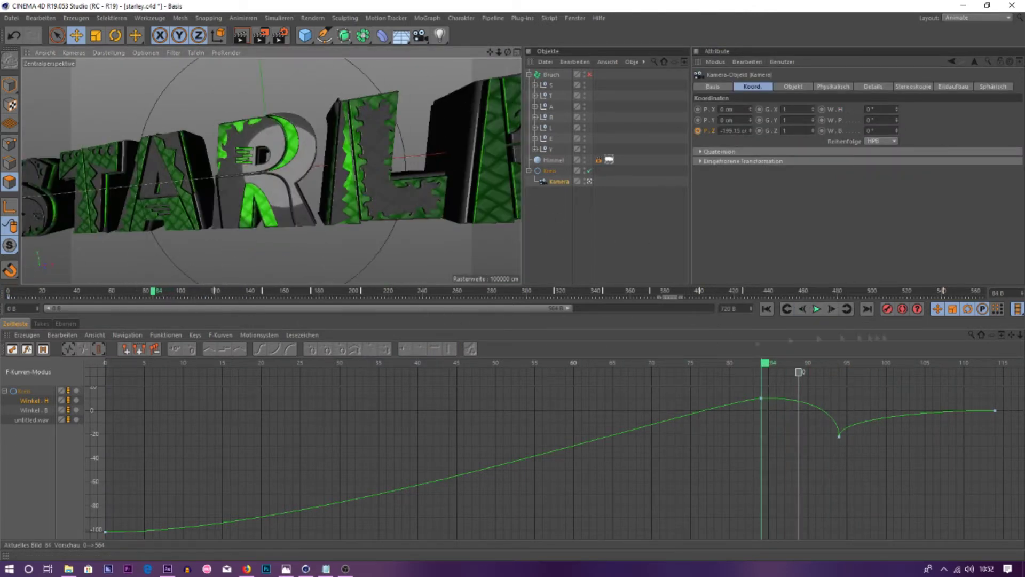
left_click(816, 308)
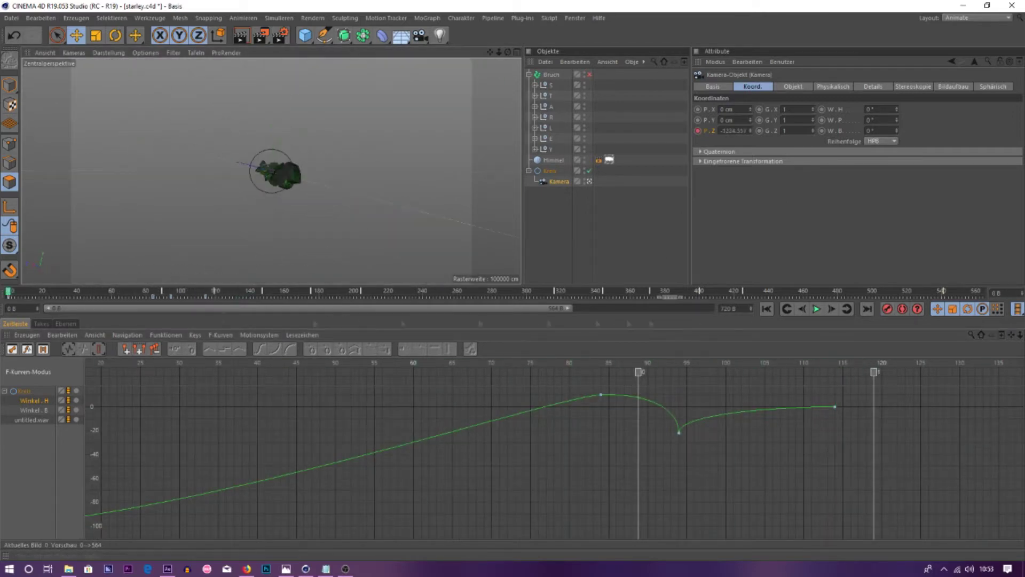
left_click(816, 309)
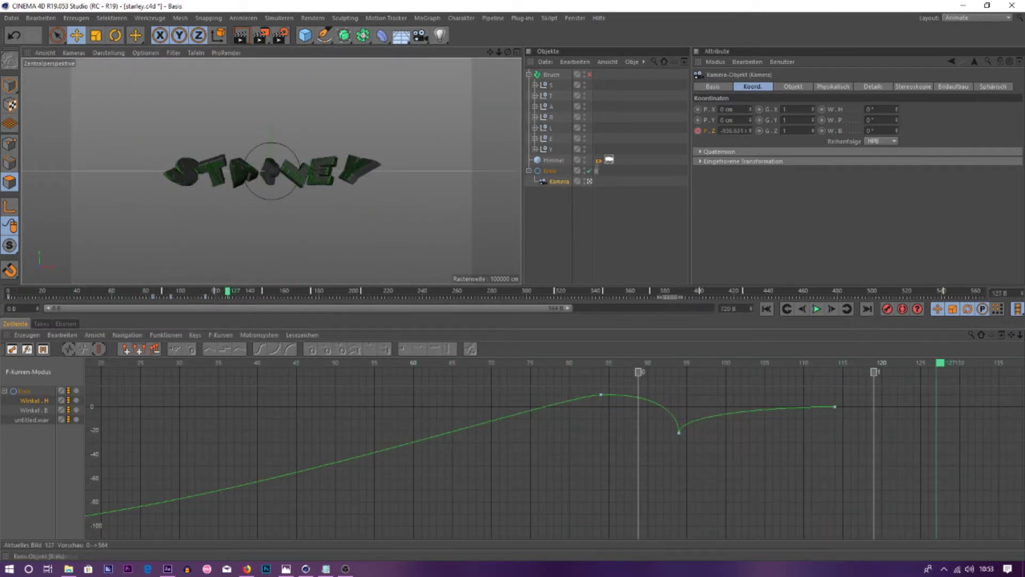
mouse_move(228, 291)
left_mouse_down()
mouse_move(422, 284)
mouse_move(341, 291)
left_mouse_up()
- Look through the Kamera and dolly it much closer to the letters near frame 238
left_click(590, 181)
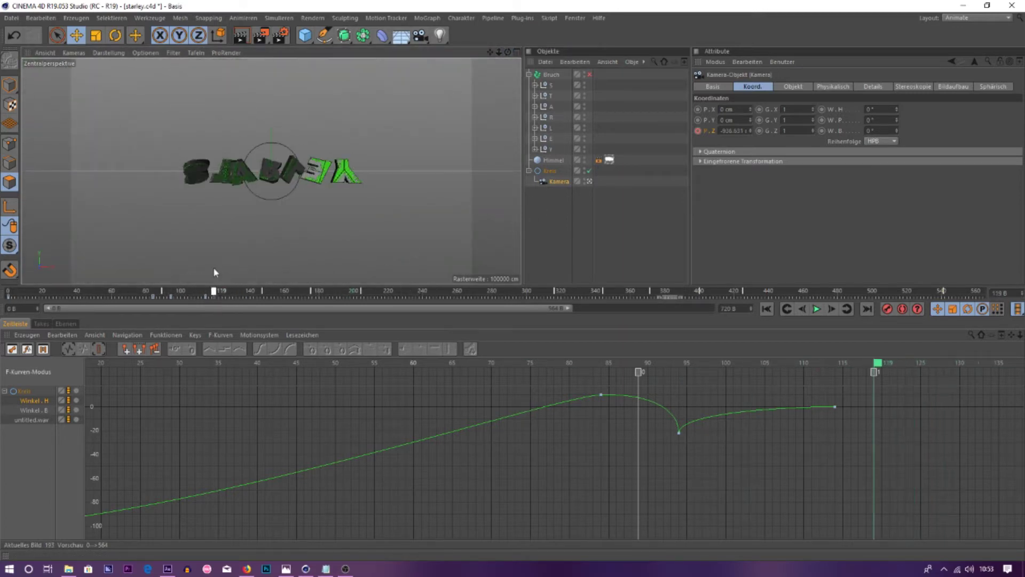
left_click_drag(499, 52, 501, 55)
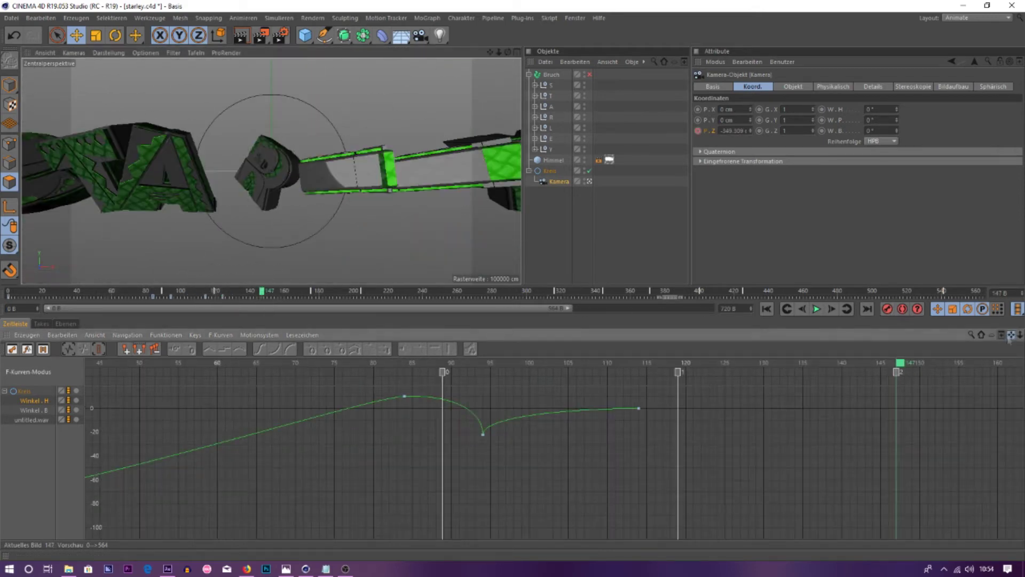
left_click(816, 309)
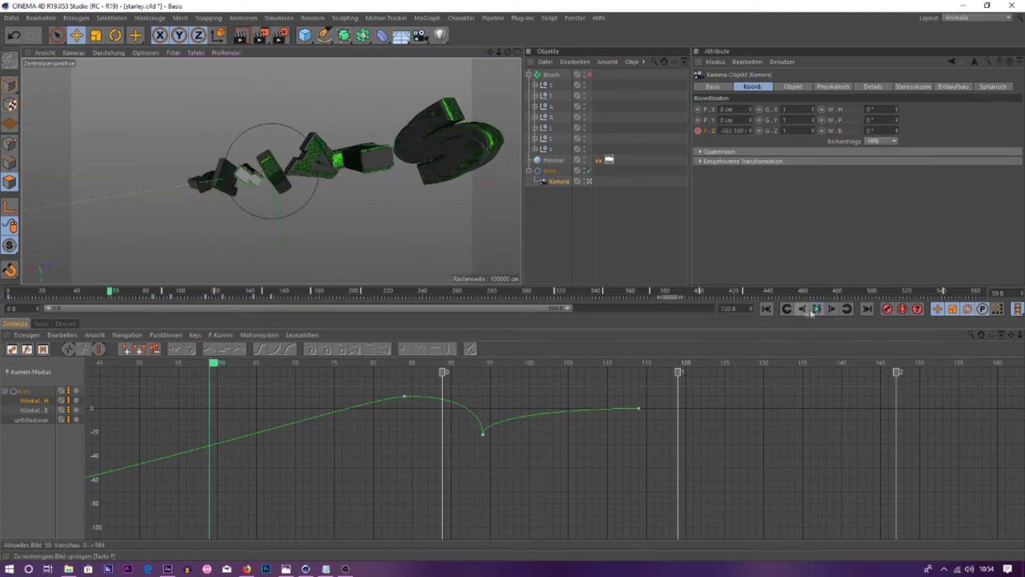
left_click_drag(318, 305, 308, 302)
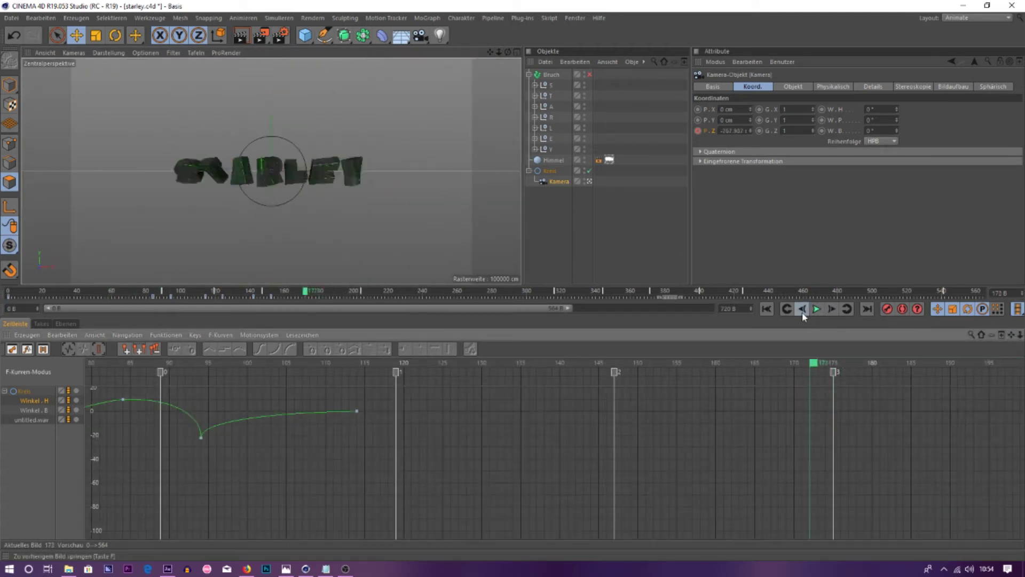
scroll(271, 171, "up", 3)
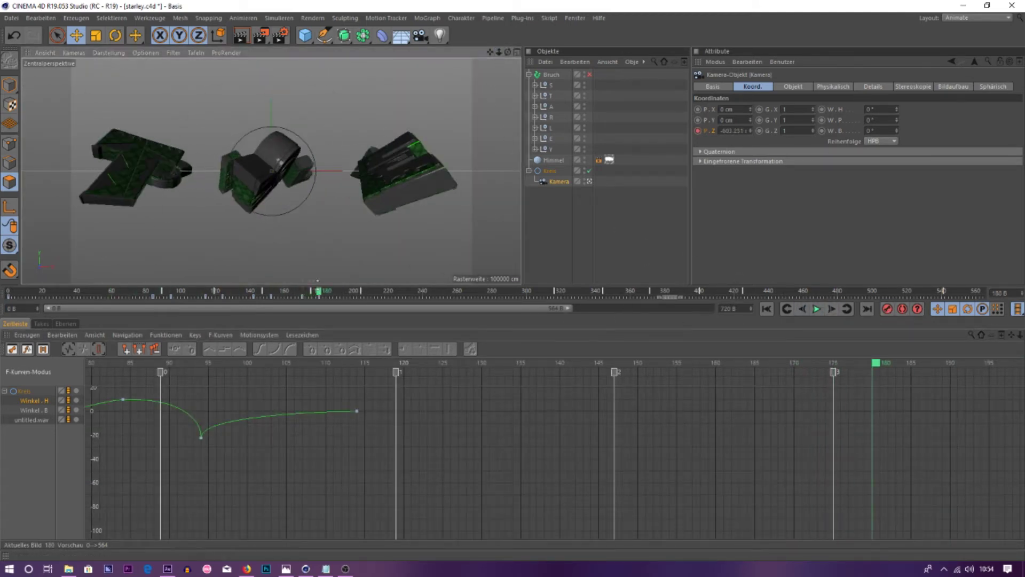
- Check the Render Settings, replay around frame 215, and show the Kamera's Position.Z curve
key("ctrl+b")
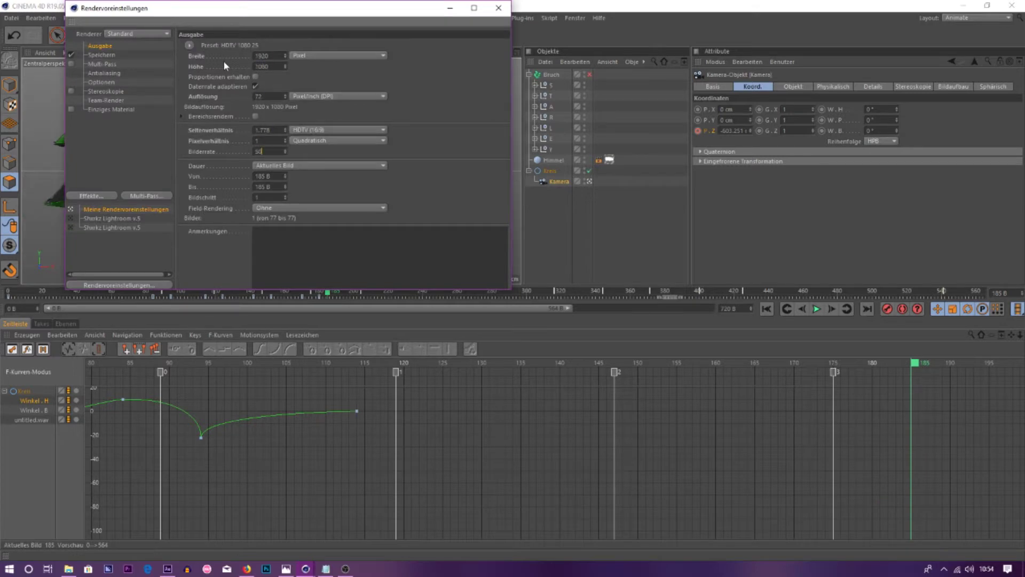
left_click(498, 8)
left_click(815, 309)
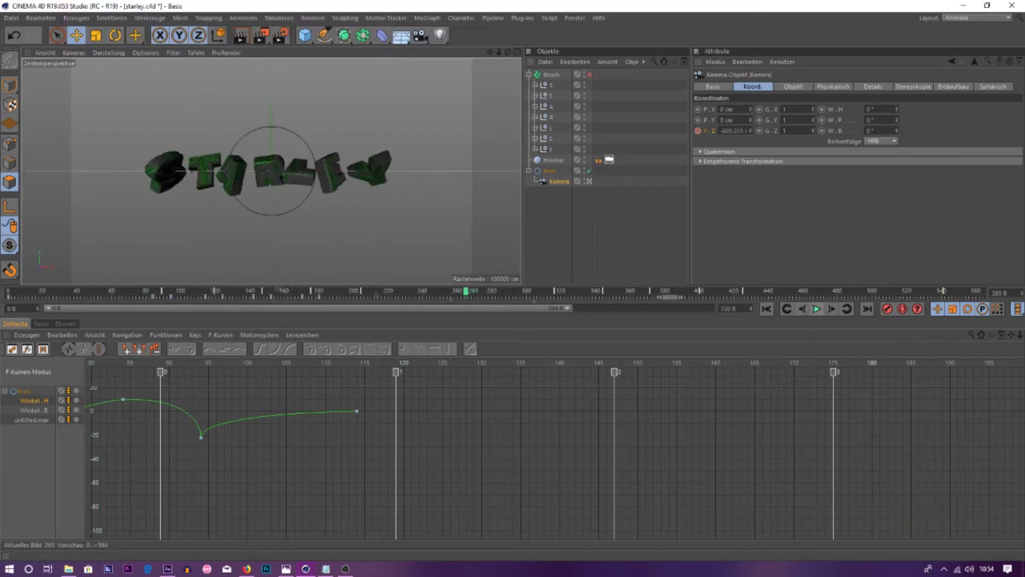
left_click(376, 291)
left_click(35, 439)
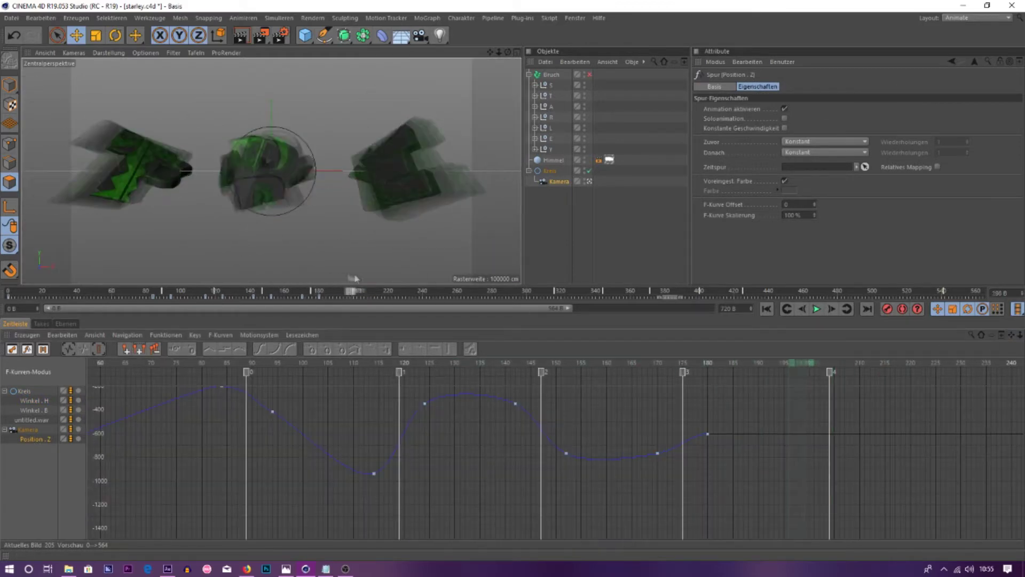
- Record a new Kamera Position.Z key around frame 209
left_click(832, 310)
left_click(833, 310)
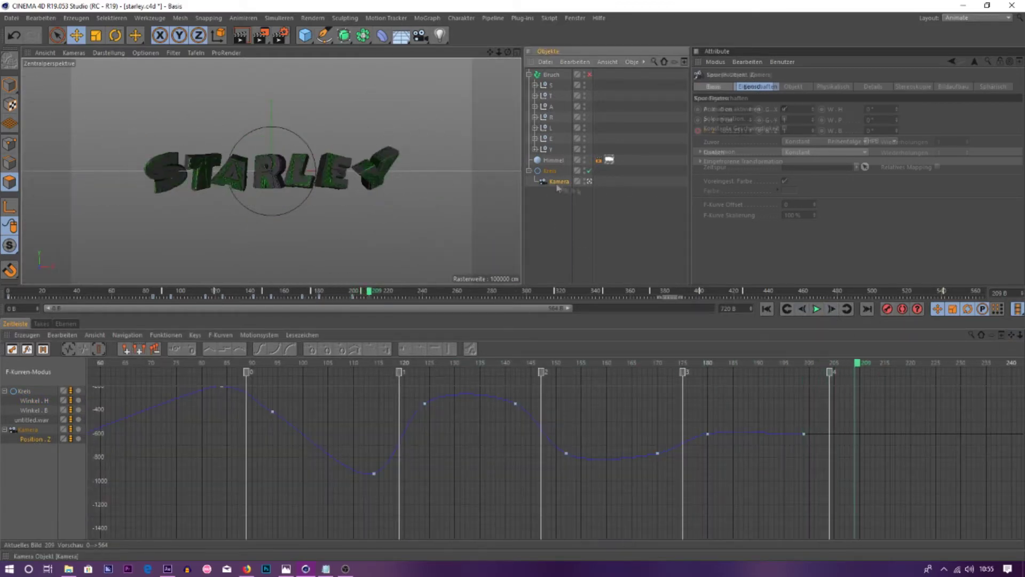
key("F9")
left_click(463, 291)
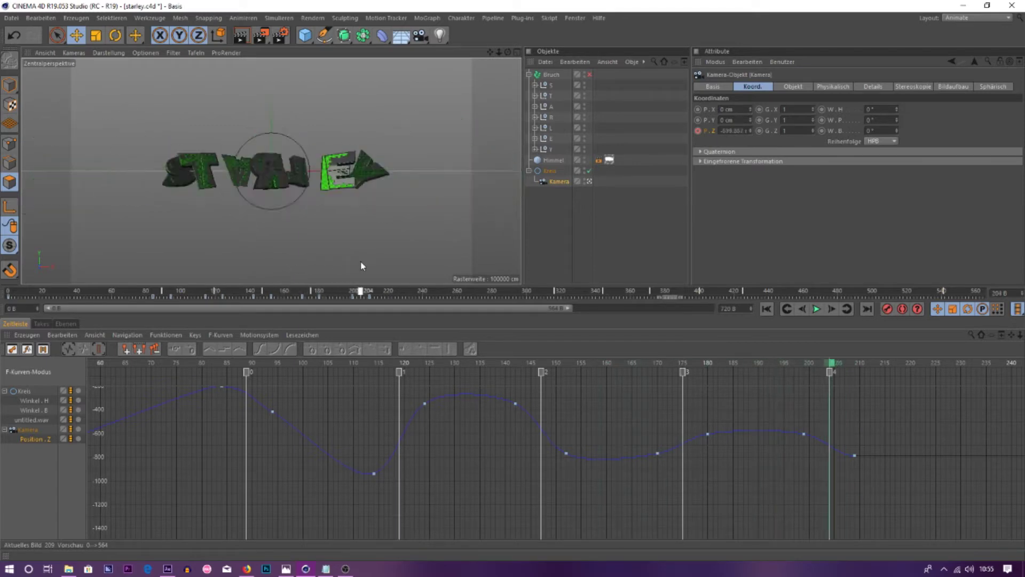
- Lower the Position.Z keys near frames 180 and 200 and preview the revised move
left_click_drag(708, 433, 709, 444)
left_click(816, 310)
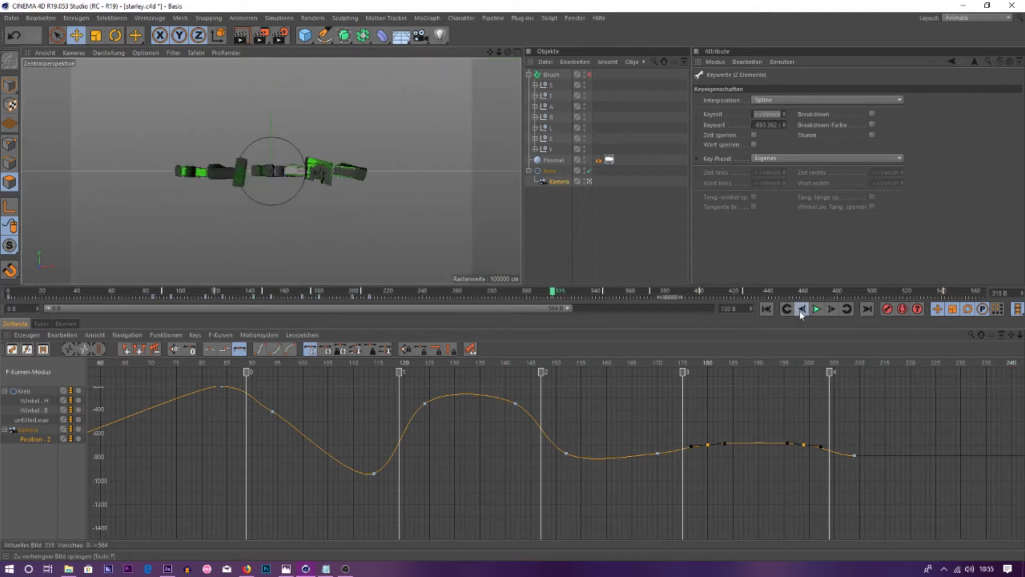
left_click(816, 310)
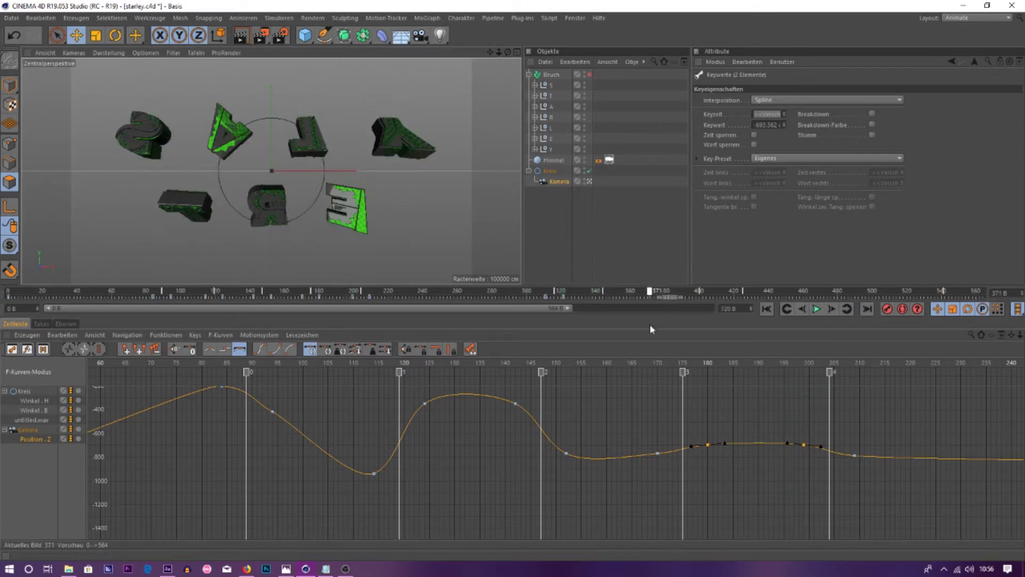
- Play past frame 423, pull the view back to the whole word, and select the Kamera near frame 395
left_click_drag(650, 289, 739, 290)
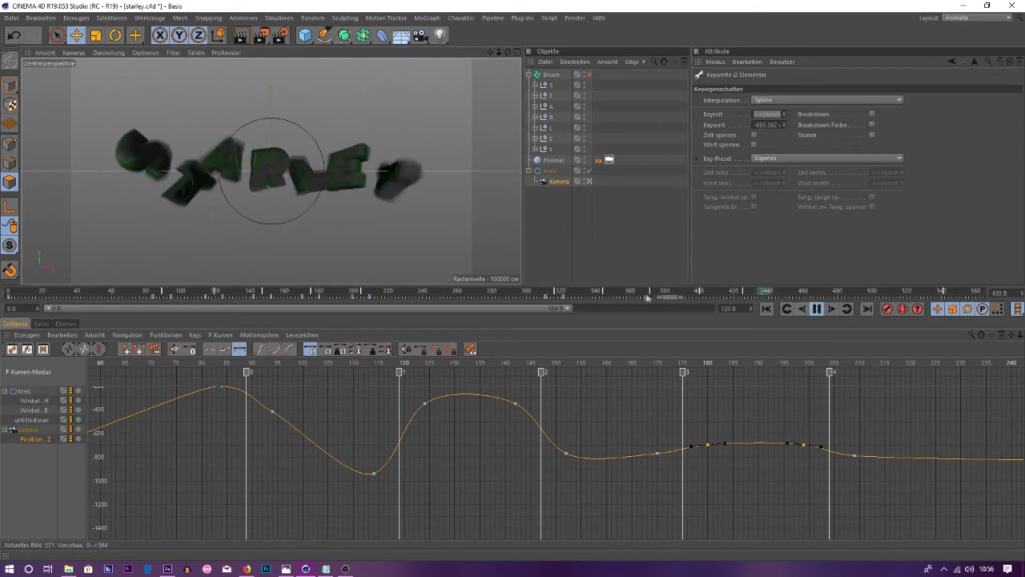
left_click(816, 310)
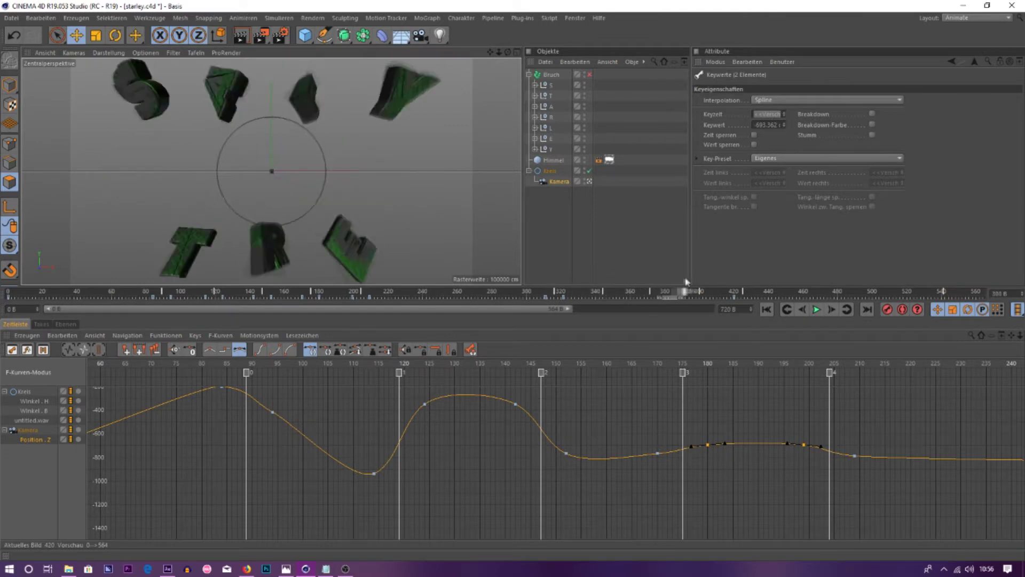
left_click(817, 309)
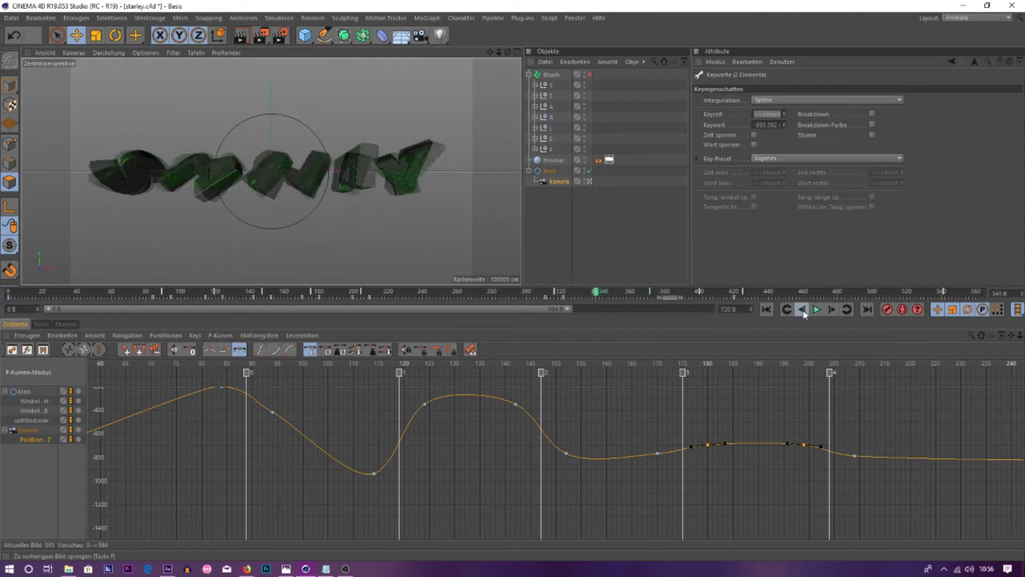
left_click_drag(499, 56, 867, 318)
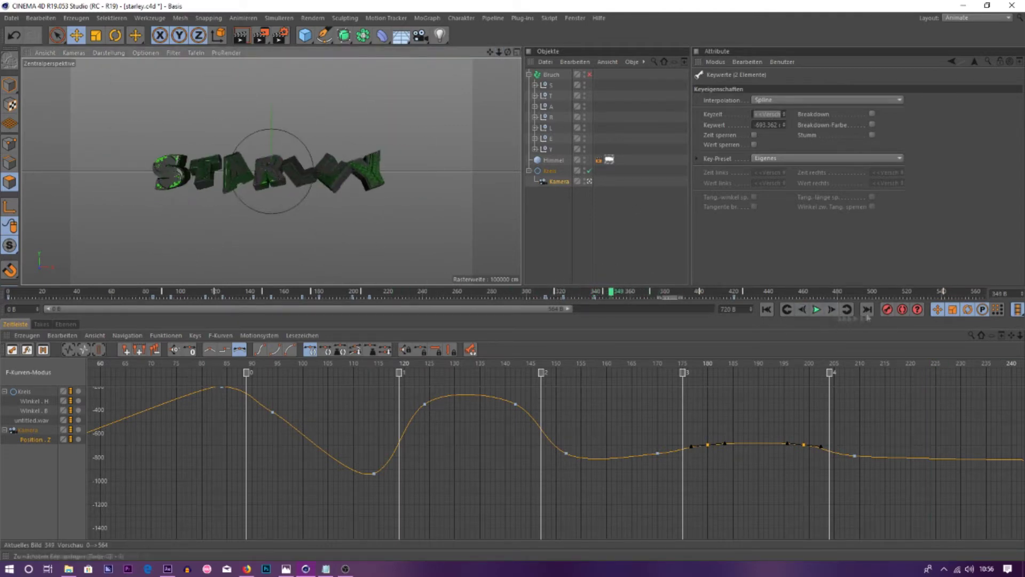
left_click(815, 310)
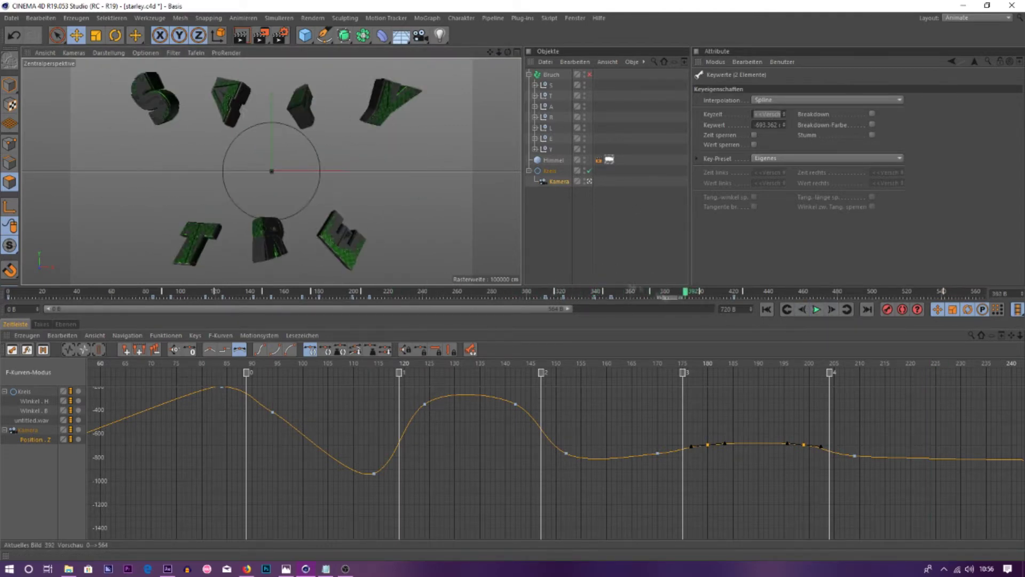
left_click(560, 184)
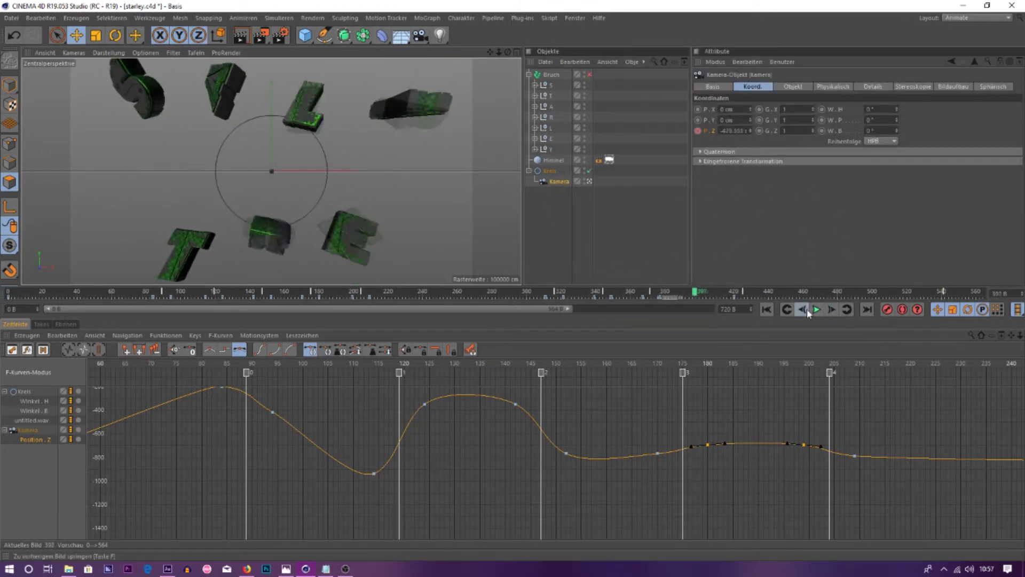
left_click_drag(649, 293, 692, 272)
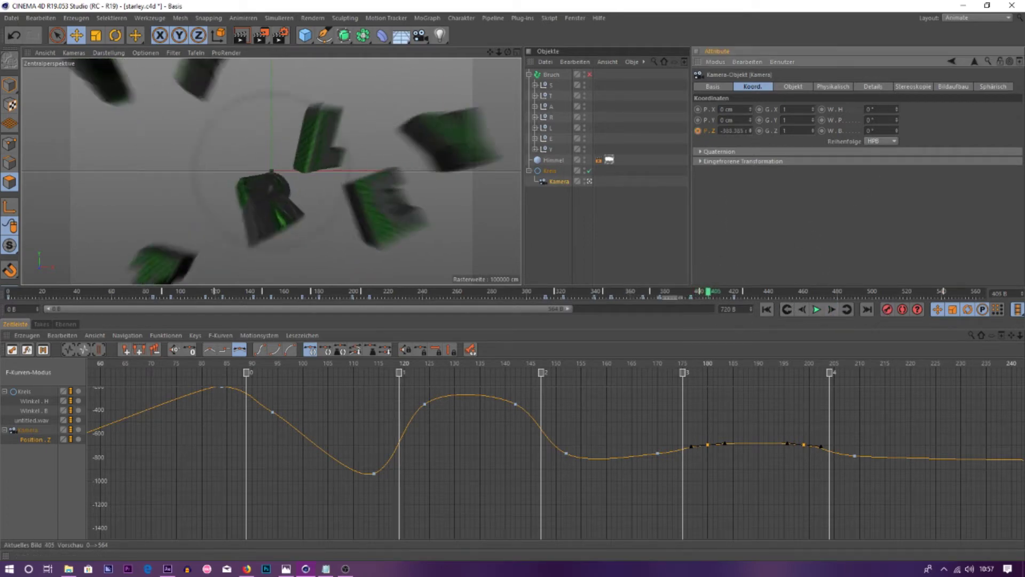
- Centre the Kamera on the letters with X position 0 cm at frame 430
left_click(816, 310)
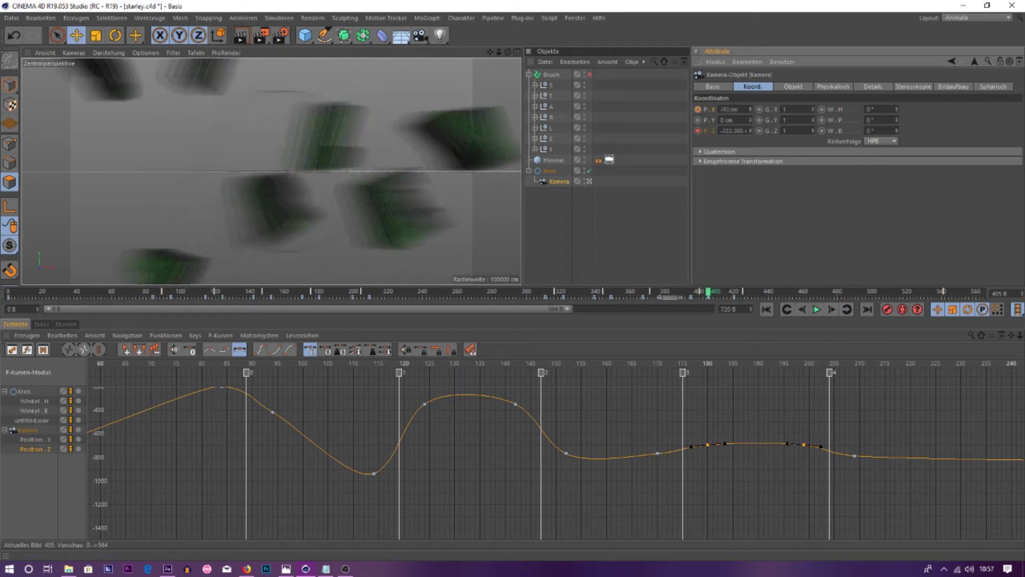
left_click(817, 310)
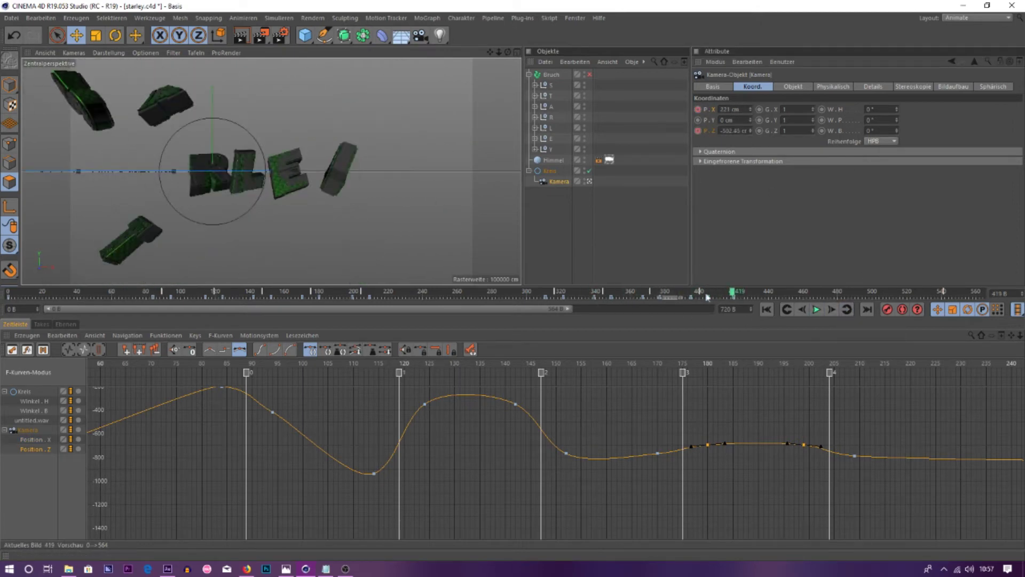
left_click(789, 312)
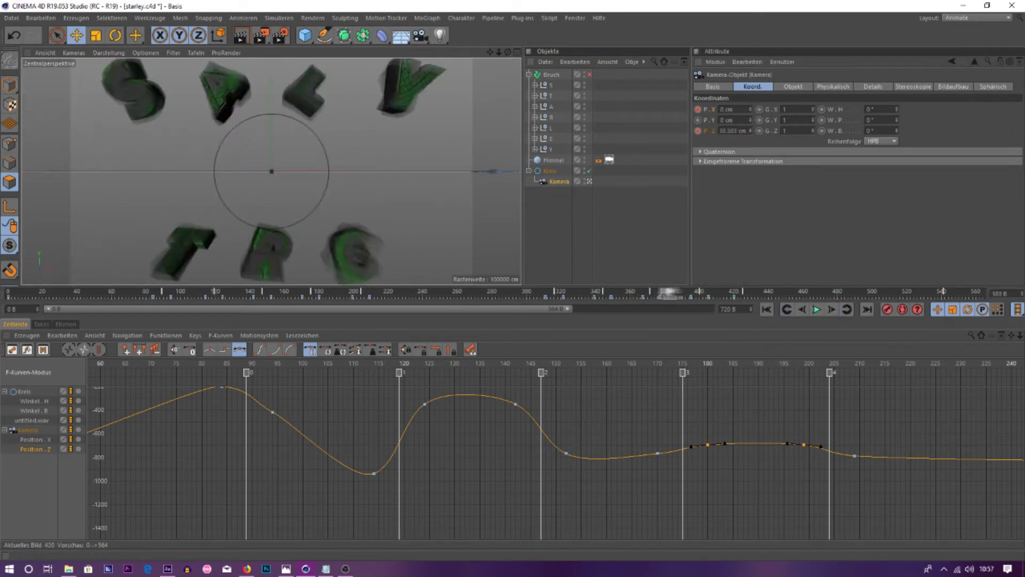
left_click_drag(735, 291, 752, 291)
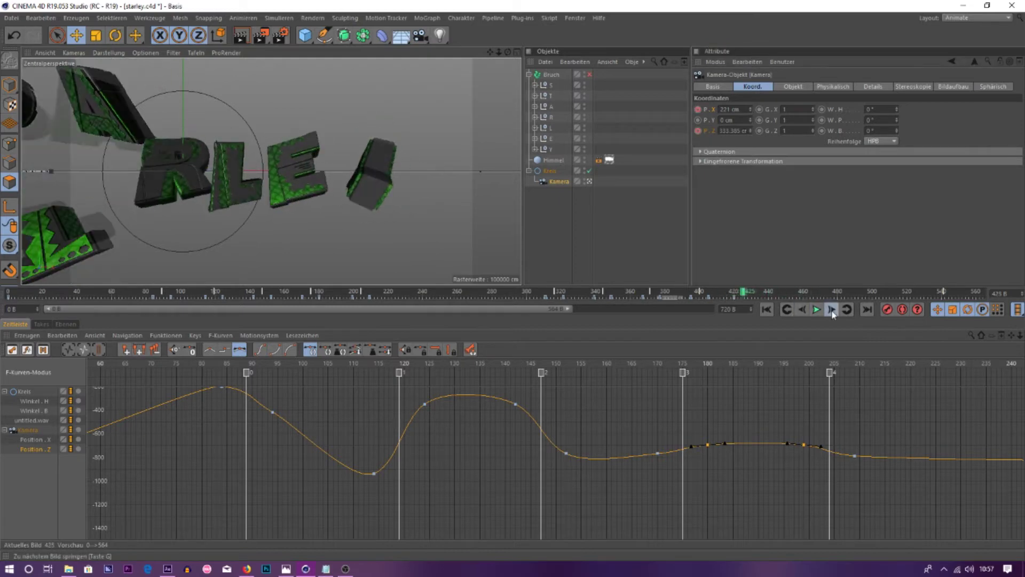
type("0")
key("Return")
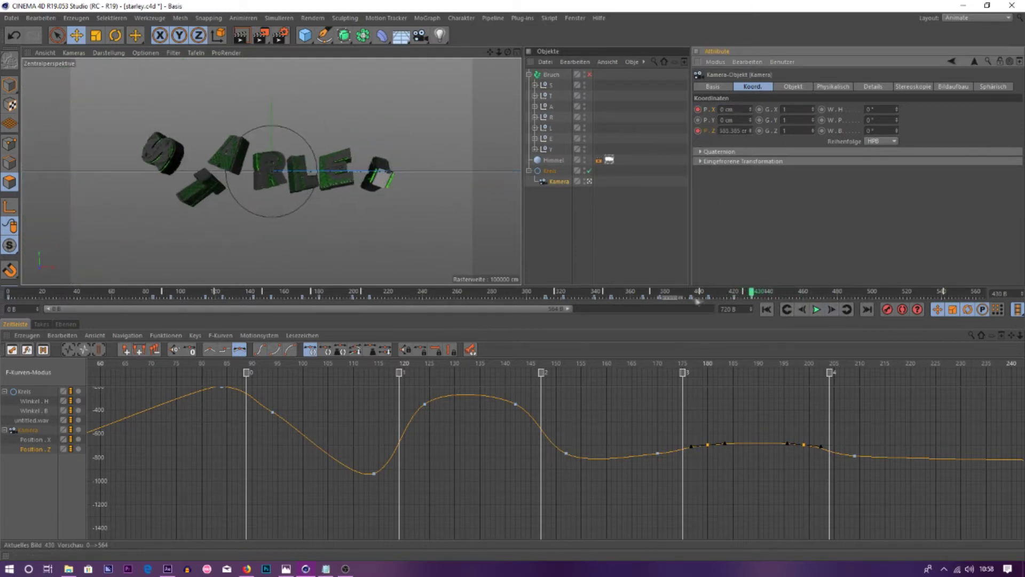
- Pull the Kamera back to Z -583.385 at frame 420 and check the move
left_click(818, 311)
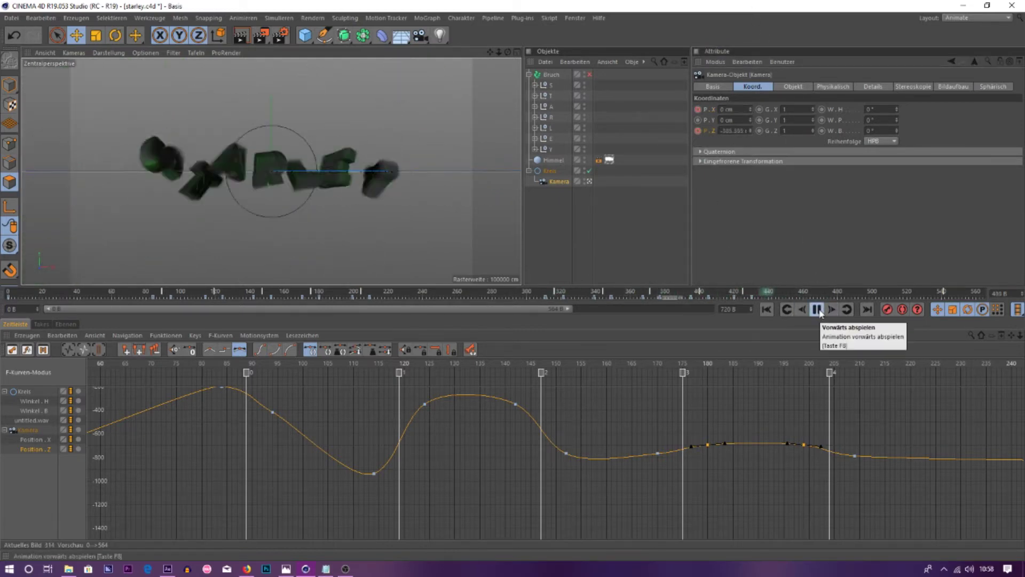
left_click(732, 109)
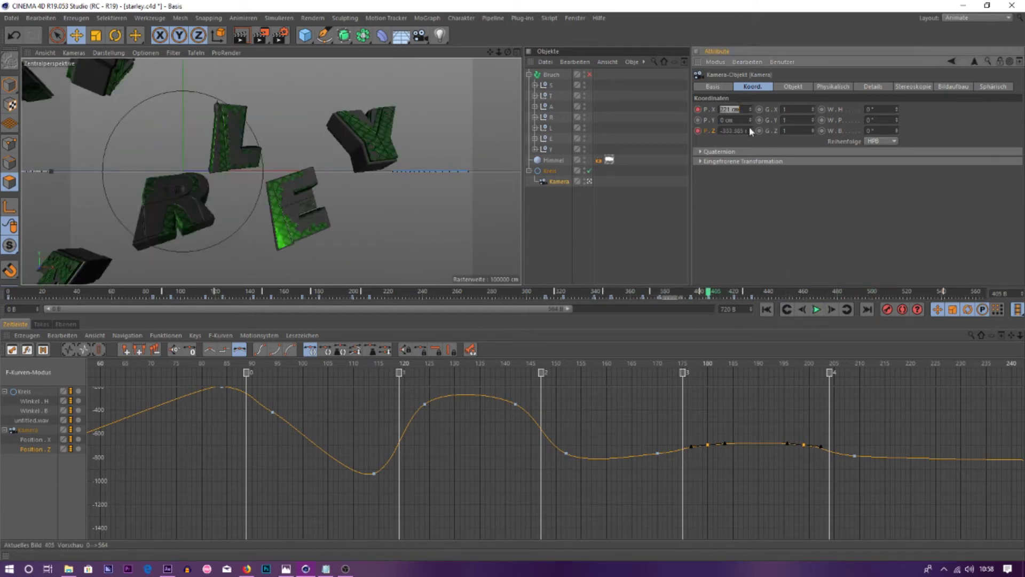
left_click(742, 161)
left_click(847, 310)
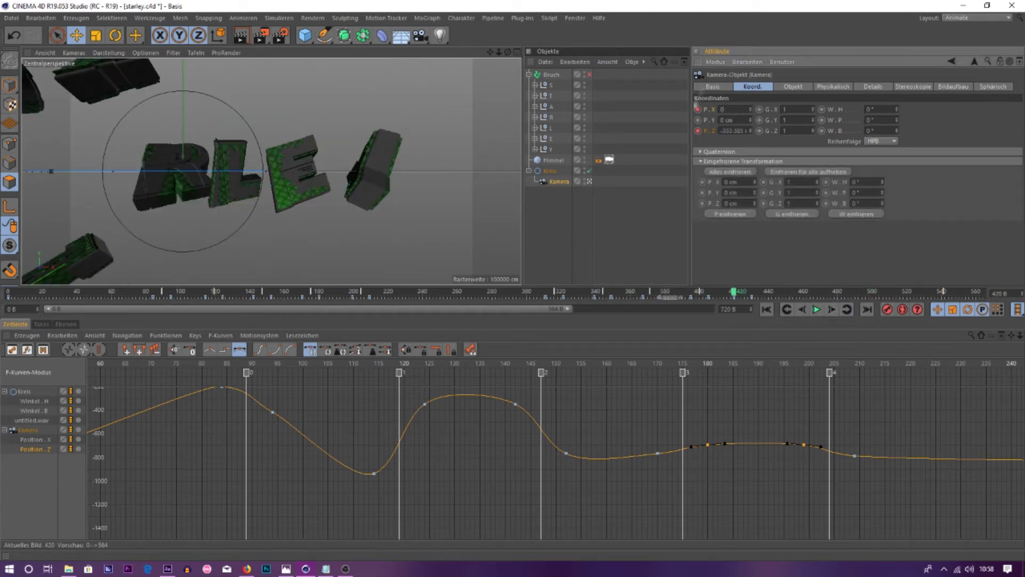
left_click(701, 160)
left_click_drag(733, 291, 521, 291)
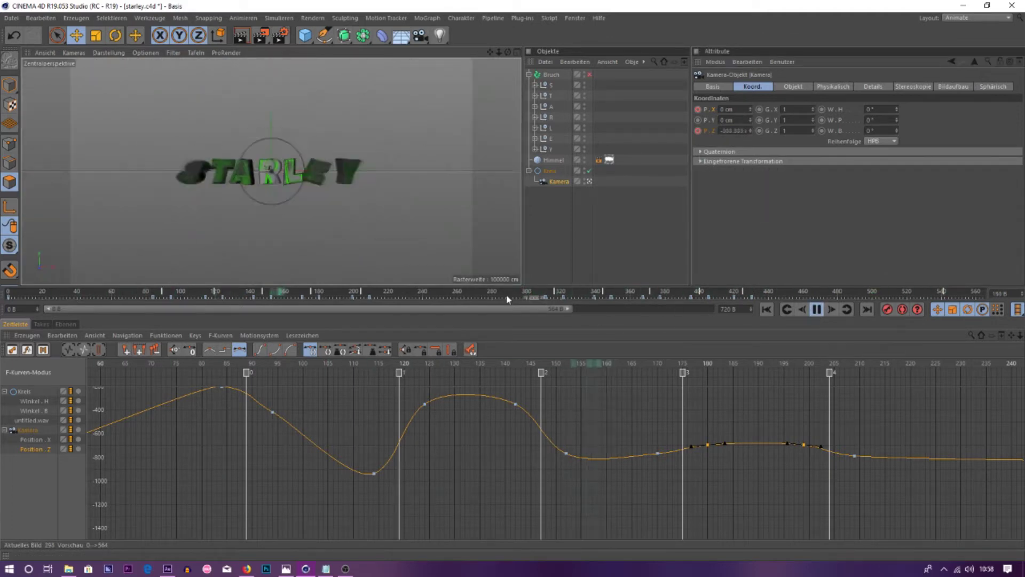
left_click(846, 310)
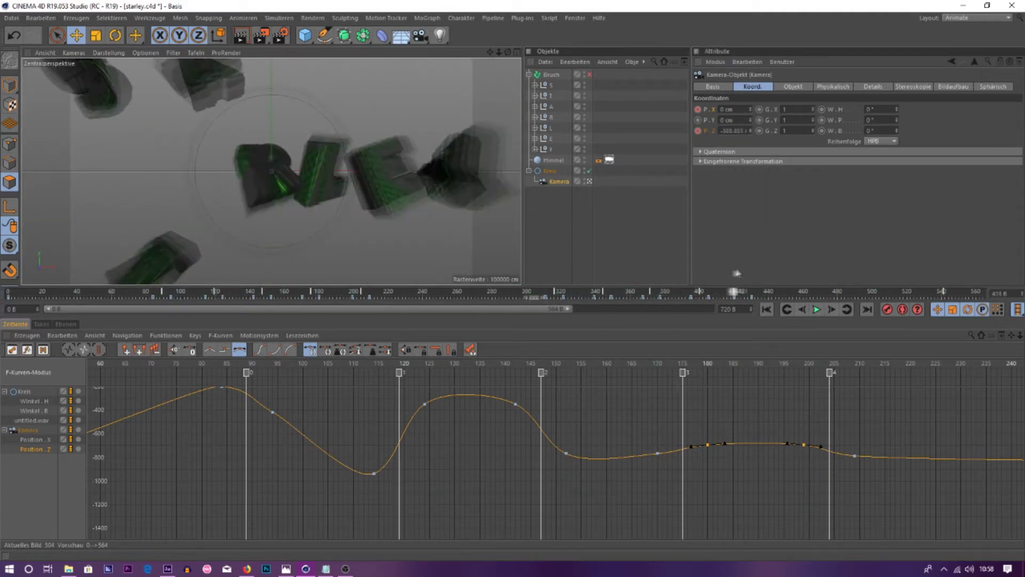
left_click_drag(750, 131, 750, 160)
mouse_move(734, 291)
left_mouse_down()
mouse_move(664, 291)
mouse_move(736, 291)
left_mouse_up()
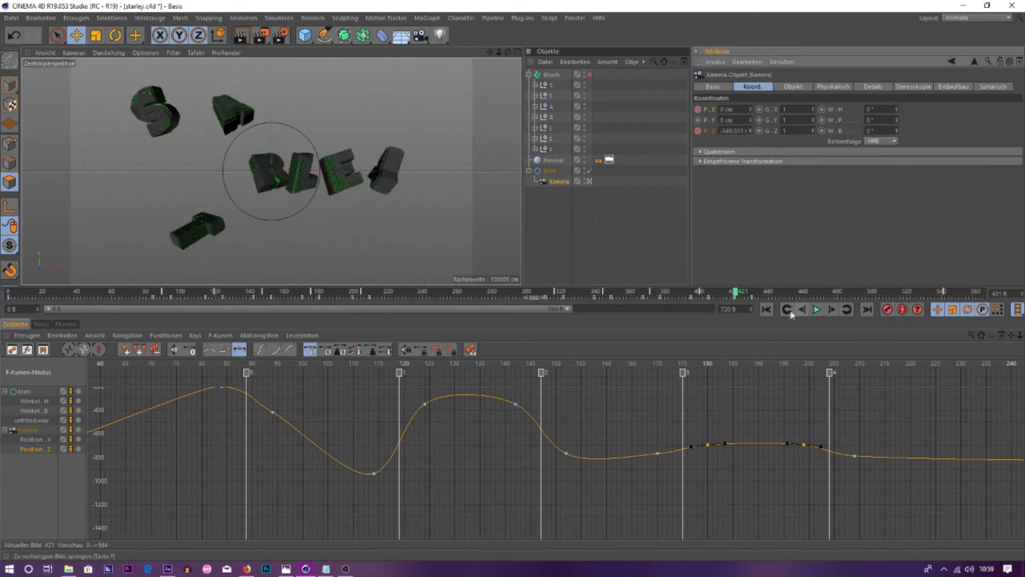
left_click(766, 291)
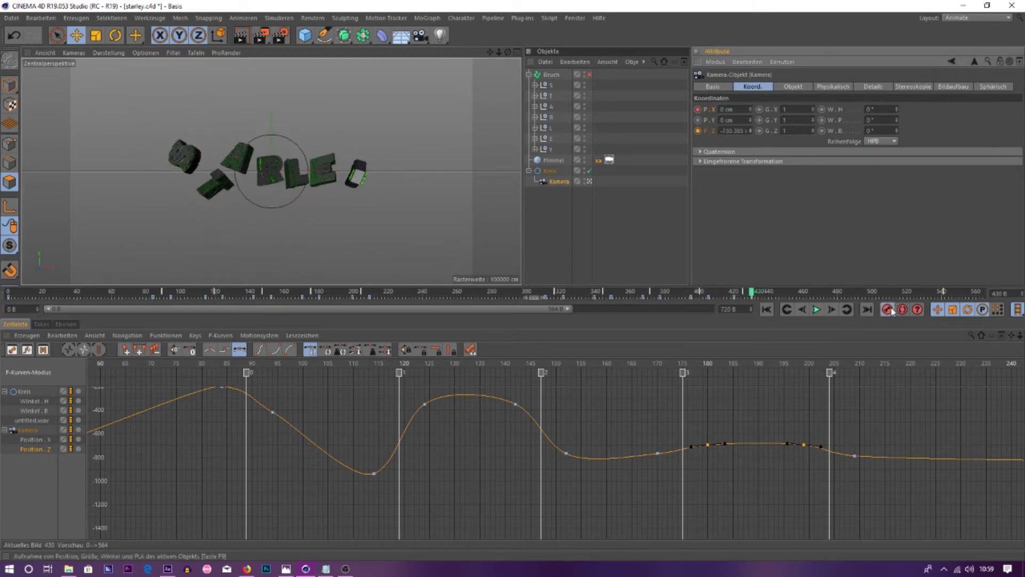
- Push the Kamera forward through STARLEY with a Position.Z key near frame 546
left_click_drag(854, 364, 792, 365)
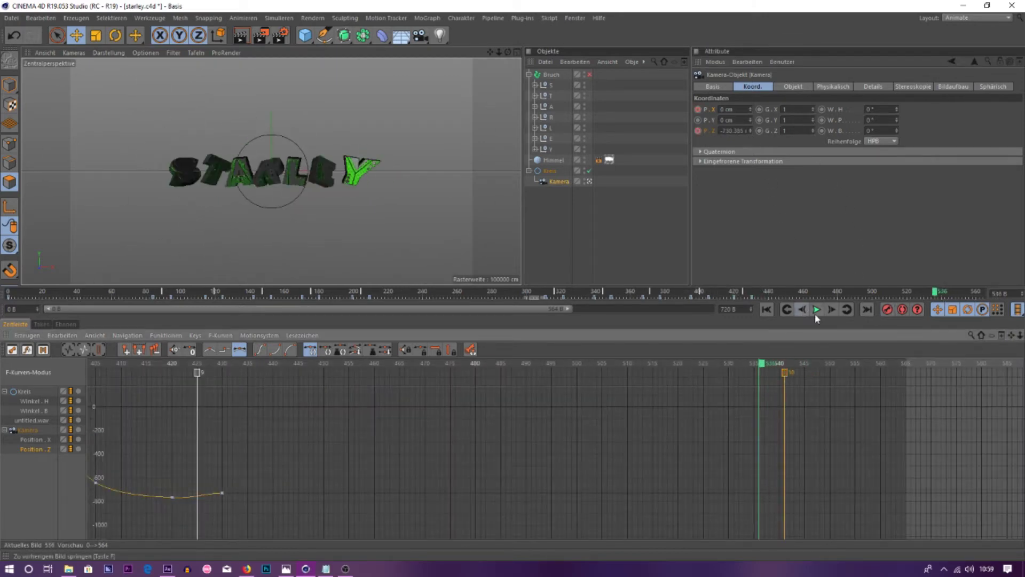
left_click_drag(497, 53, 539, 58)
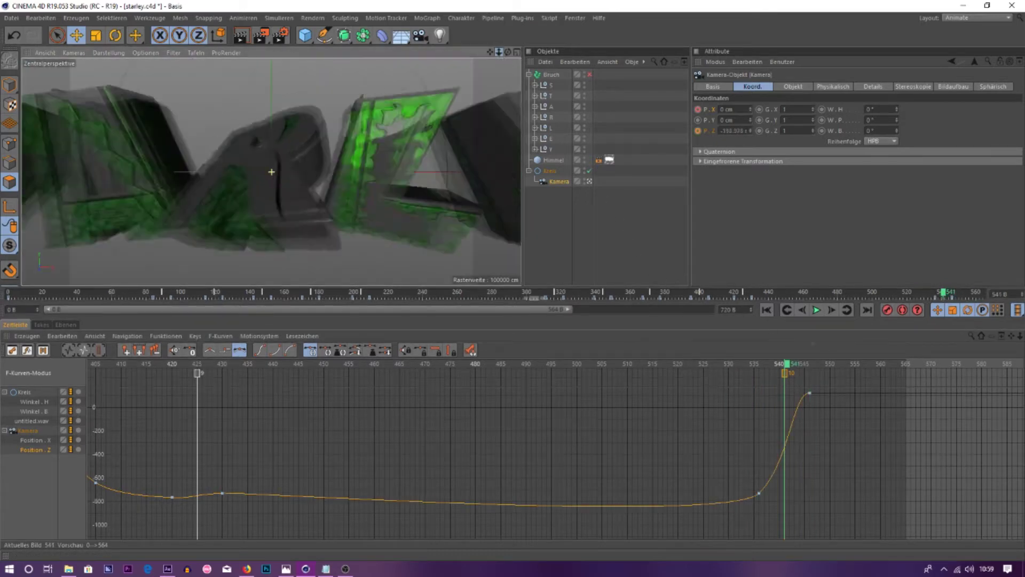
key("g")
key("g")
left_click(945, 295)
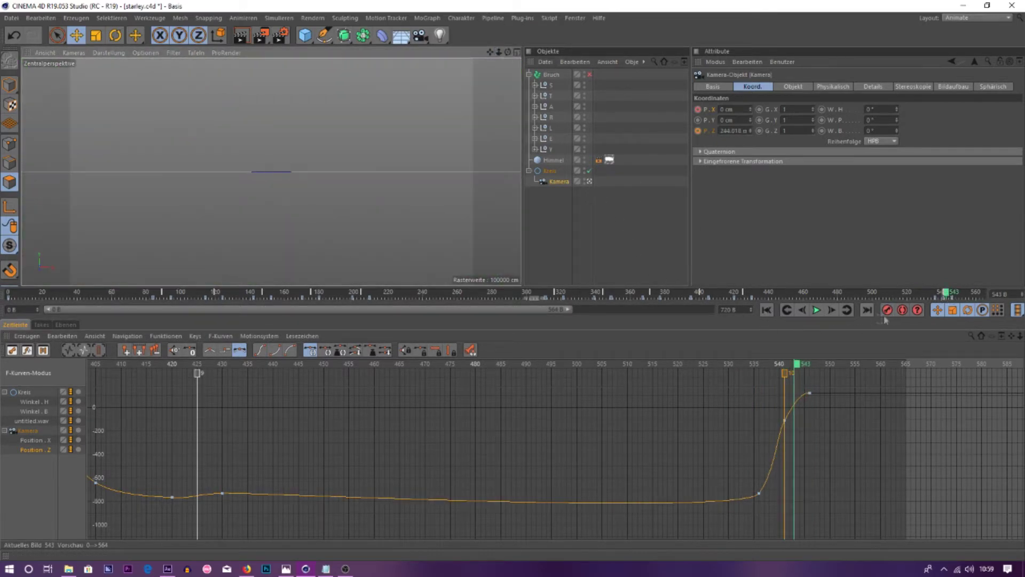
left_click(816, 309)
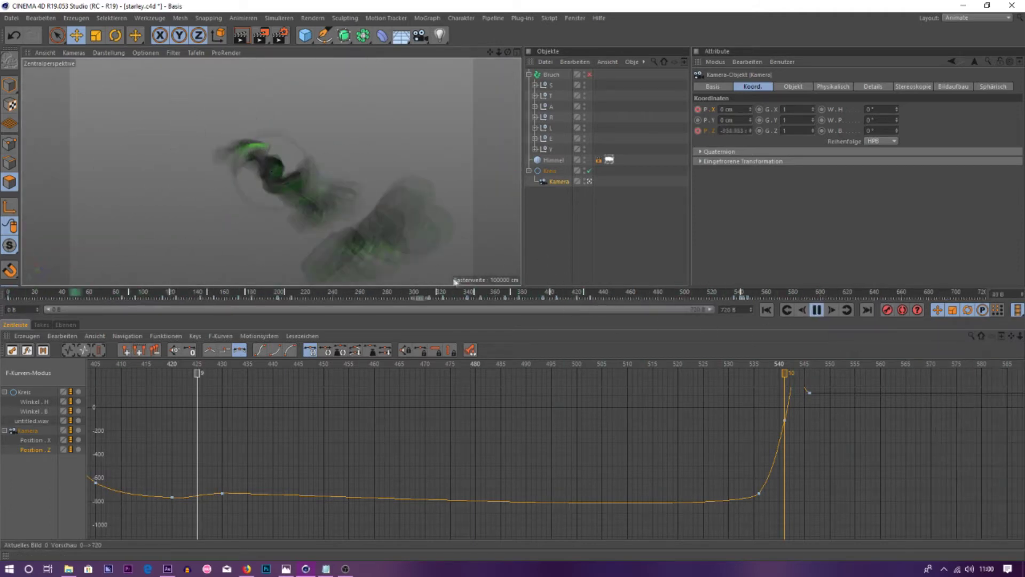
- Compare with the c4d.c4d scene's animation, then return to starley.c4d
left_click(250, 39)
left_click(575, 17)
left_click(588, 269)
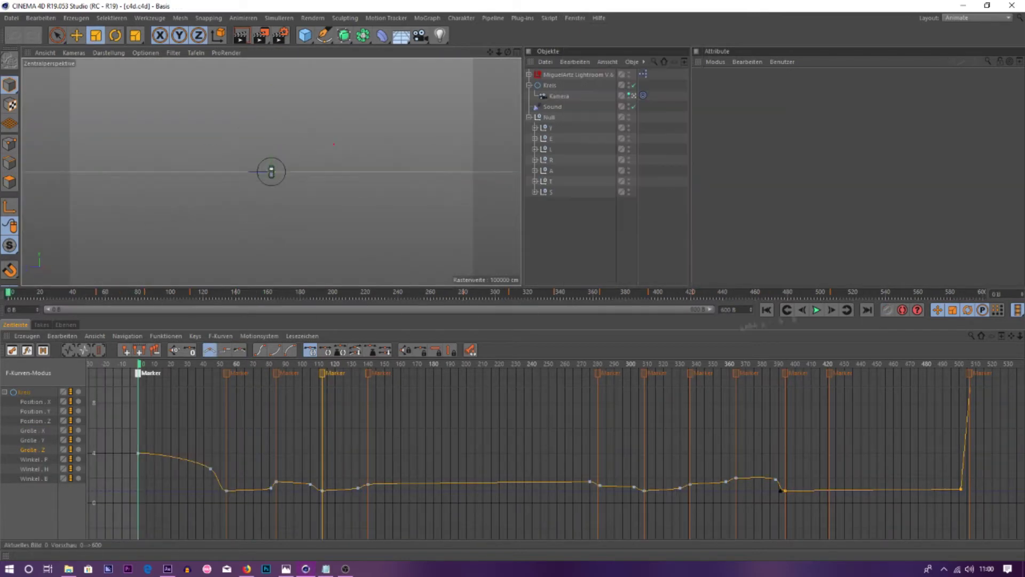
key("F8")
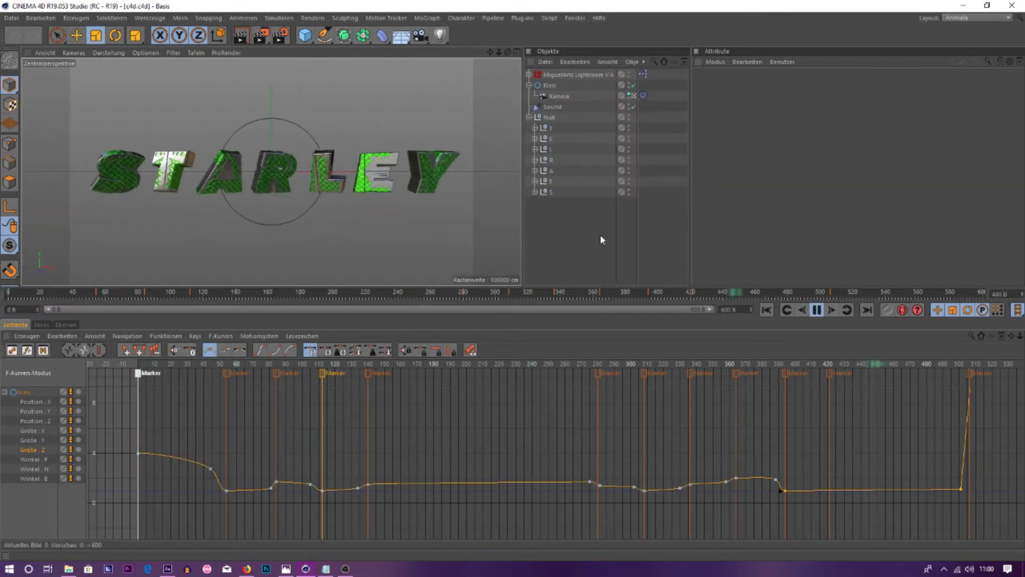
left_click(575, 18)
left_click(587, 260)
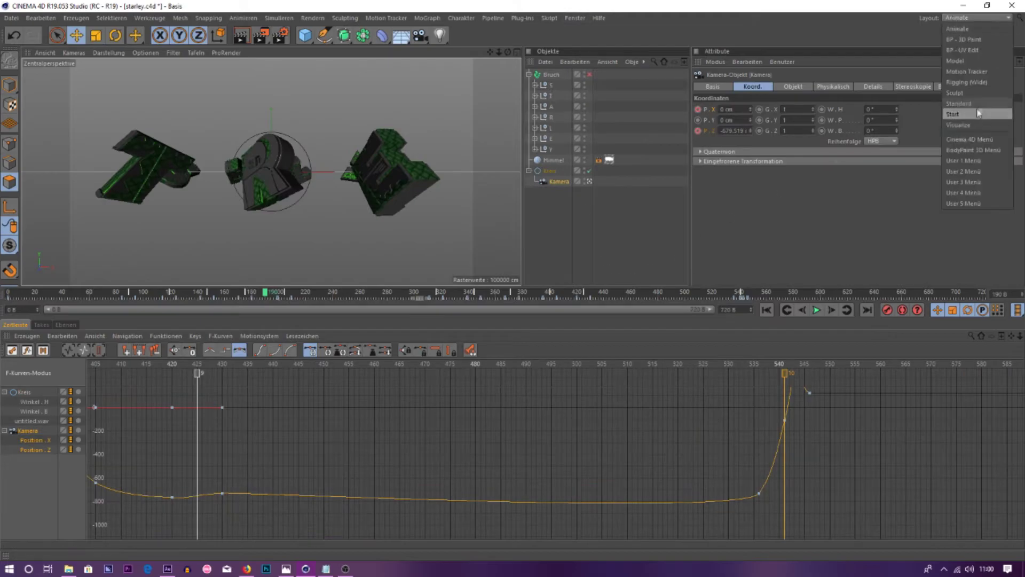
- Switch to the Standard layout, replay the ending where letters fly apart, and render the view
left_click(977, 103)
left_click(470, 477)
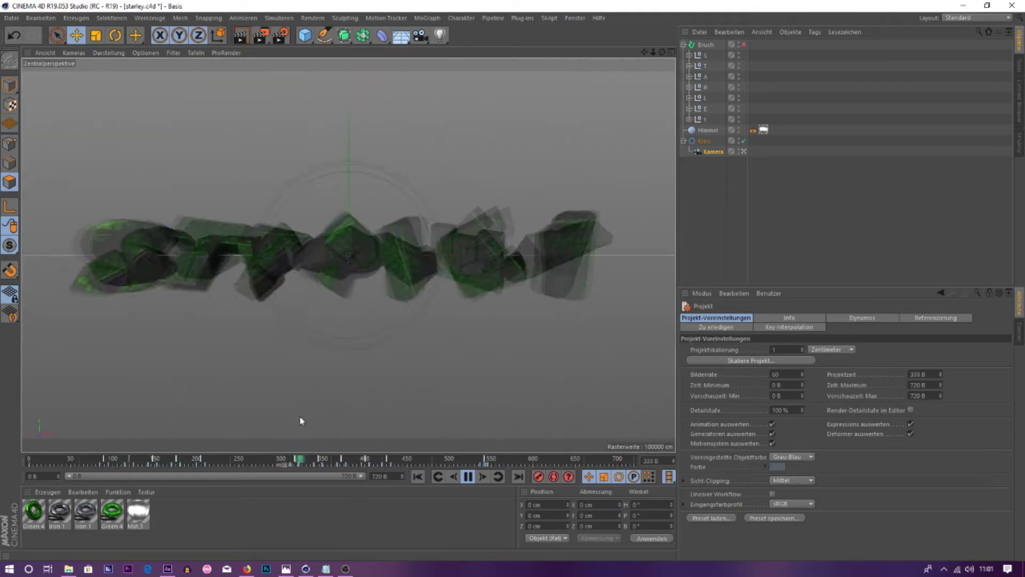
left_click(469, 478)
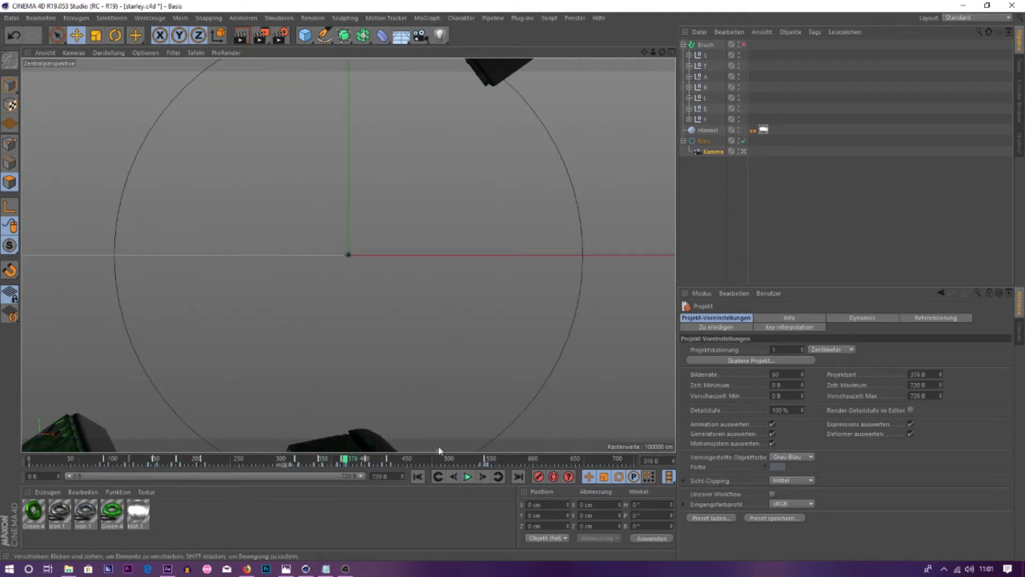
left_click_drag(439, 459, 508, 415)
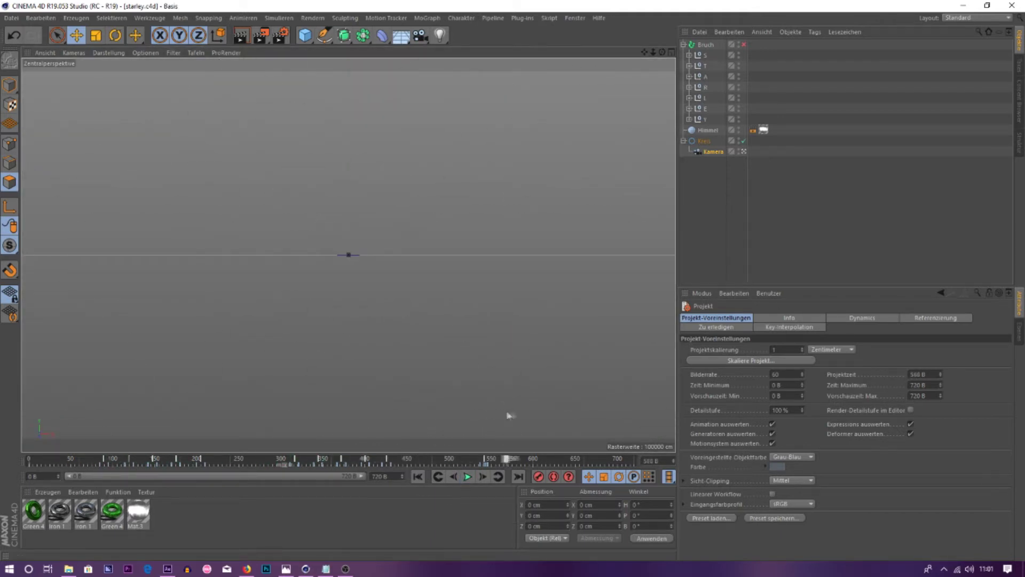
left_click(468, 476)
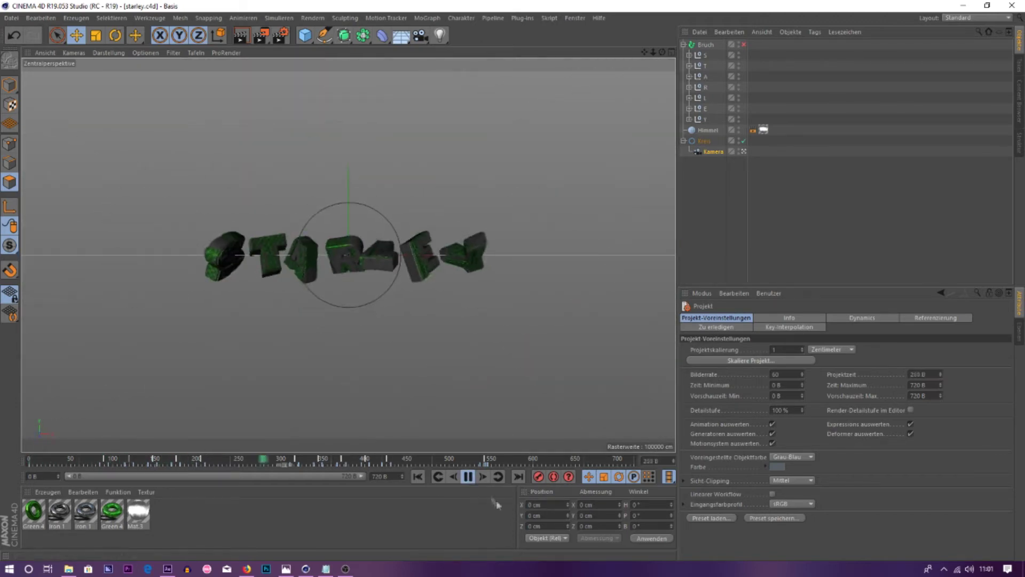
key("ctrl+r")
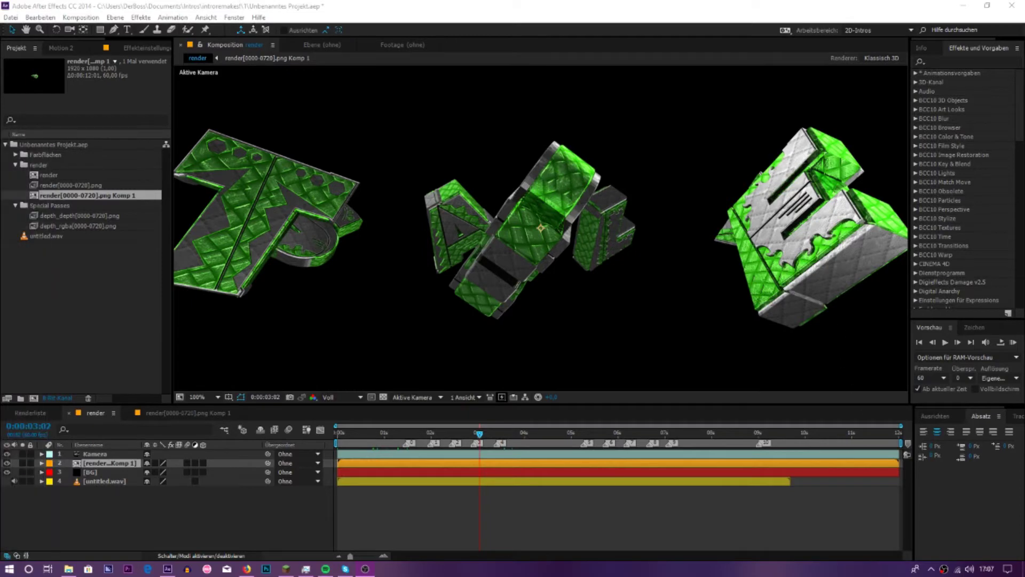
key("Home")
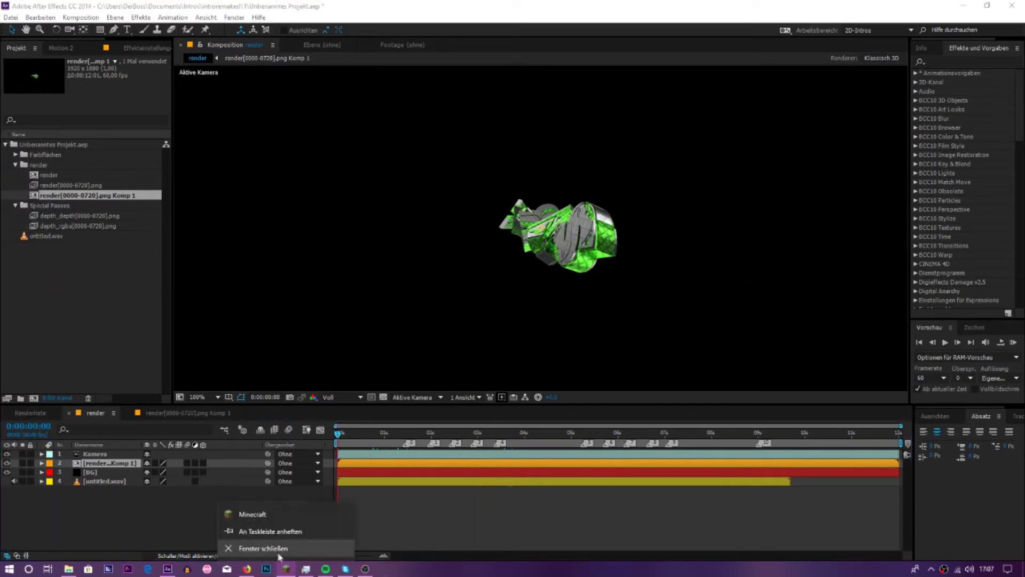
left_click(263, 548)
right_click(286, 569)
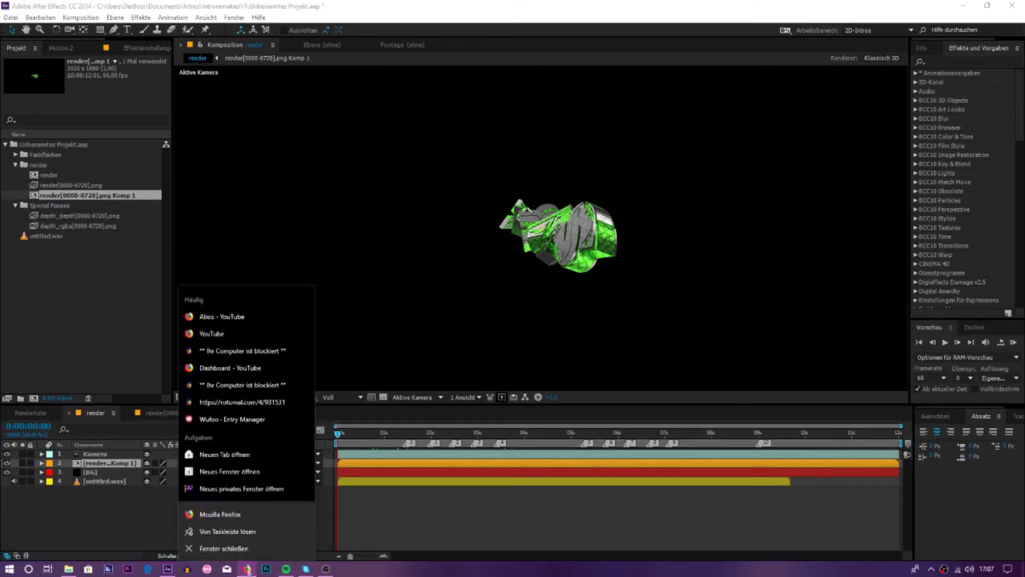
left_click(256, 549)
left_click(1013, 342)
left_click(1004, 378)
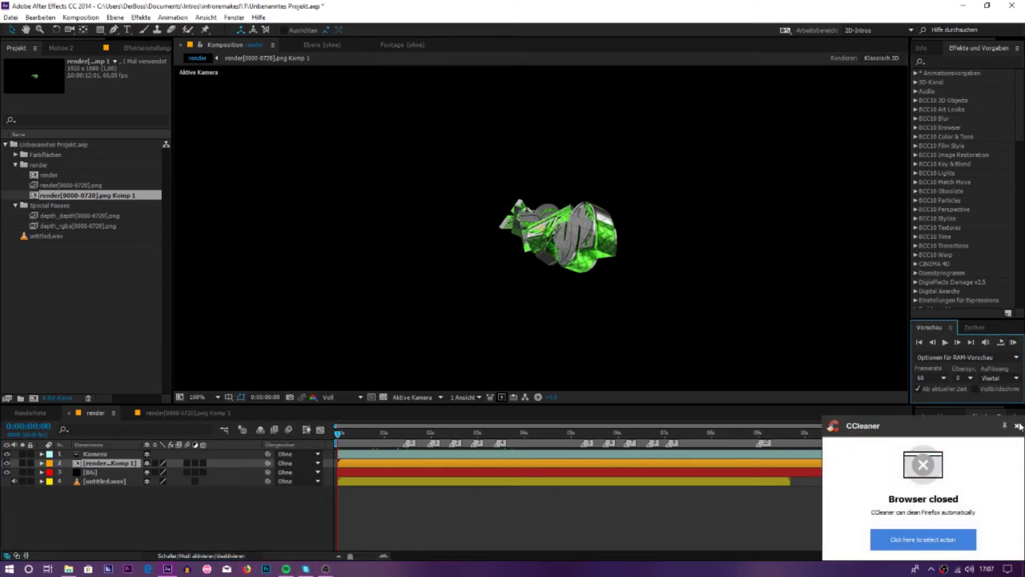
left_click(1018, 426)
left_click(1014, 342)
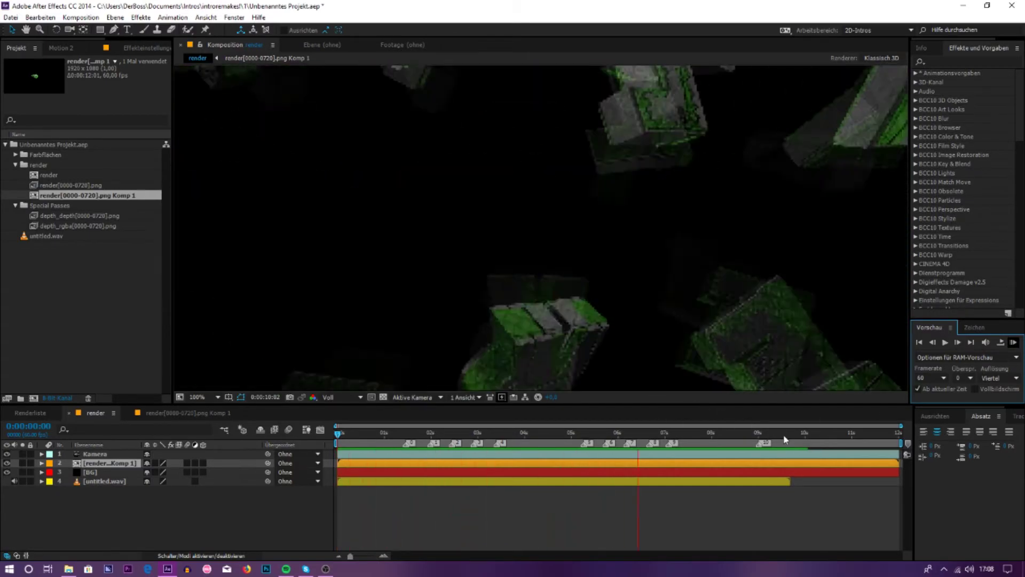
left_click(786, 436)
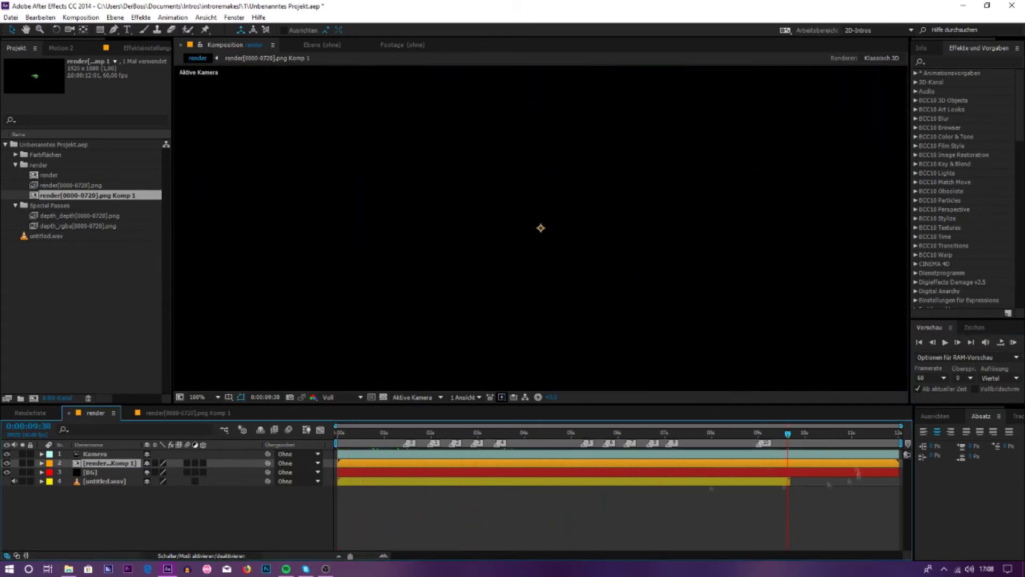
key("KP_0")
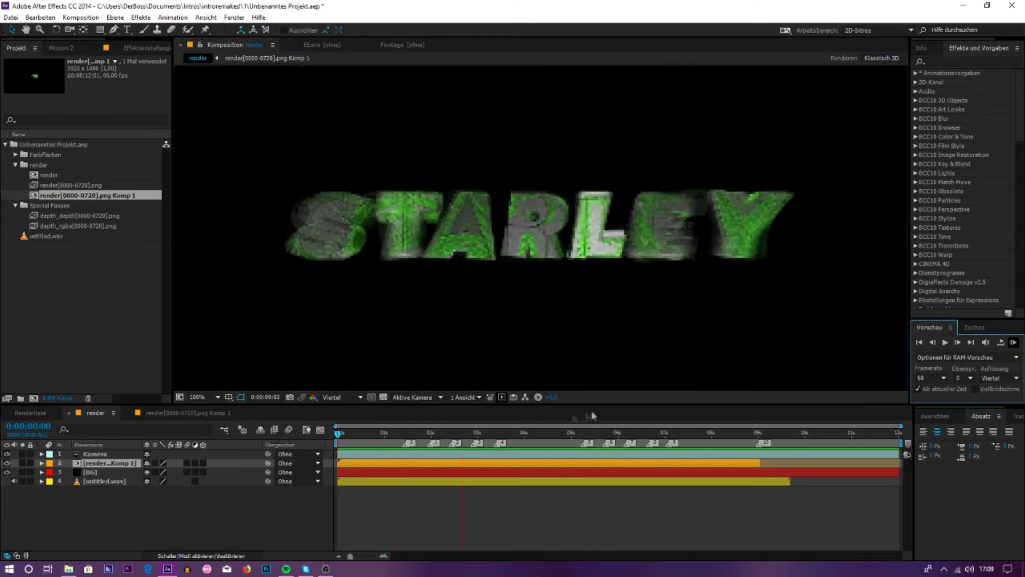
key("equal")
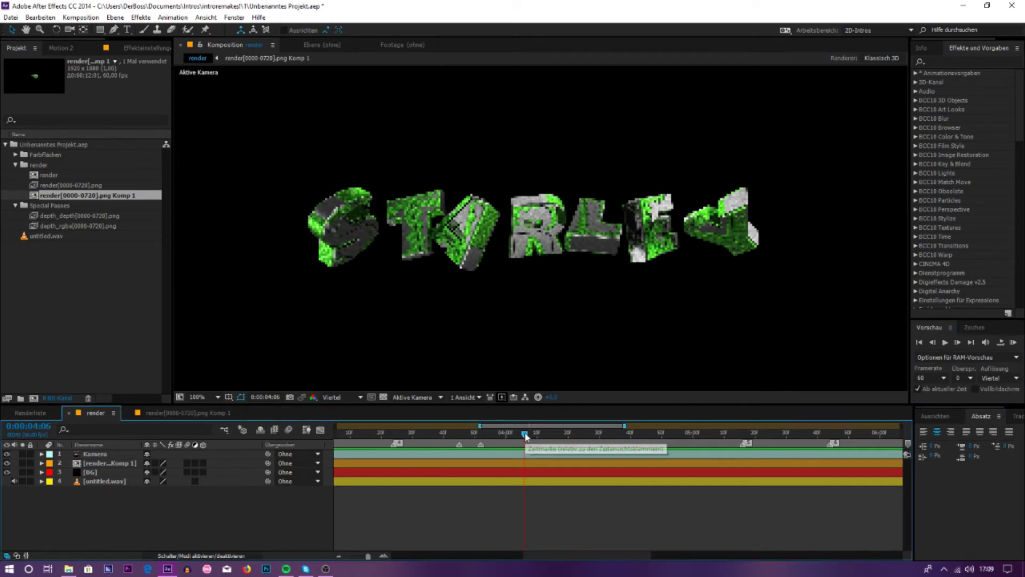
left_click(1014, 342)
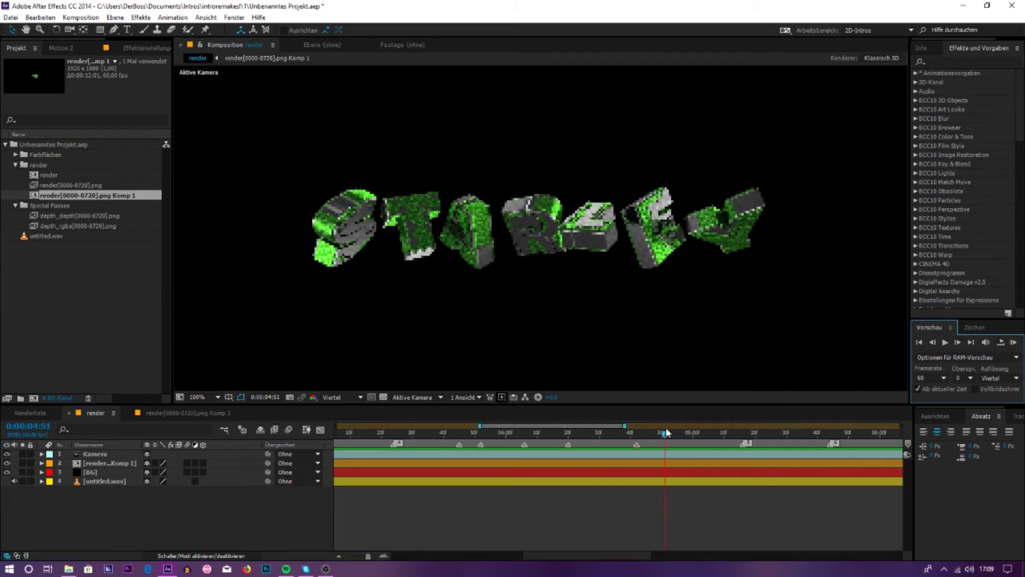
left_click(688, 433)
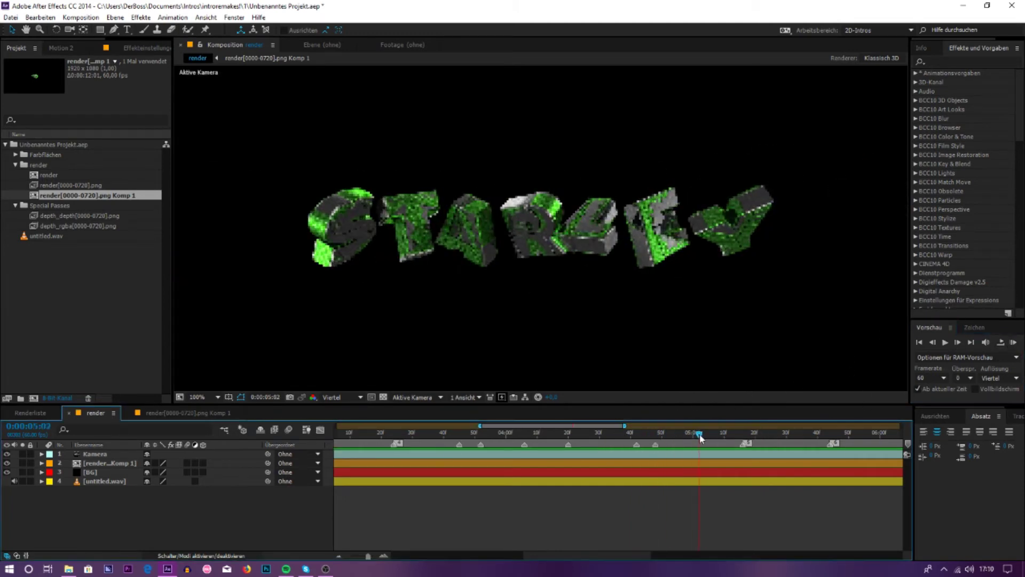
key("KP_0")
key("KP_0")
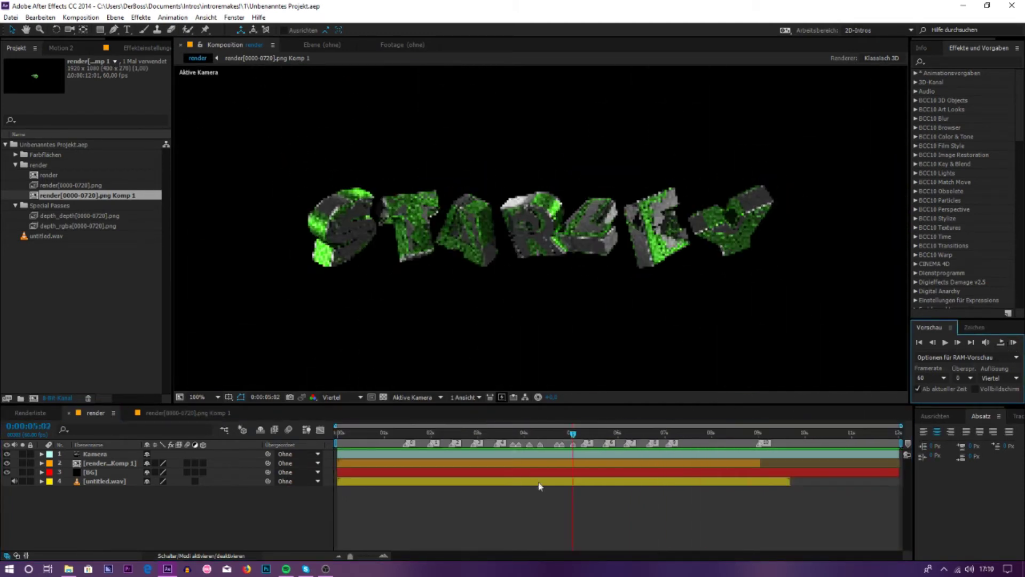
- Add an adjustment layer named transform and apply the Transform effect to it
key("ctrl+alt+y")
key("Return")
type("transform")
left_click(940, 62)
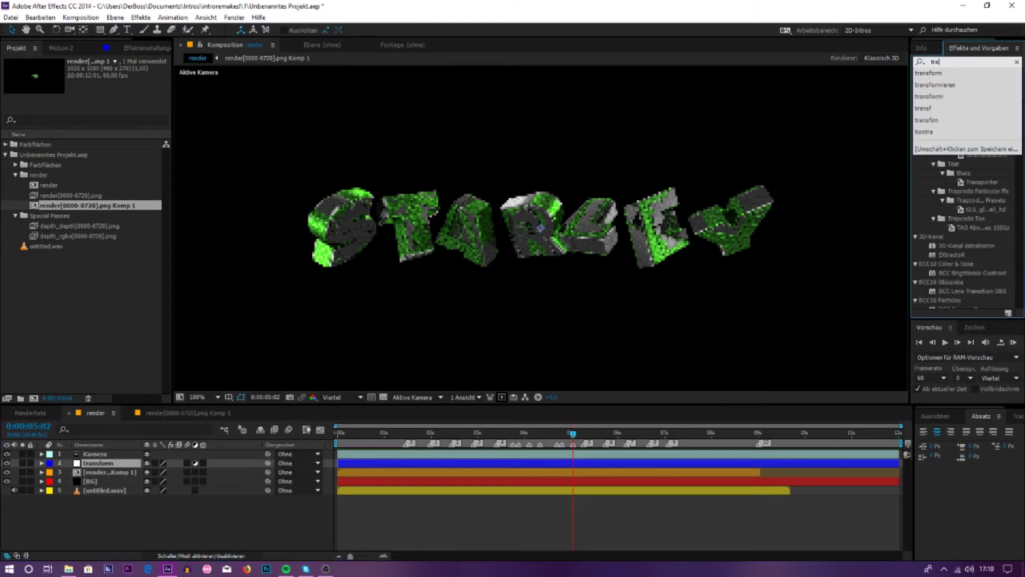
type("transform")
double_click(959, 118)
- From the composition start, set a Scale keyframe at 155
key("Home")
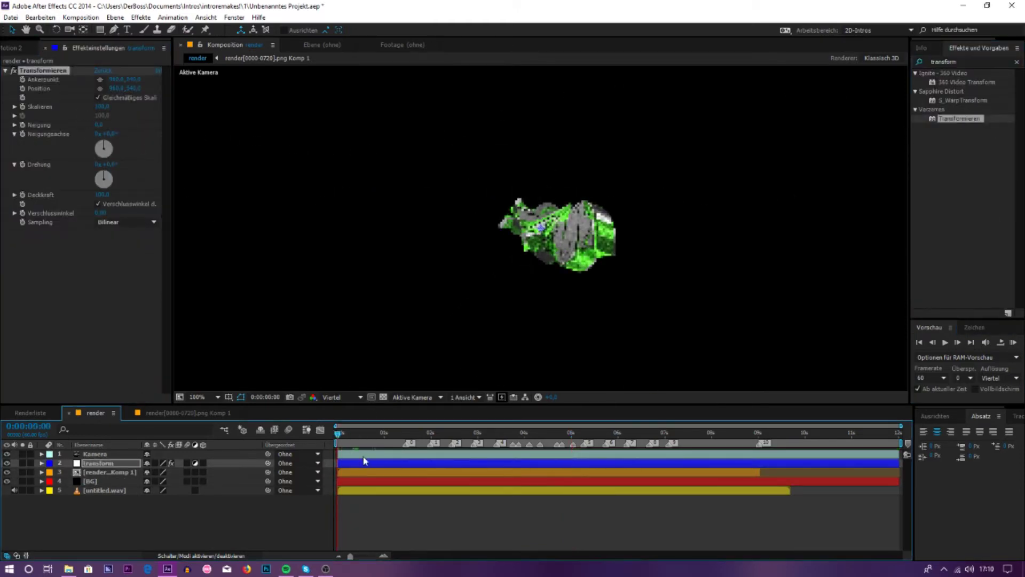
key("KP_0")
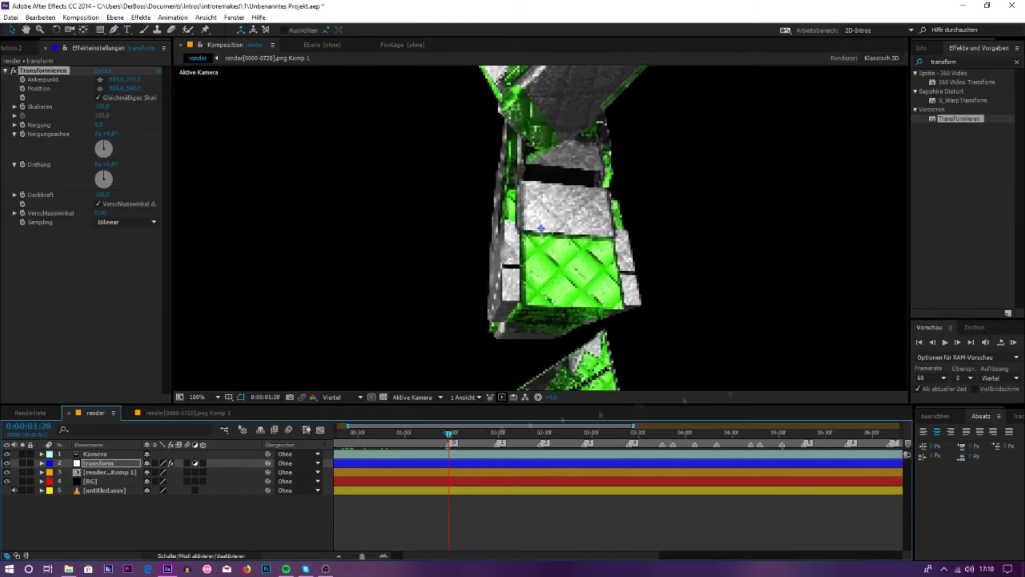
scroll(278, 341, "down", 2)
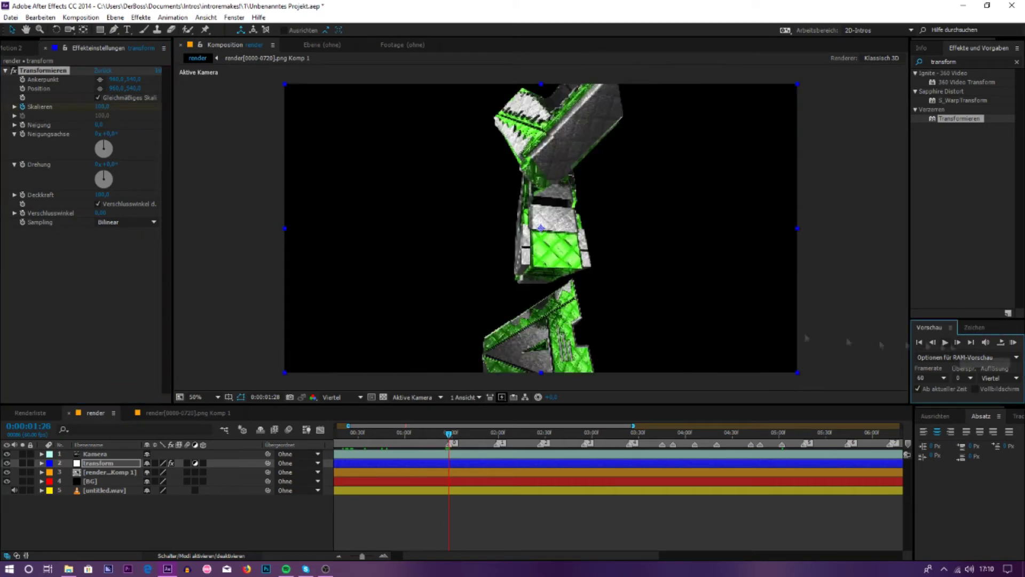
type("155")
key("Return")
key("u")
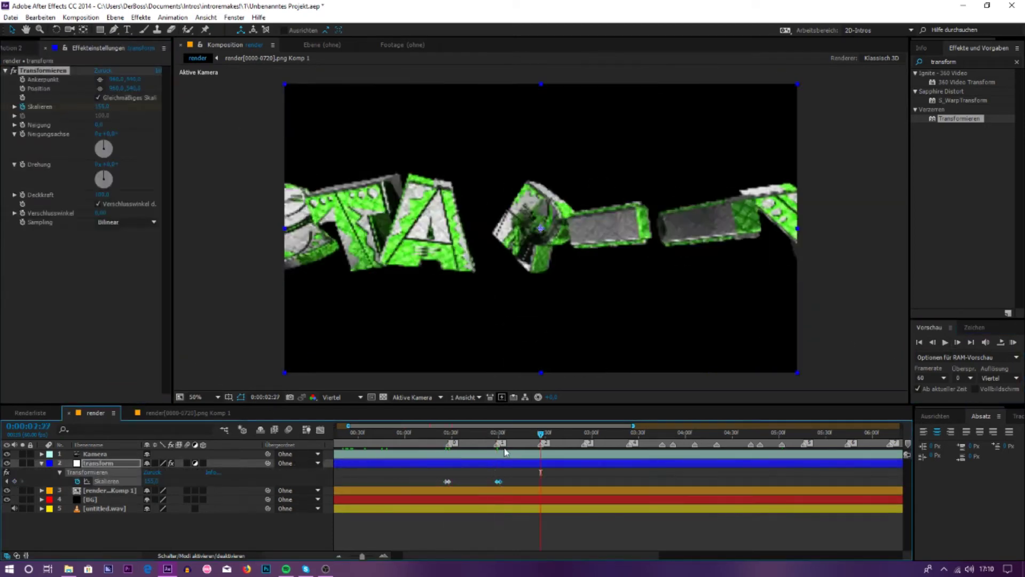
scroll(506, 452, "up", 2)
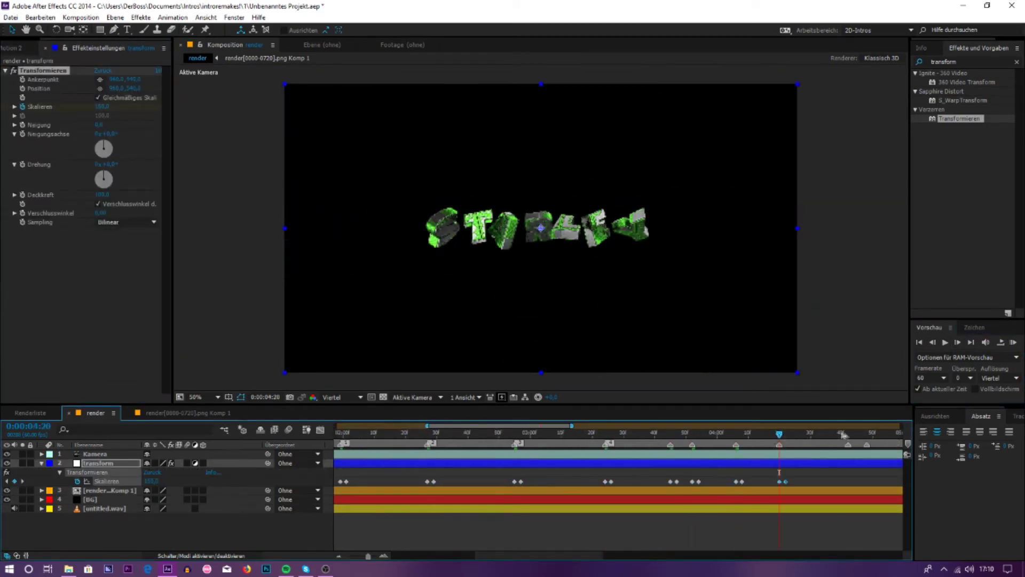
- Paste Scale keyframes on the beats across the composition and view them as curves
key("ctrl+v")
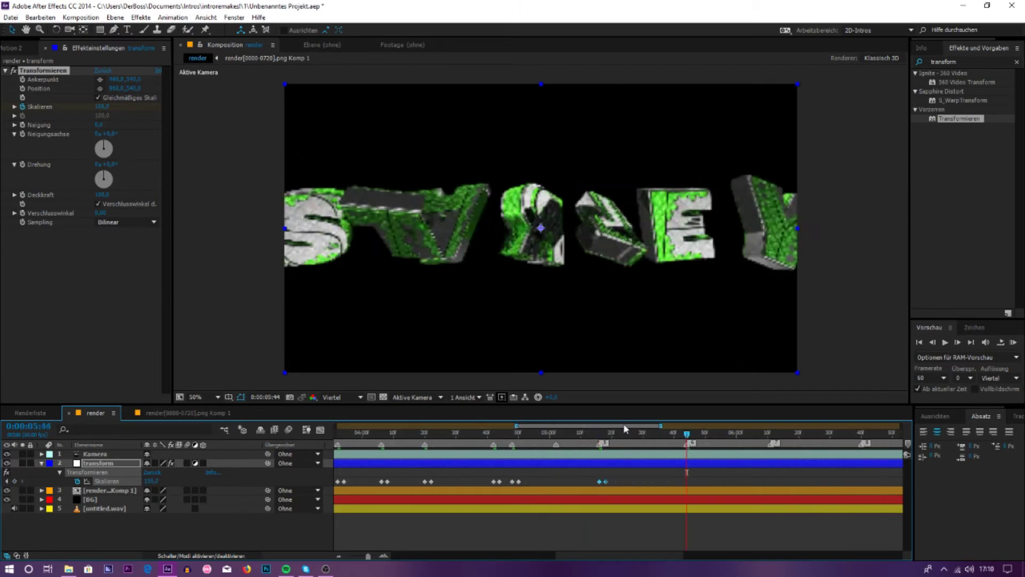
scroll(587, 460, "down", 2)
scroll(713, 483, "down", 2)
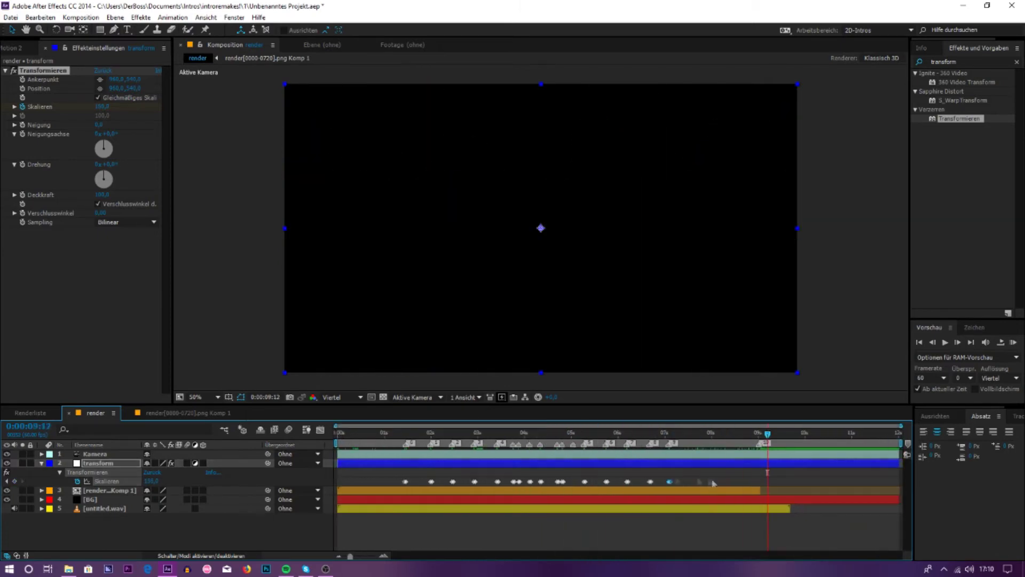
scroll(412, 483, "up", 3)
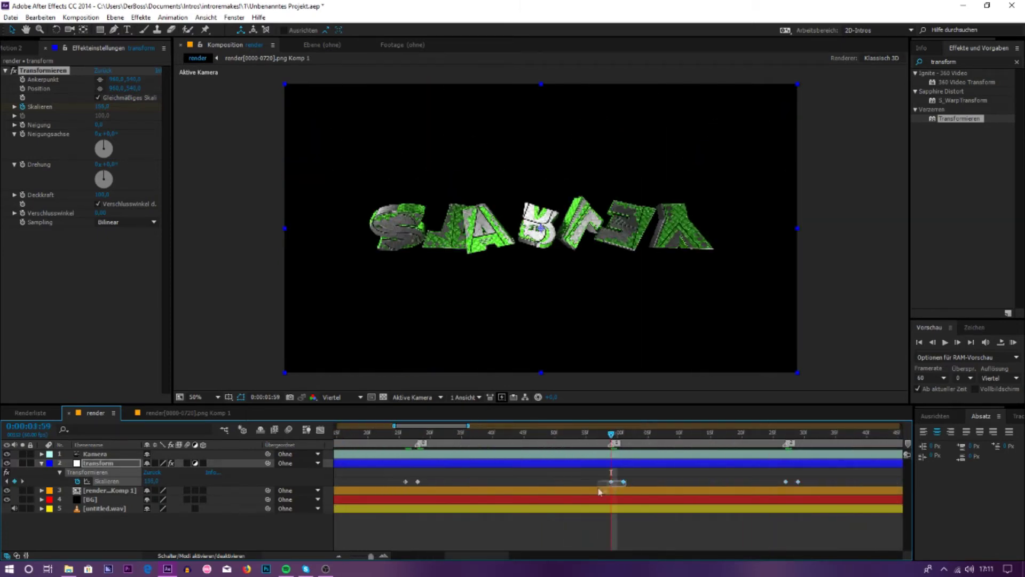
scroll(428, 485, "up", 2)
scroll(429, 486, "down", 3)
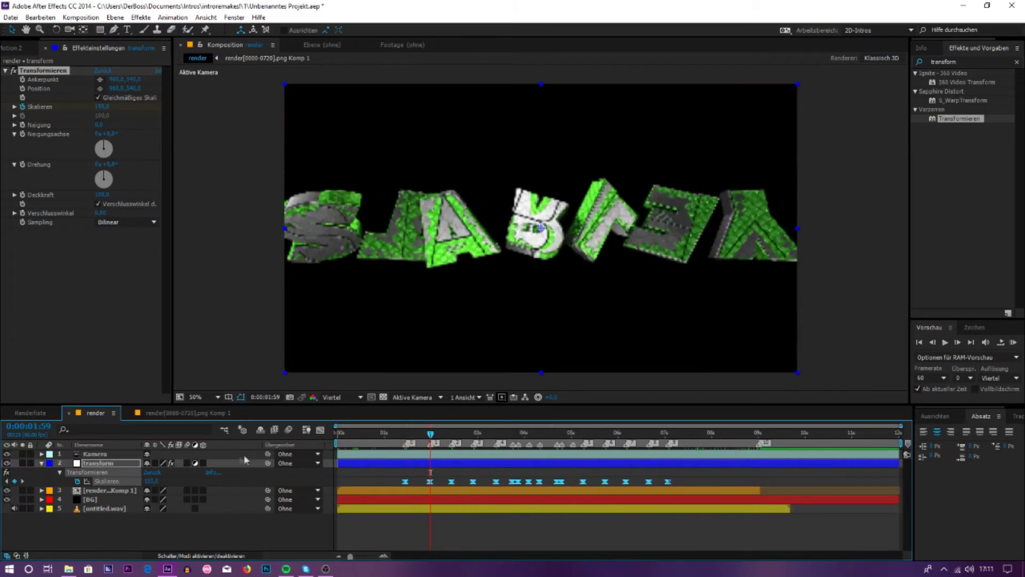
left_click(321, 430)
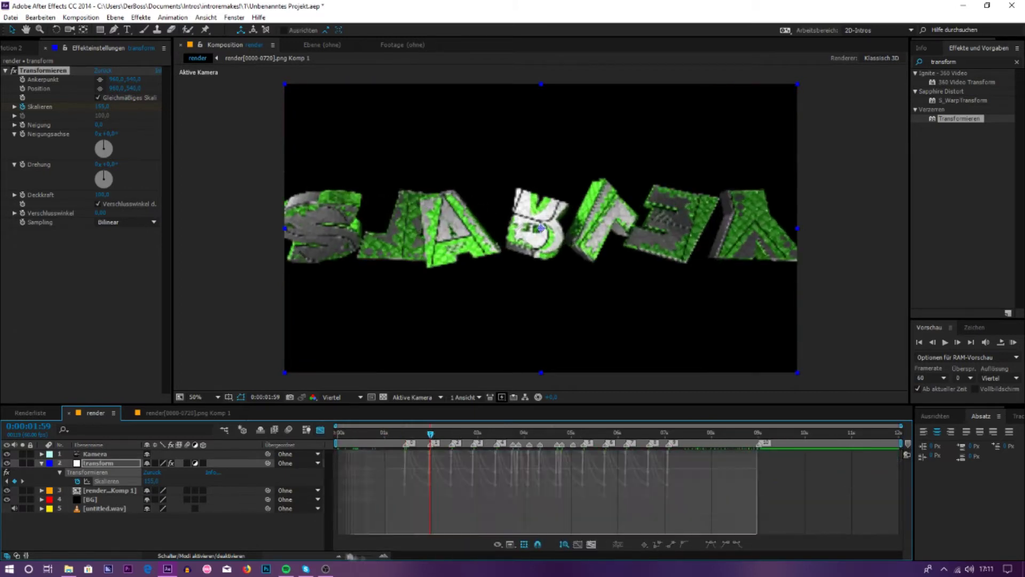
- Reshape the Scale curves into spikes, undoing a bad edit
scroll(534, 481, "up", 3)
left_click_drag(513, 434, 844, 464)
mouse_move(545, 432)
left_mouse_down()
mouse_move(791, 439)
mouse_move(819, 510)
left_mouse_up()
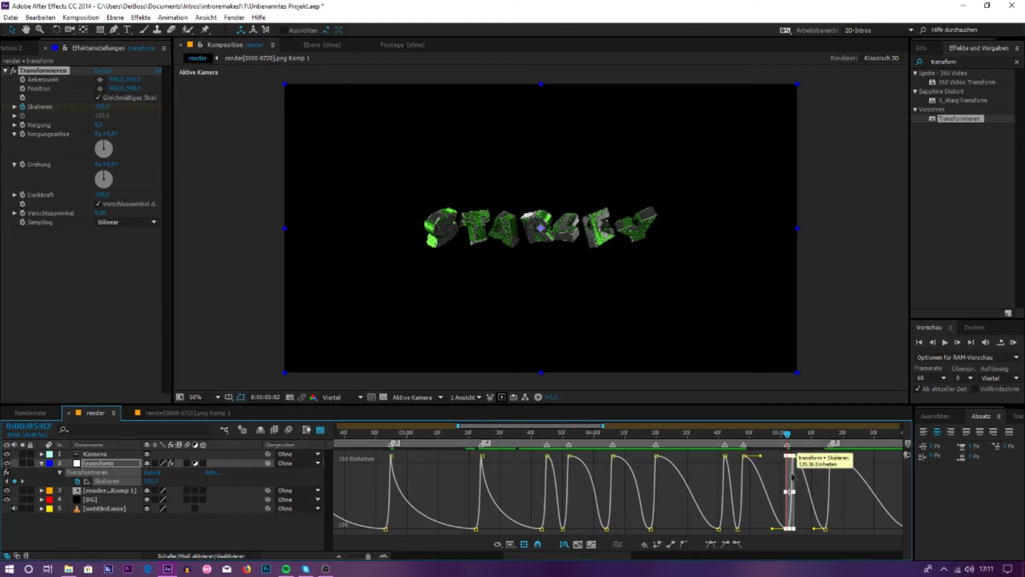
key("shift+F3")
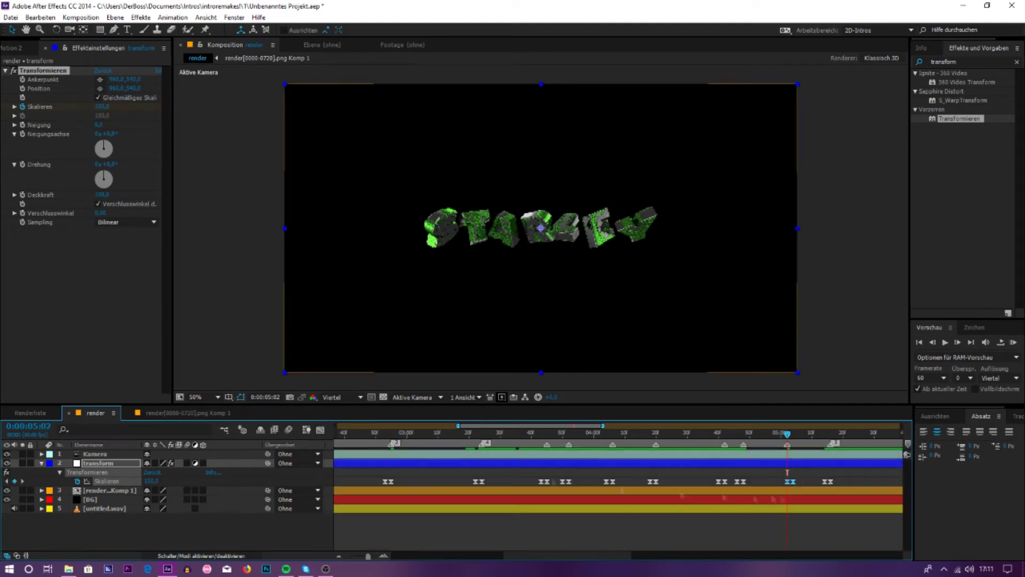
key("ctrl+z")
key("shift+F3")
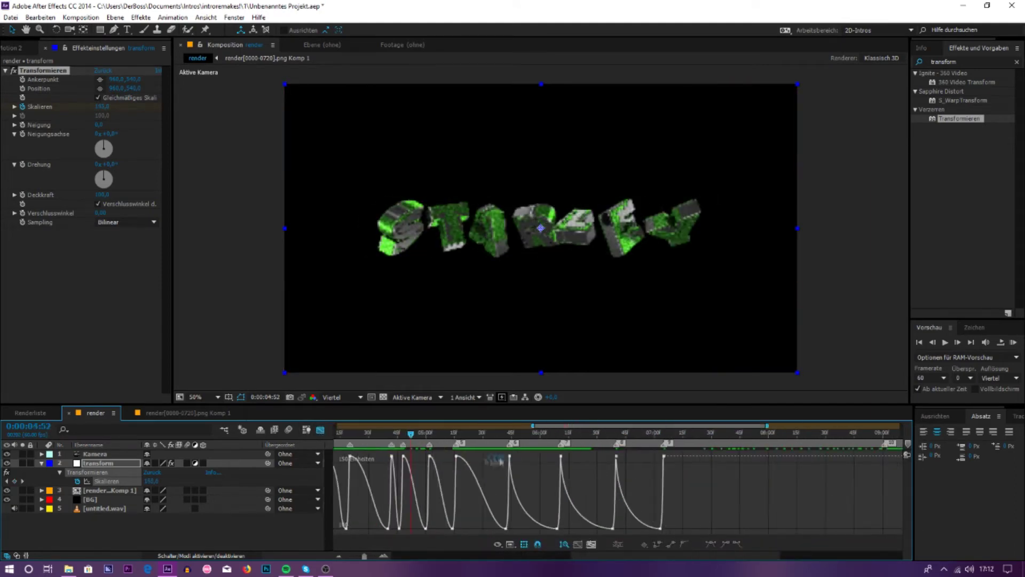
- Ease the scale back down to 100 at the end and preview the pulses
left_click(1014, 343)
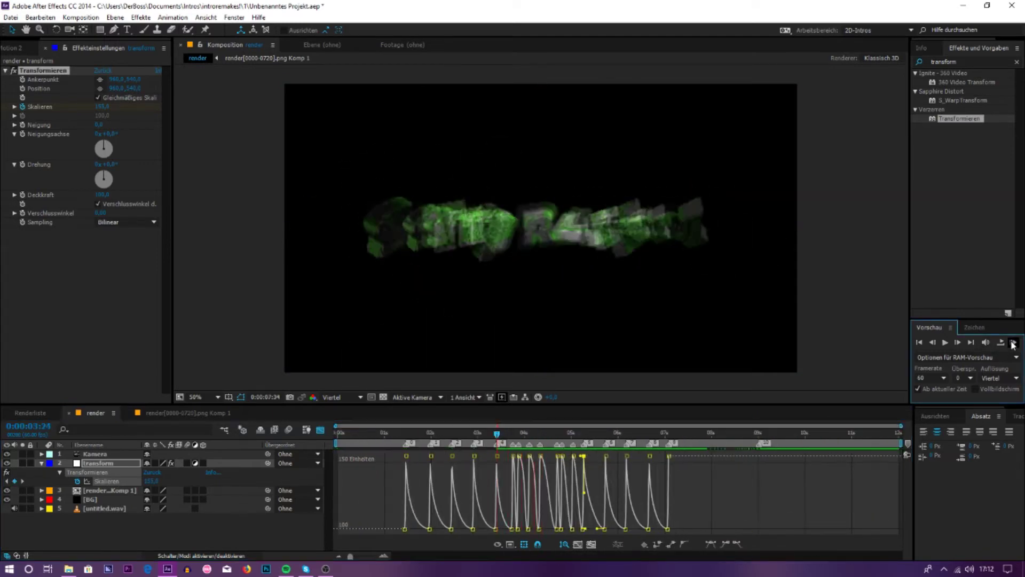
left_click(94, 472)
left_click_drag(151, 482, 152, 484)
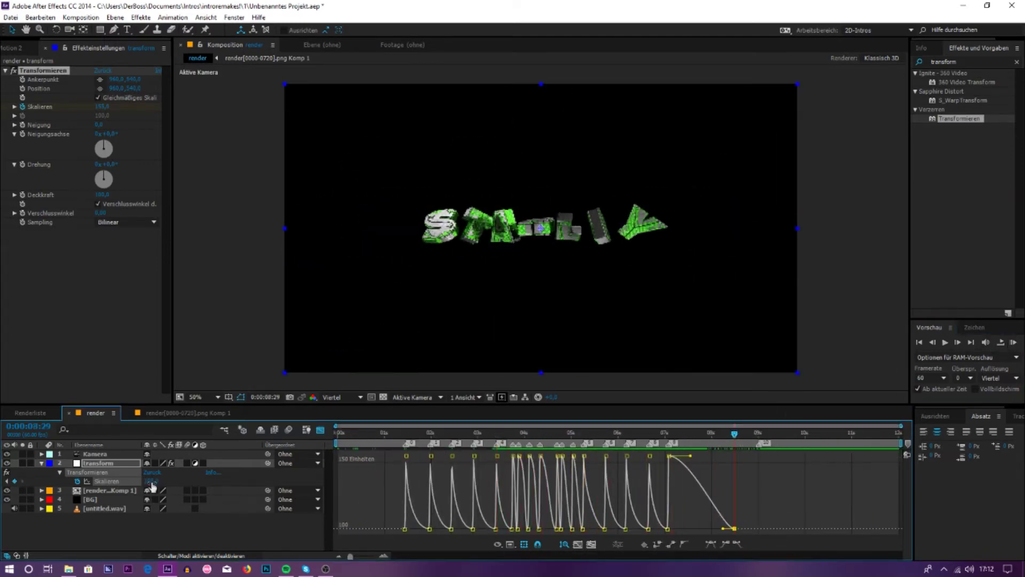
left_click(1013, 342)
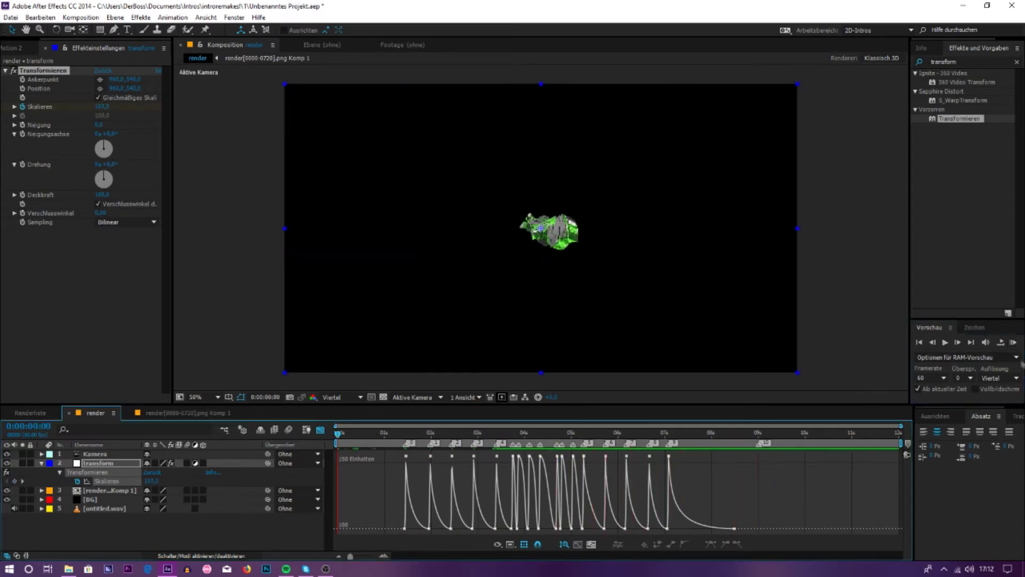
left_click(1013, 342)
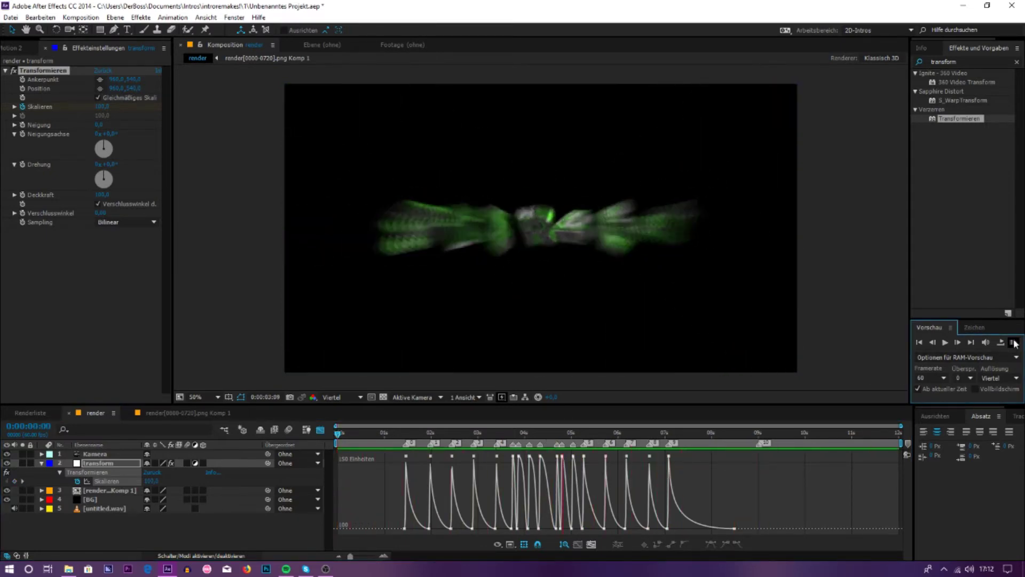
left_click(321, 429)
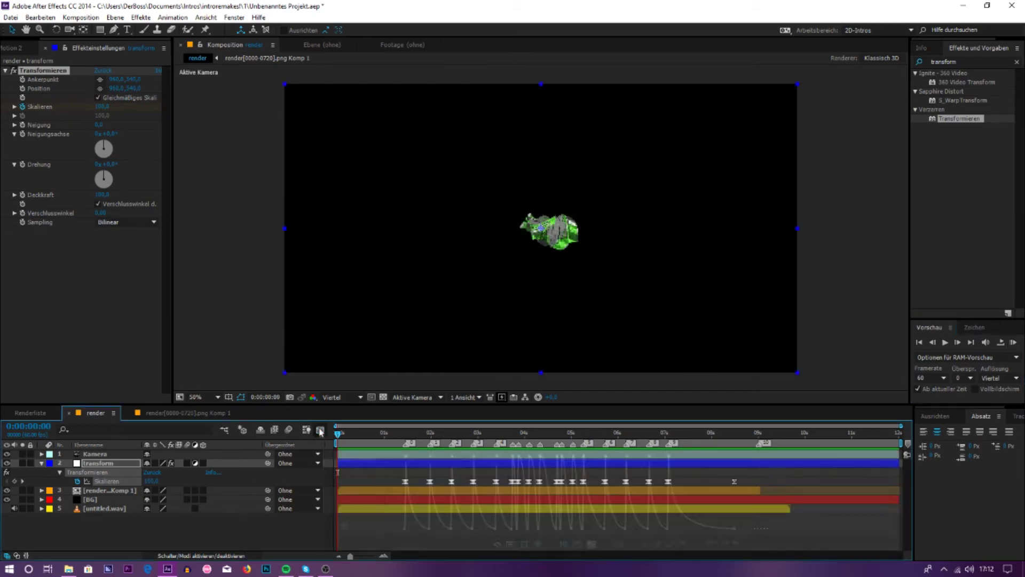
- Collapse the layer properties and add a new adjustment layer named glow
left_click(41, 463)
key("ctrl+alt+y")
left_click(940, 61)
- Apply the S_Glow effect to the glow layer
type("s_glow")
left_click(951, 82)
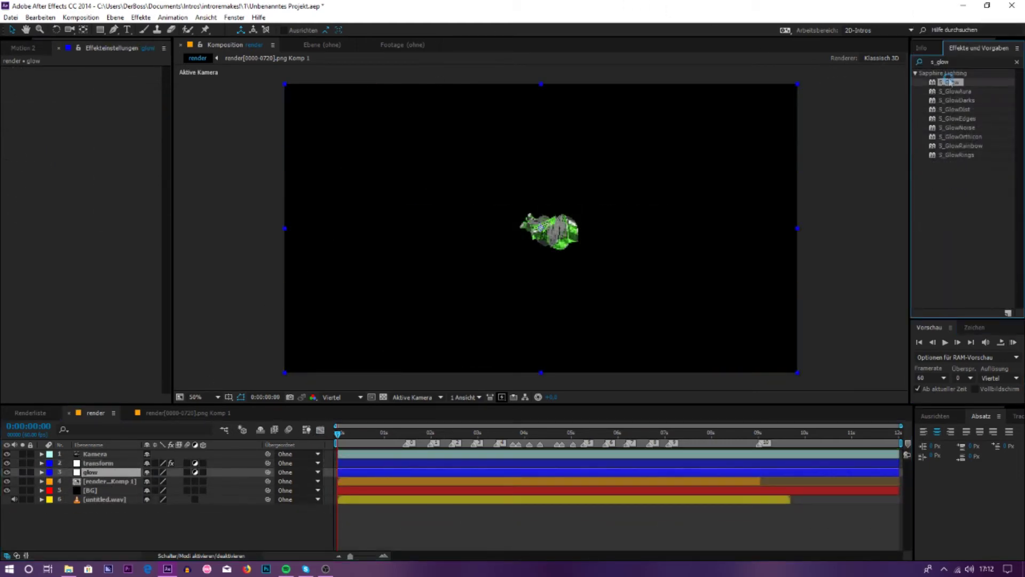
left_click_drag(49, 83, 51, 88)
left_click(102, 161)
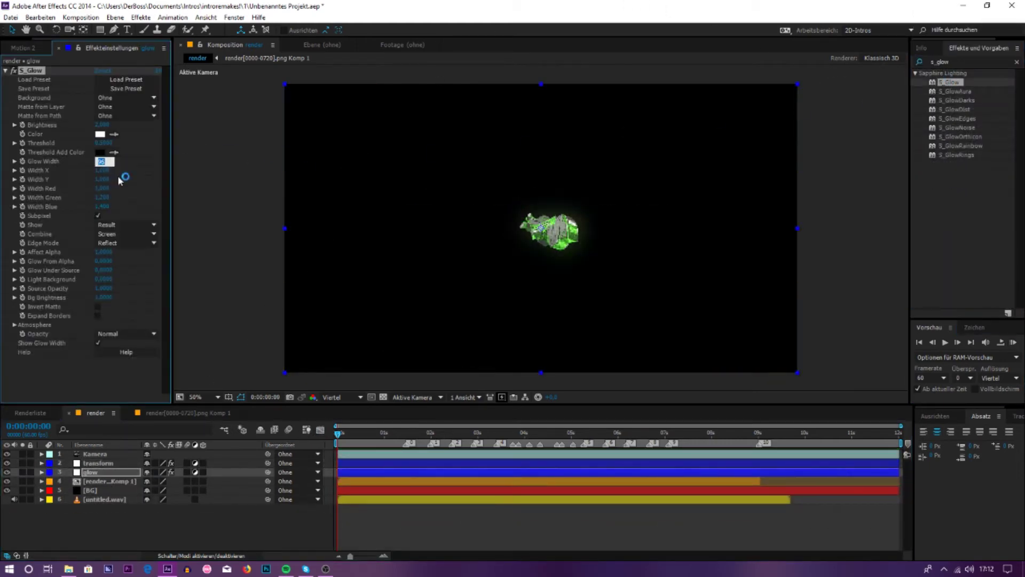
- Reveal the glow's keyframed Brightness and check its timing against the Scale pulses
key("k")
key("ctrl+Up")
key("u")
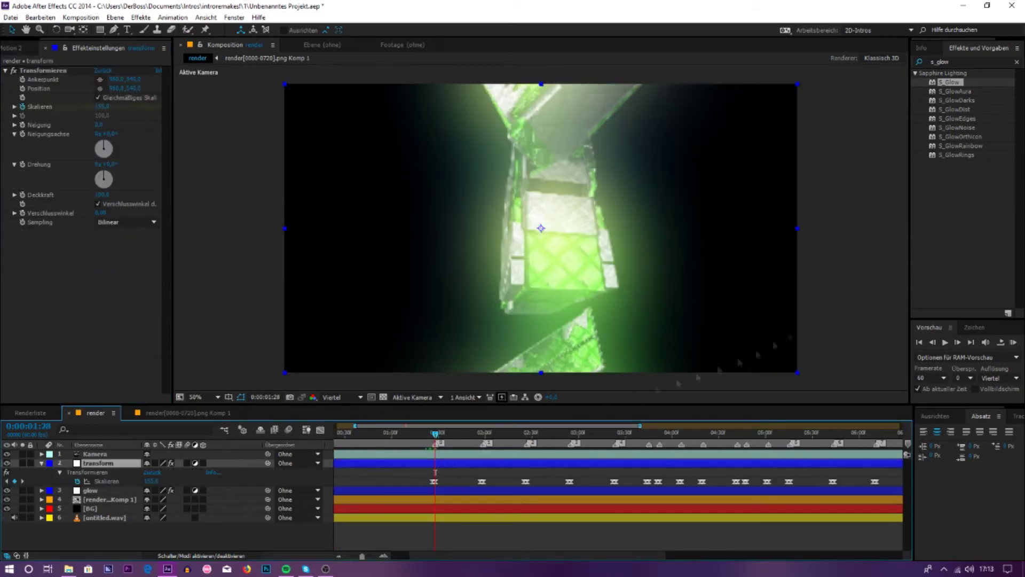
key("ctrl+Down")
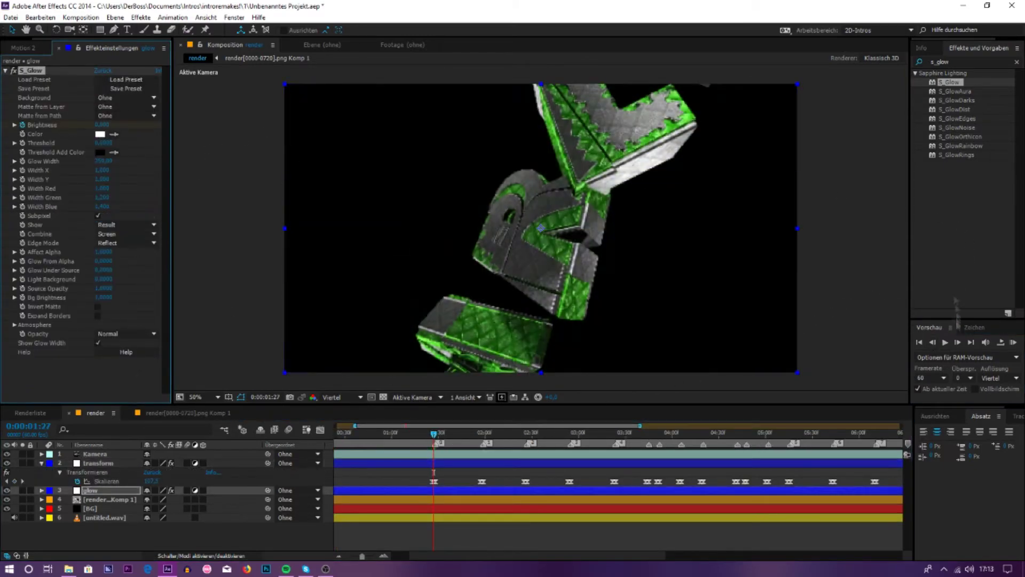
key("u")
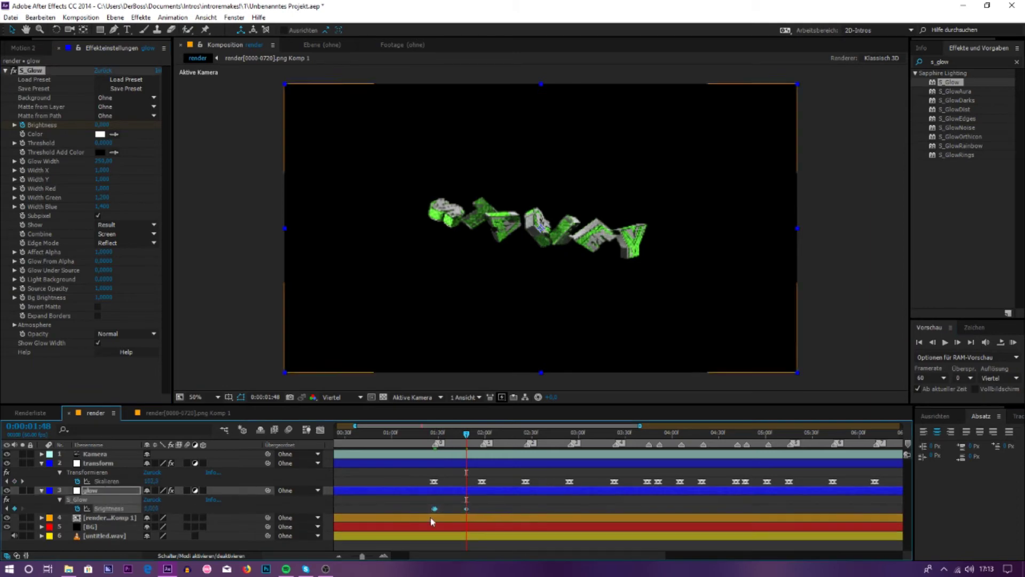
key("shift+F3")
left_click(321, 430)
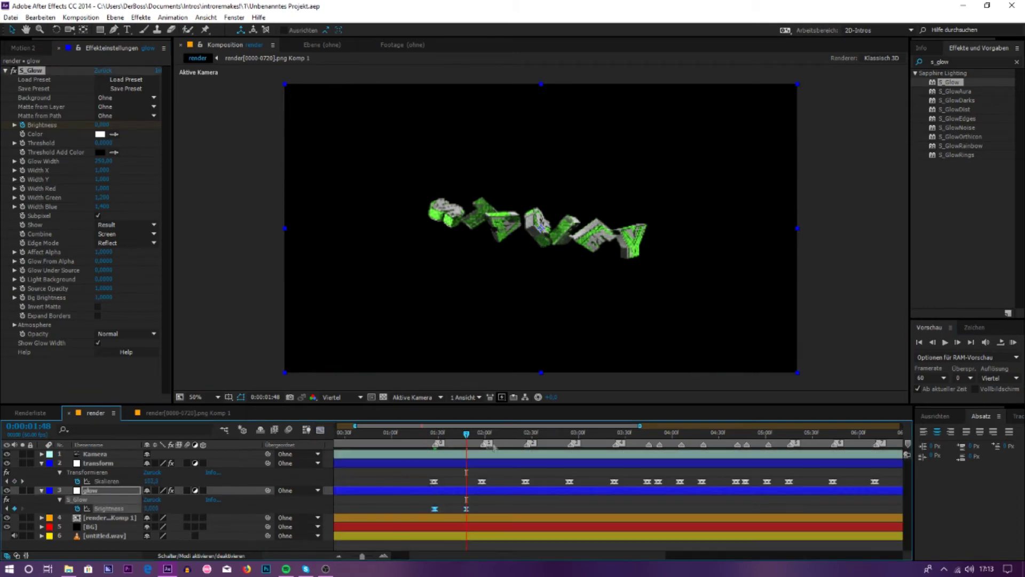
key("space")
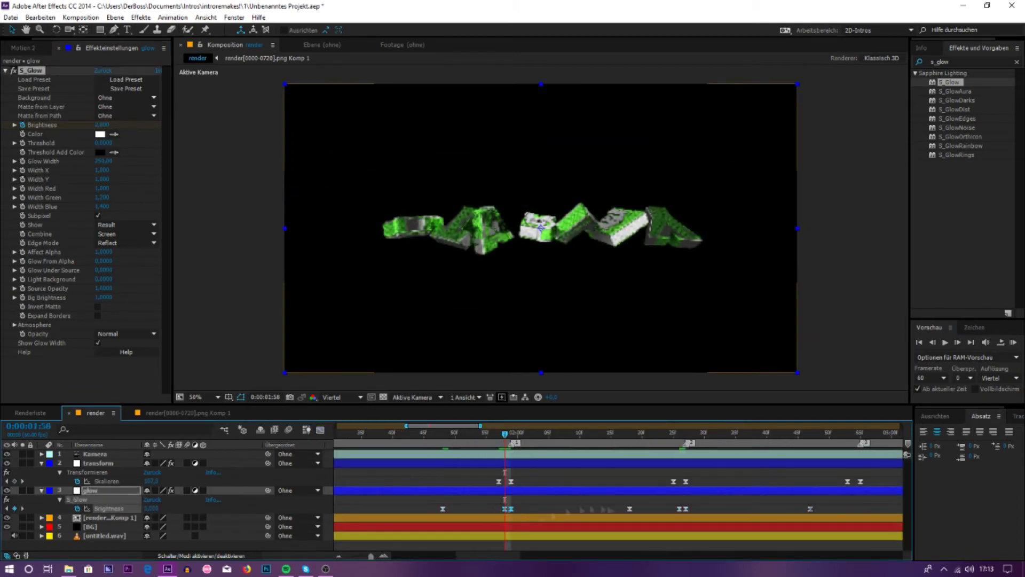
key("minus")
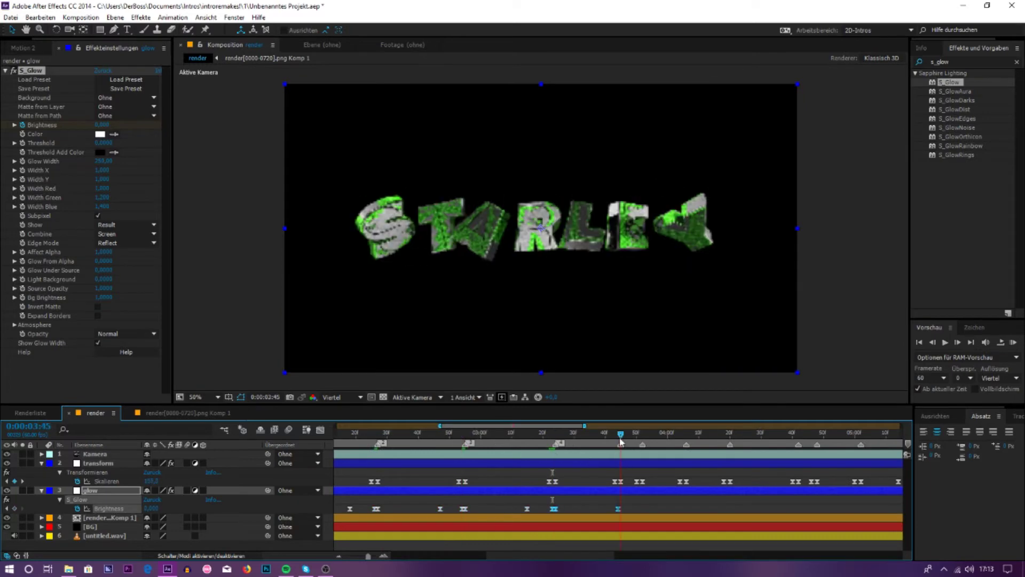
- Paste the Brightness keyframe pair on several more beats, then add a shake adjustment layer
key("ctrl+v")
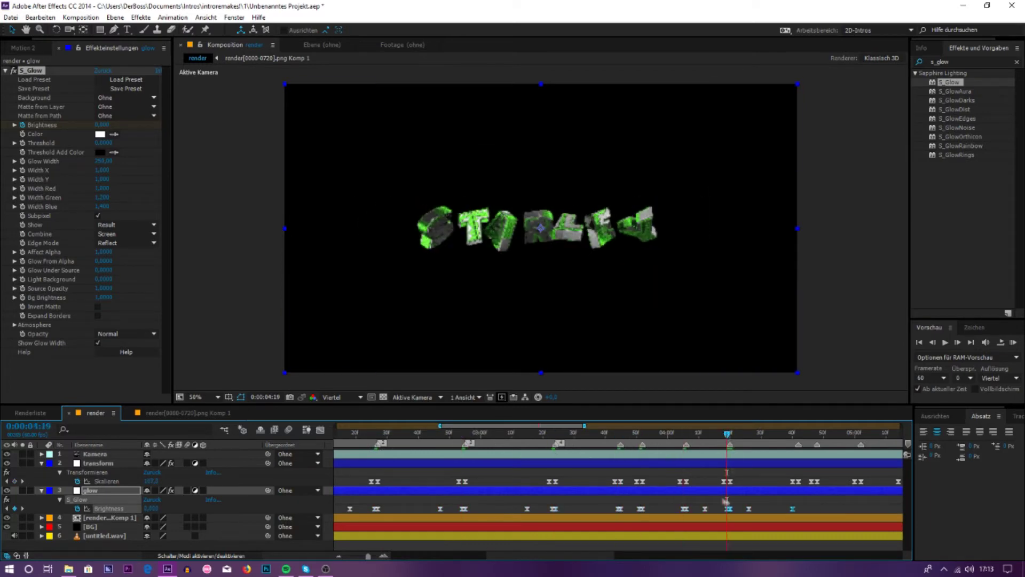
key("k")
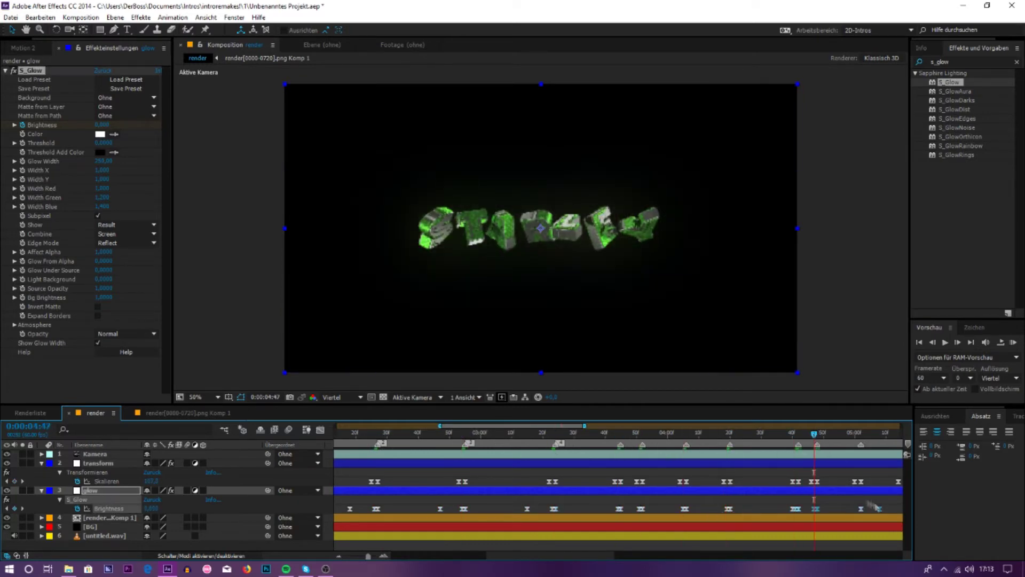
key("ctrl+v")
left_click_drag(551, 433, 769, 438)
key("ctrl+v")
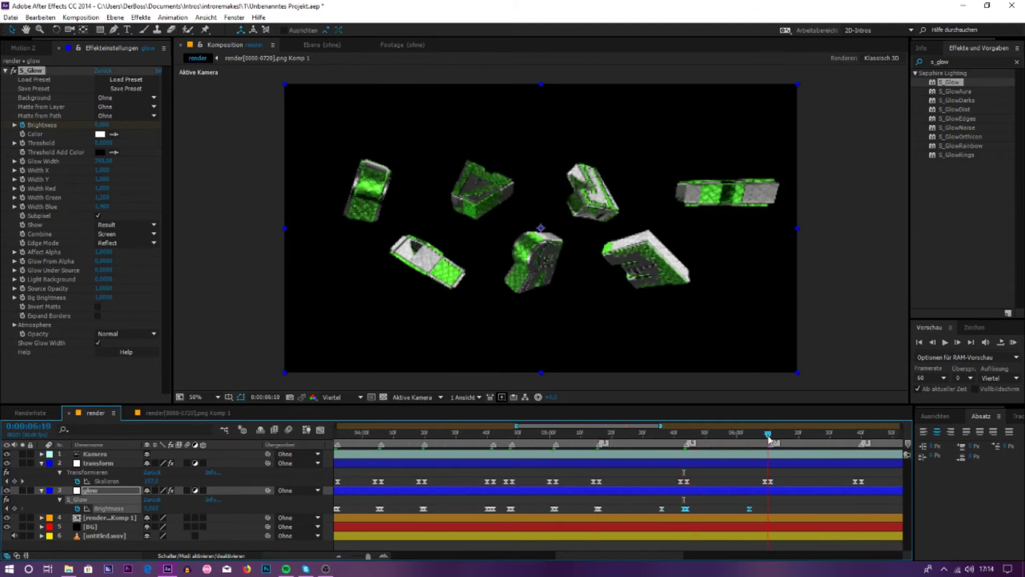
key("minus")
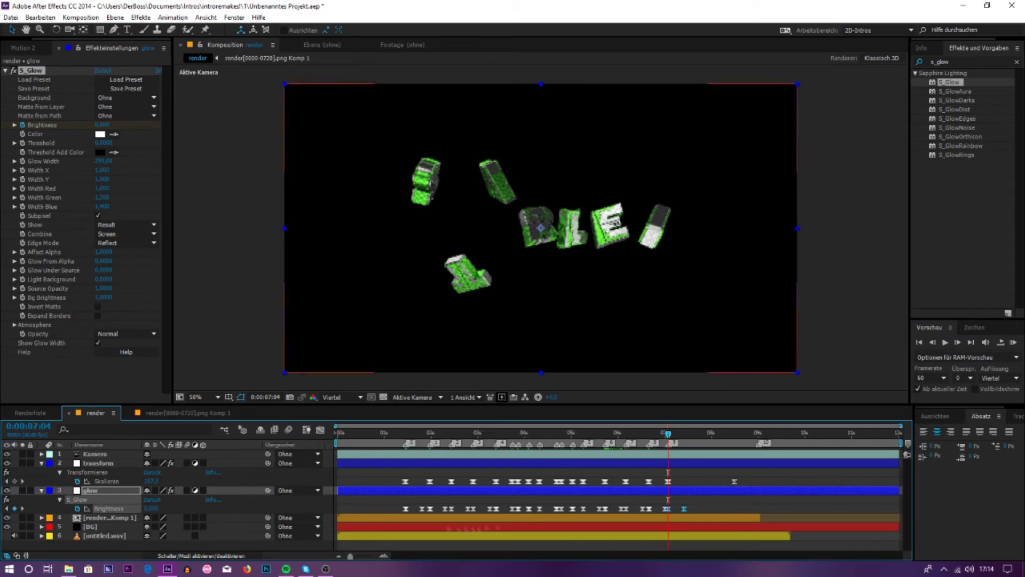
key("ctrl+alt+y")
key("Return")
type("shake")
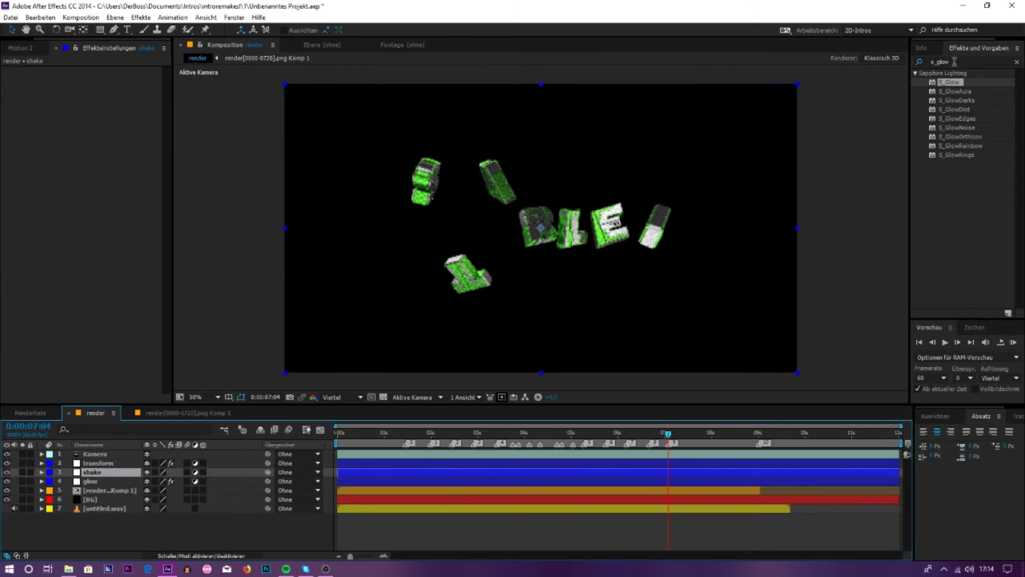
- Apply the newshakev3 preset to the shake layer, show its Amplitude keys, and preview
triple_click(955, 62)
type("shake")
left_click_drag(964, 118, 118, 470)
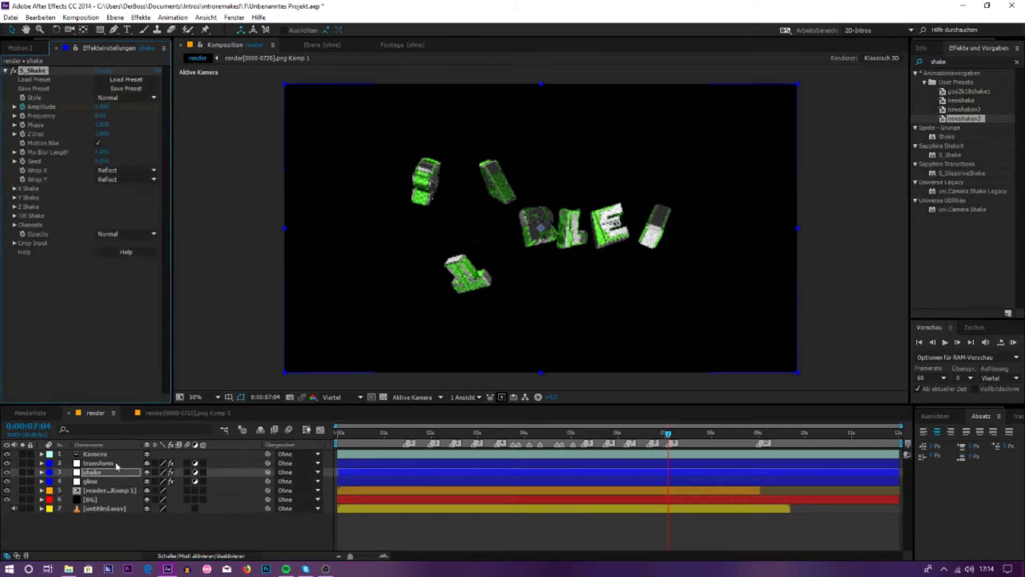
key("u")
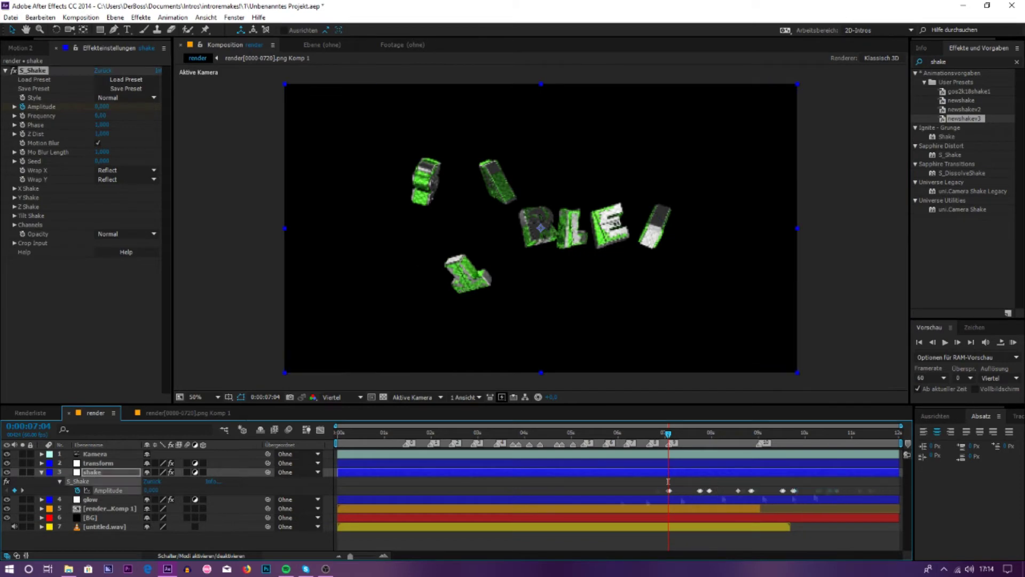
left_click(1015, 343)
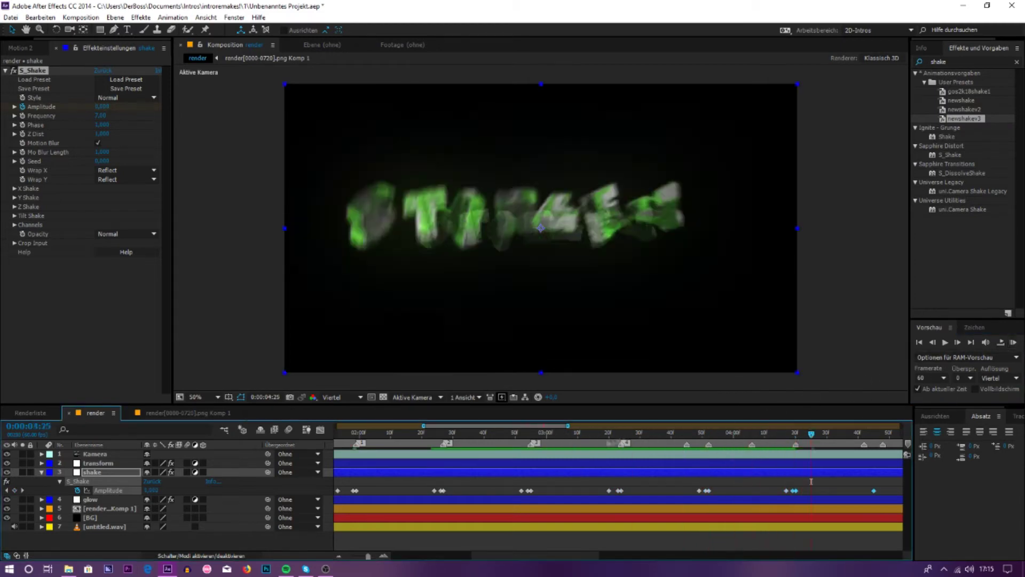
left_click(622, 433)
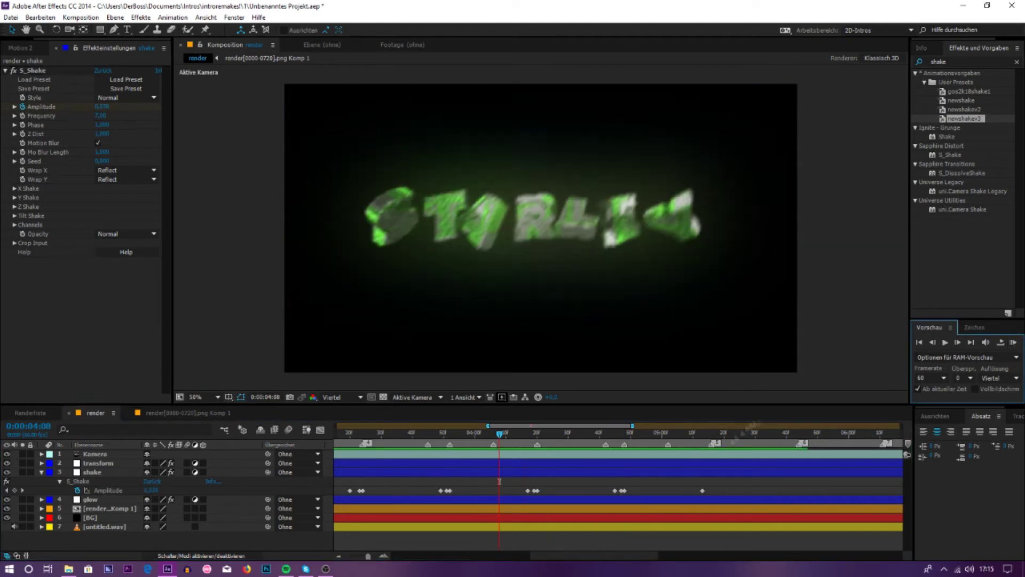
left_click(710, 434)
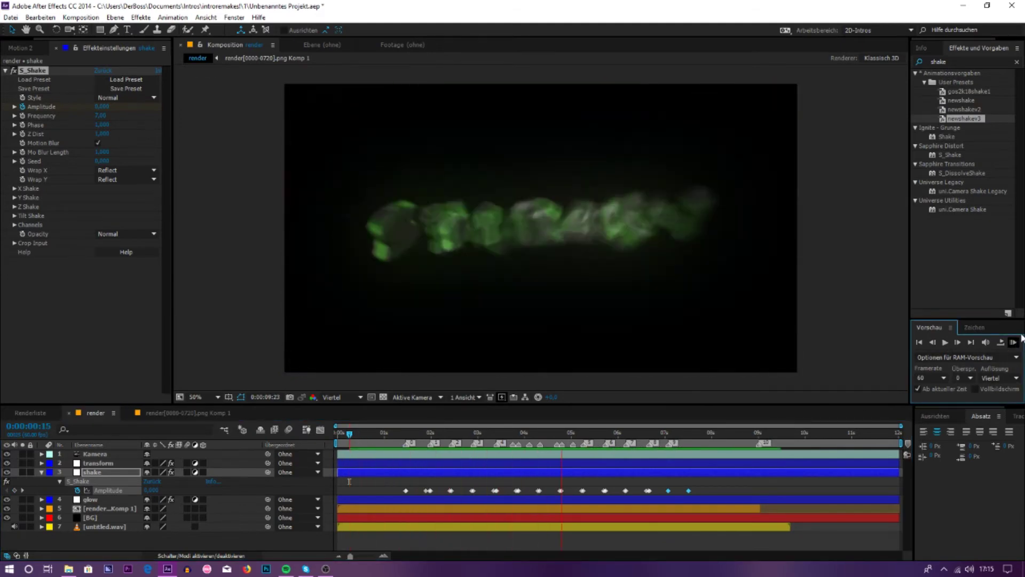
- Create a baseshake adjustment layer with S_Shake at Amplitude 0.6 and preview it
key("ctrl+alt+y")
key("Return")
type("baseshake")
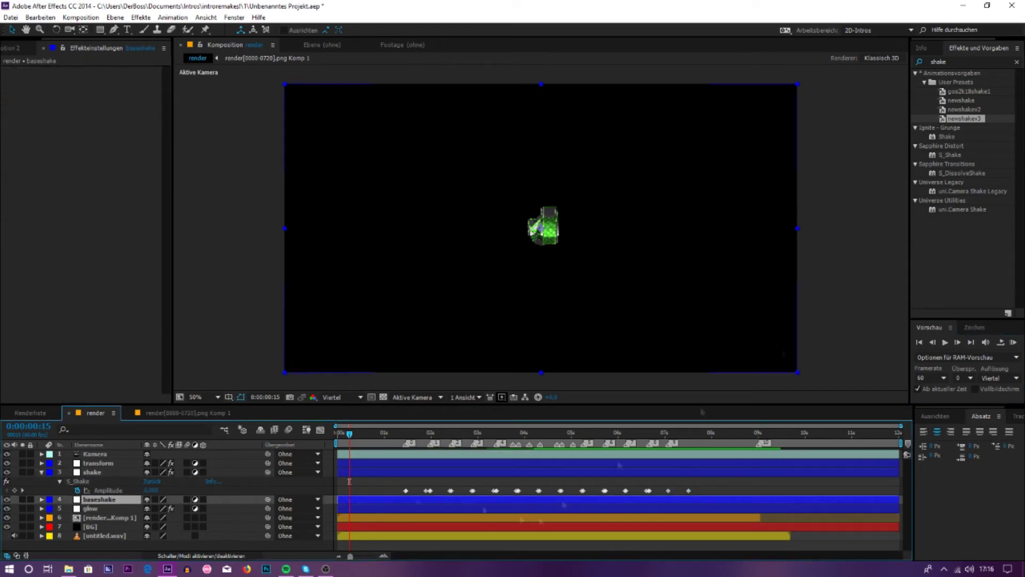
left_click_drag(951, 155, 57, 216)
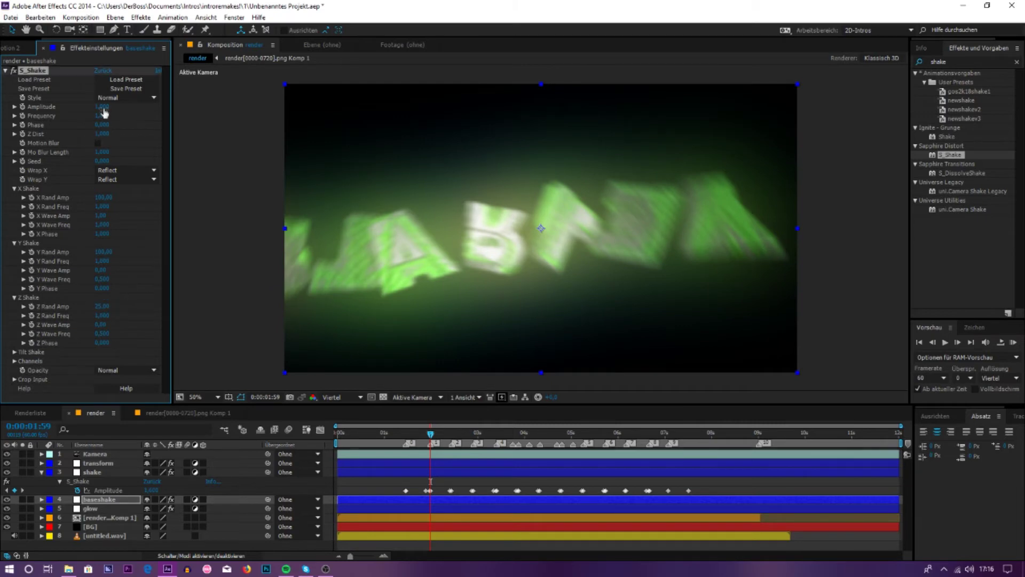
left_click(1014, 342)
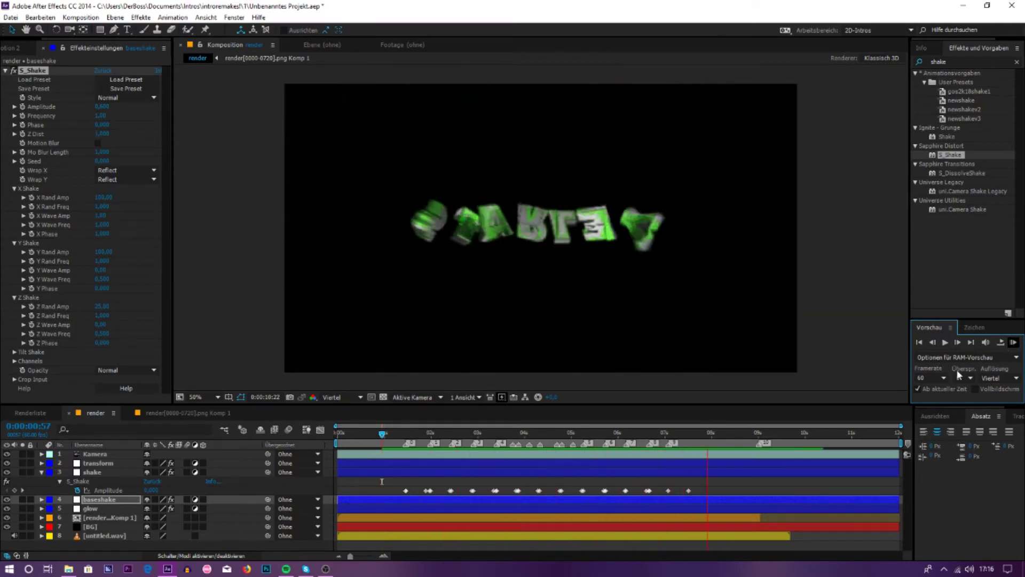
left_click(15, 352)
- Set Tilt Rand Amp to 9, preview, and add a twitch adjustment layer
type("9")
key("Return")
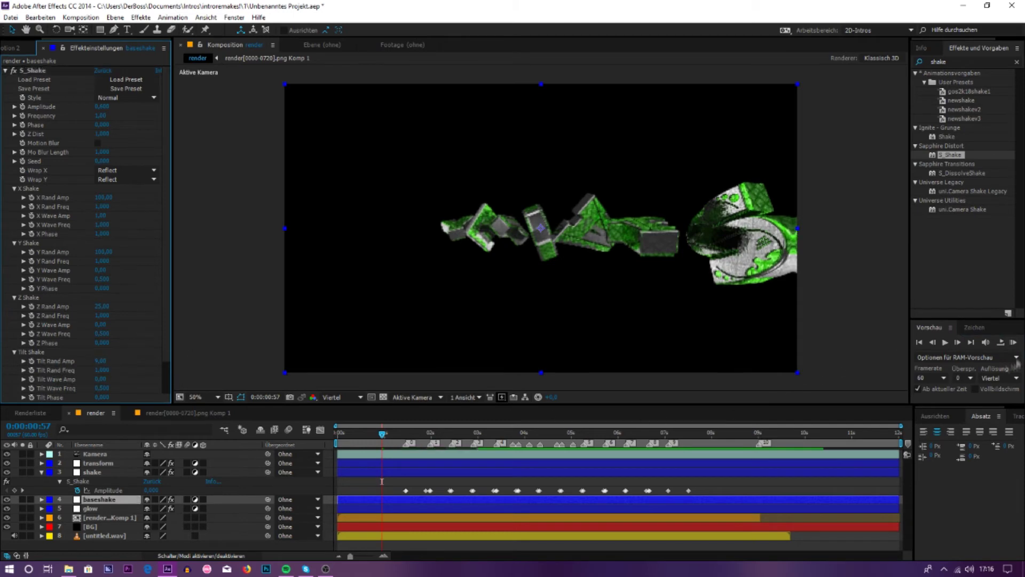
left_click(1014, 343)
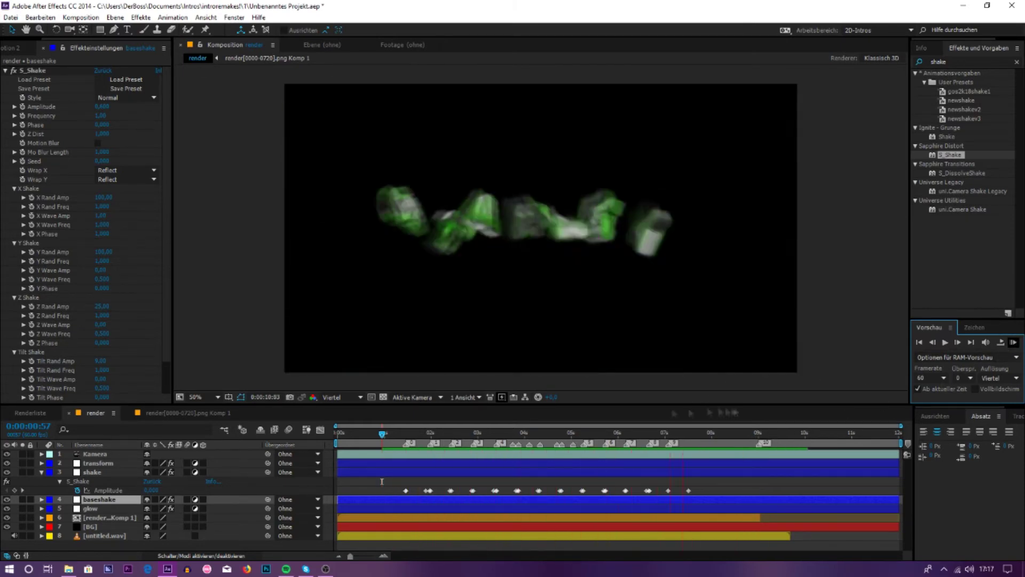
key("ctrl+alt+y")
key("Return")
- Name the twitch layer, apply the twitch preset, and set Slide RGB Split to 10
type("teih")
key("Return")
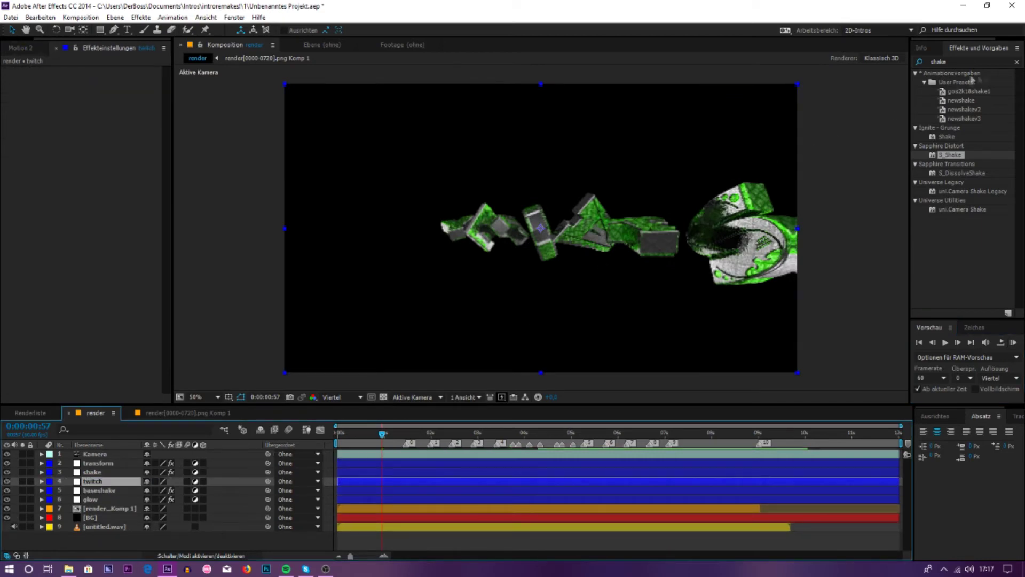
double_click(938, 62)
type("twitch")
double_click(954, 92)
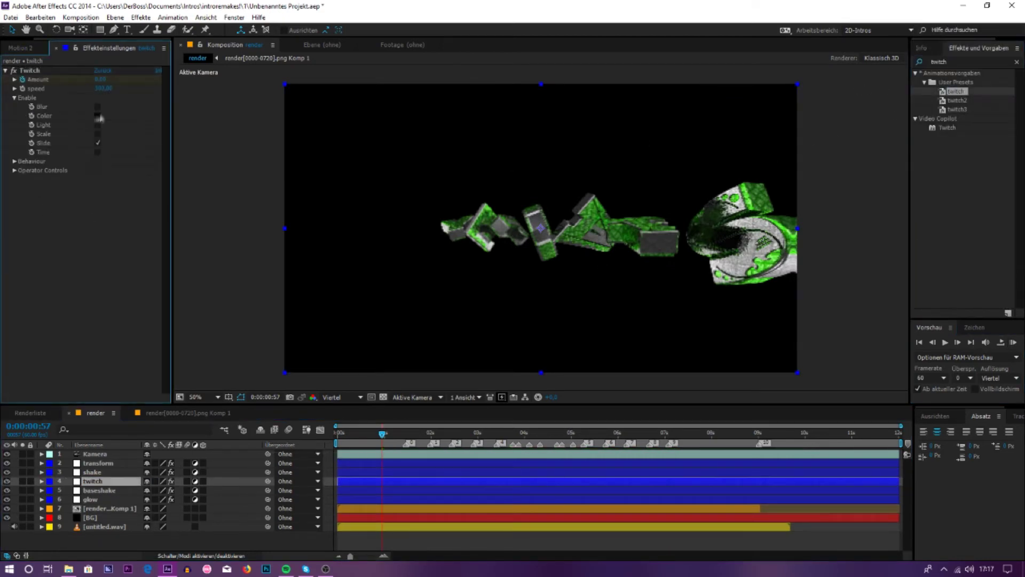
left_click_drag(102, 269, 130, 267)
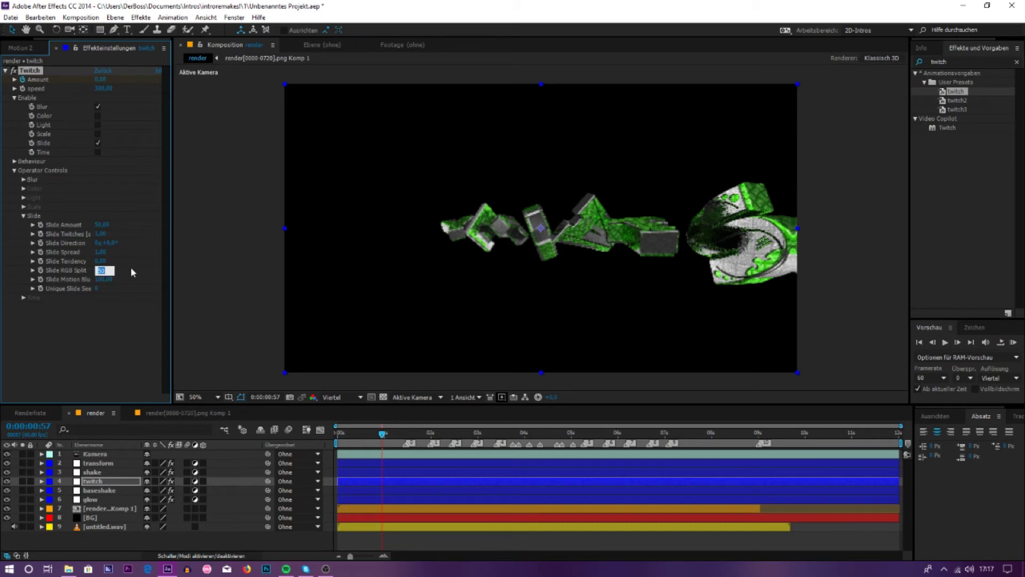
left_click_drag(98, 234, 99, 239)
- Move the Amount keyframes onto the first beat and paste Amount bursts at the following beats
key("space")
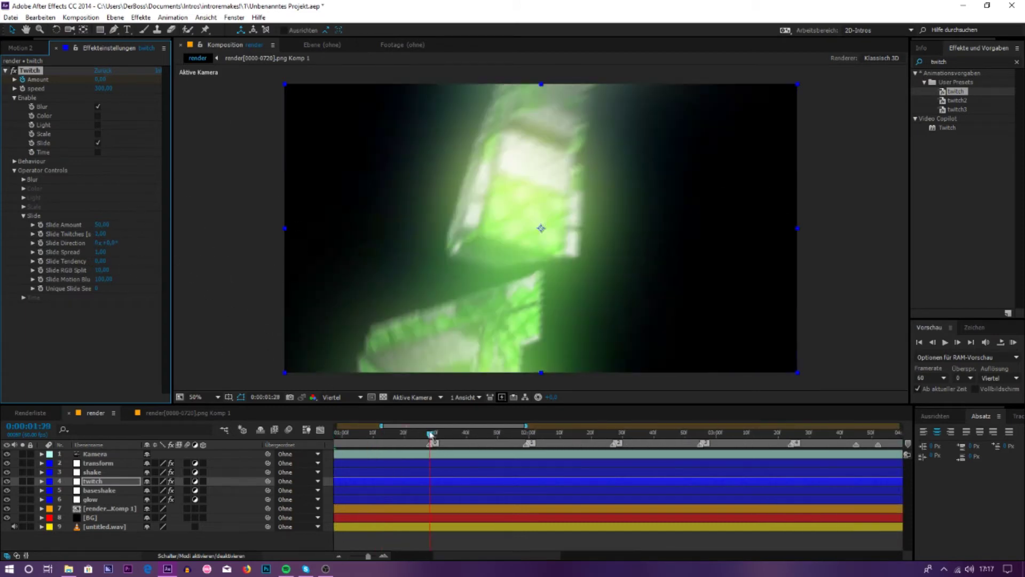
key("u")
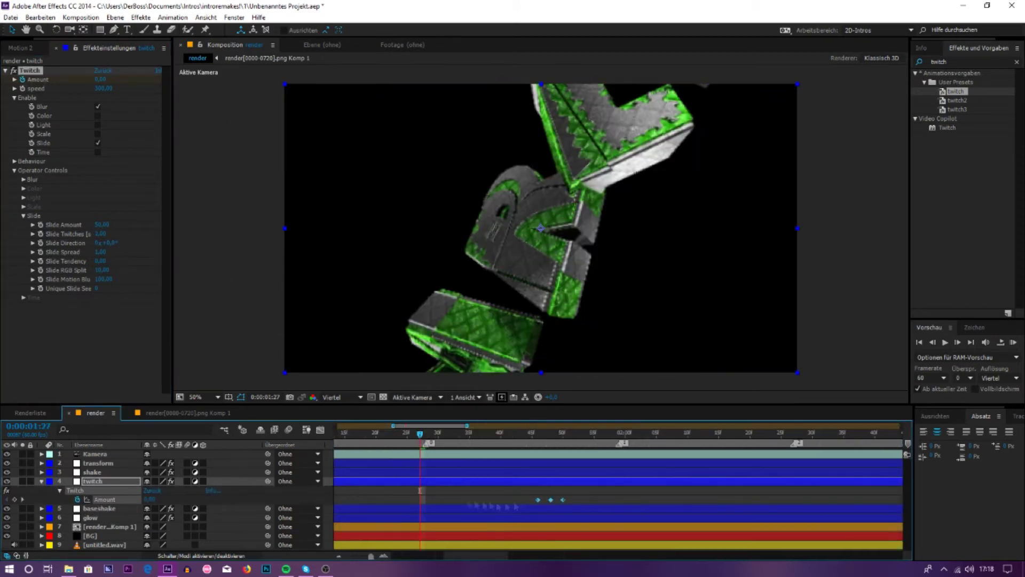
mouse_move(550, 500)
left_mouse_down()
mouse_move(423, 500)
mouse_move(463, 500)
left_mouse_up()
key("space")
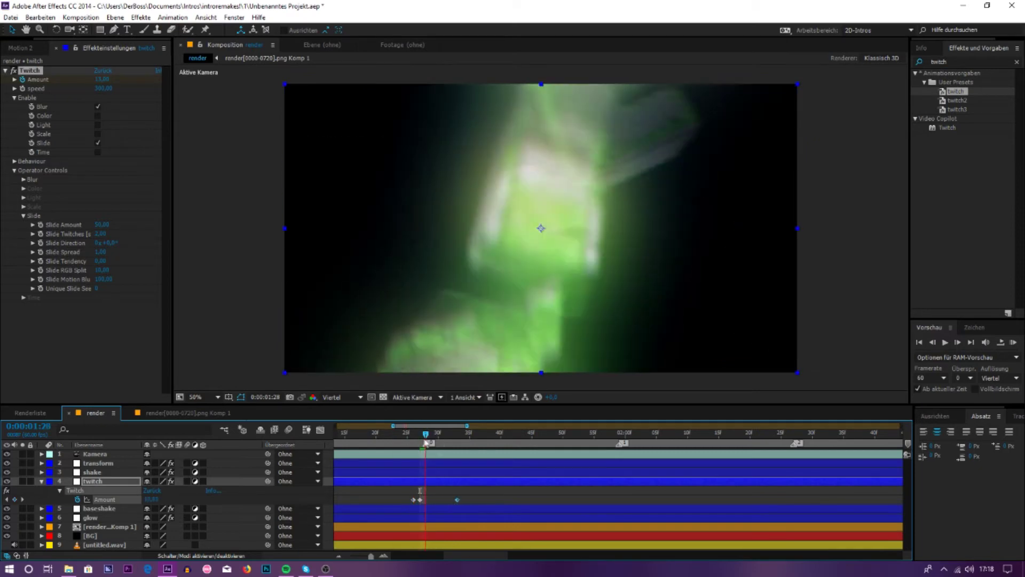
key("ctrl+v")
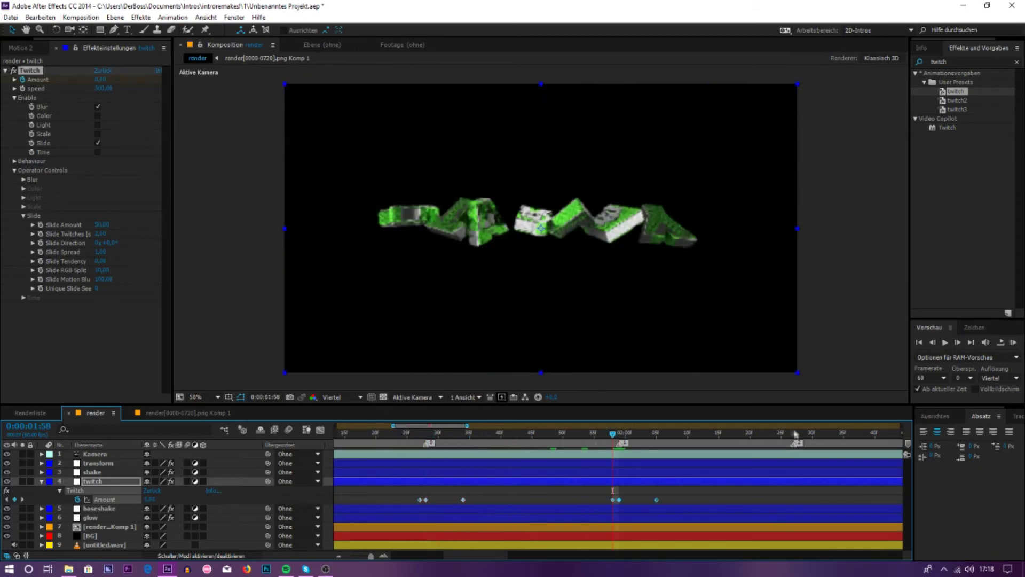
key("ctrl+v")
key("ctrl+v")
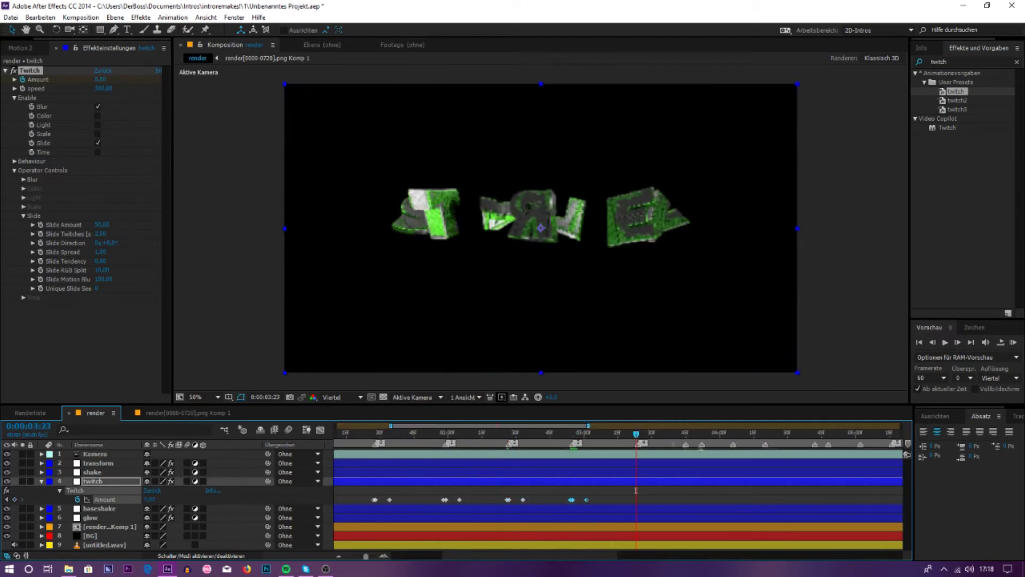
key("ctrl+v")
- Paste another Amount burst at the next beat, then advance to where the letters line up
left_click(765, 432)
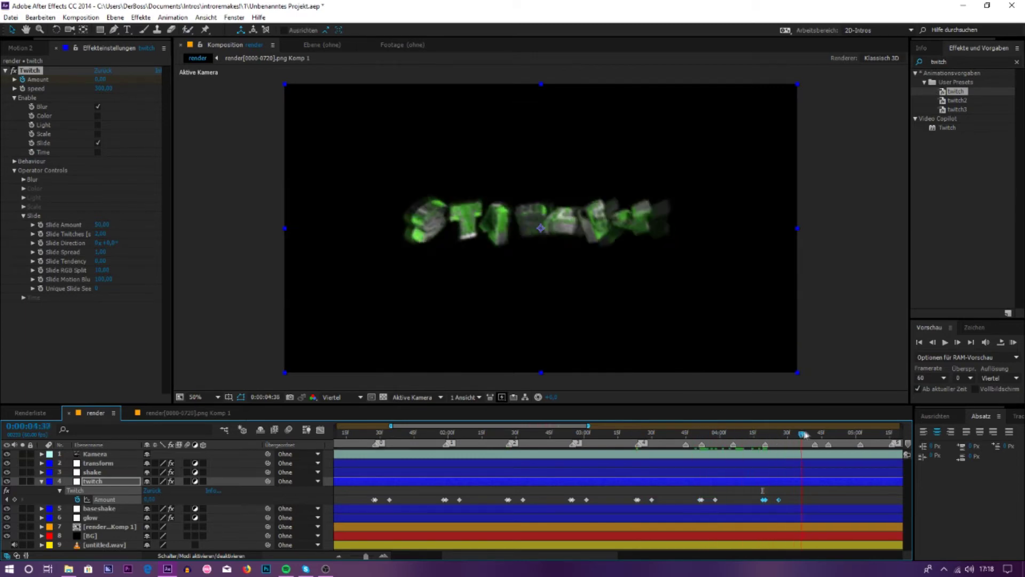
left_click_drag(804, 434, 854, 434)
key("ctrl+v")
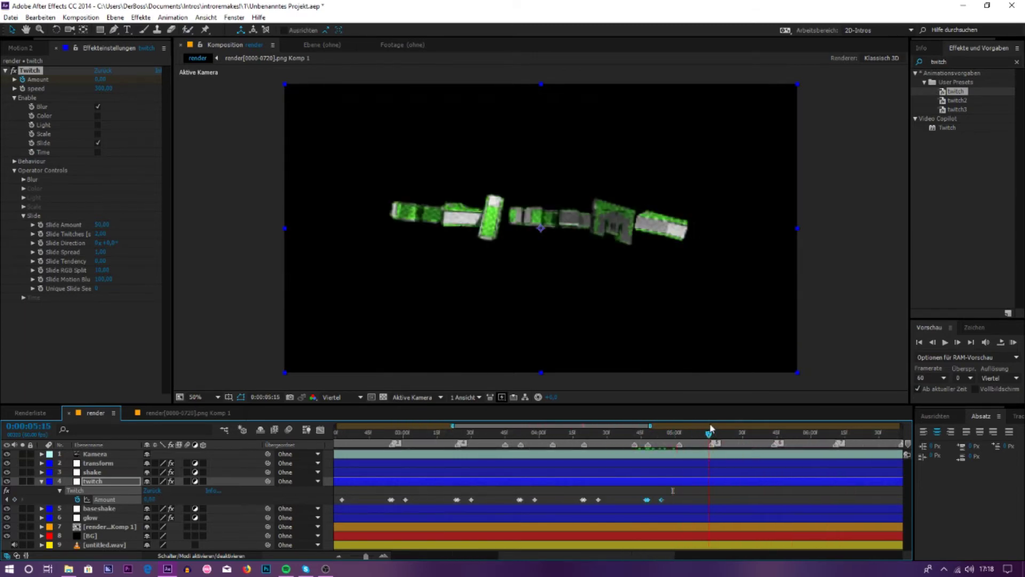
left_click_drag(710, 429, 833, 433)
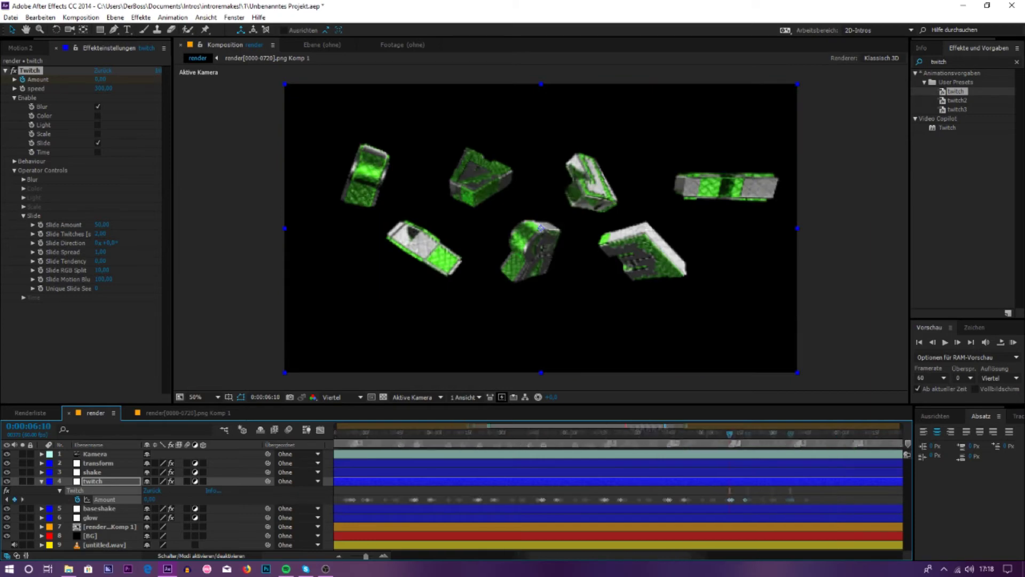
left_click_drag(729, 434, 801, 458)
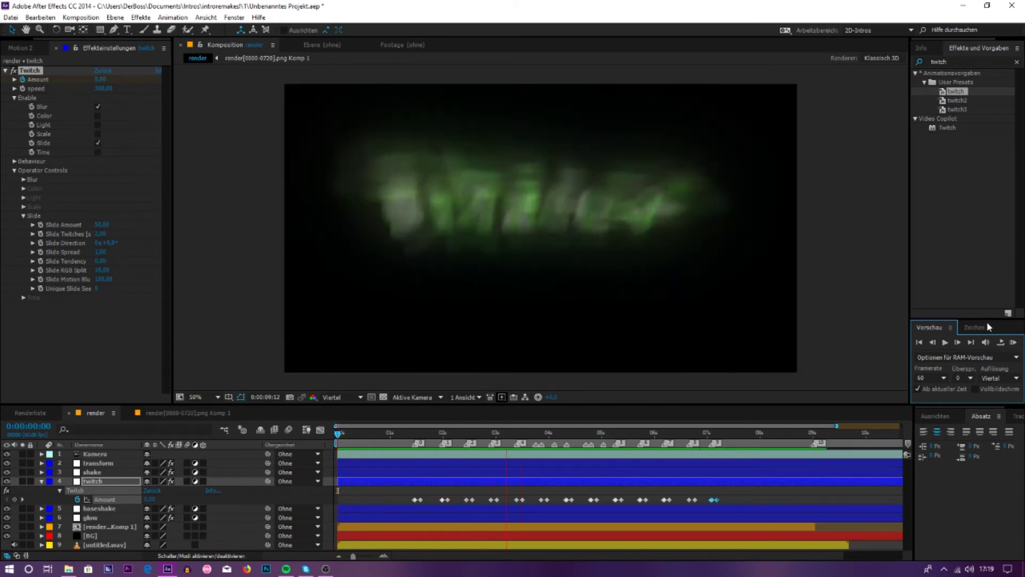
- Apply Trapcode Form to the BG layer and expand its Disperse and Fractal Field settings
left_click(1014, 344)
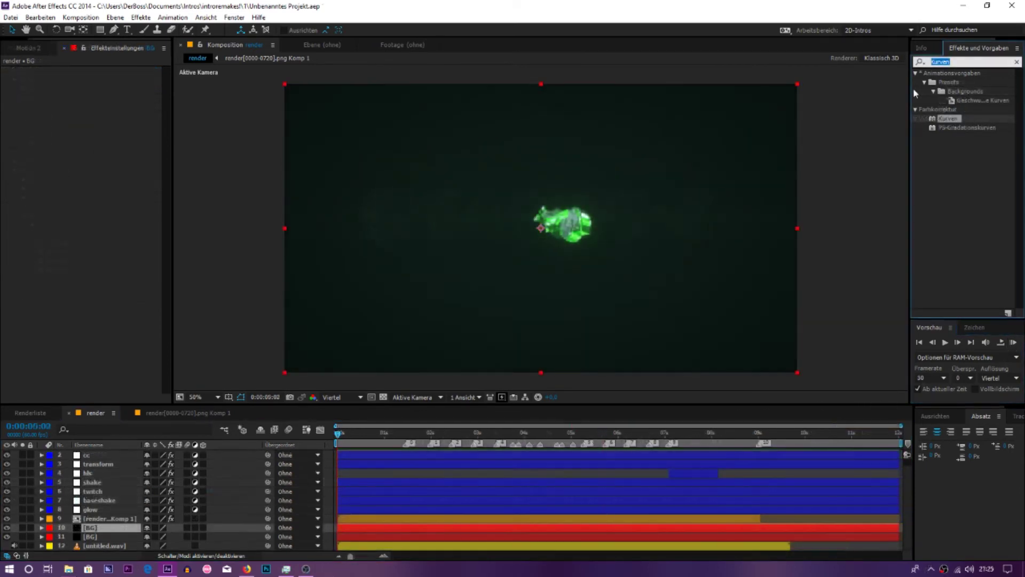
left_click(916, 87)
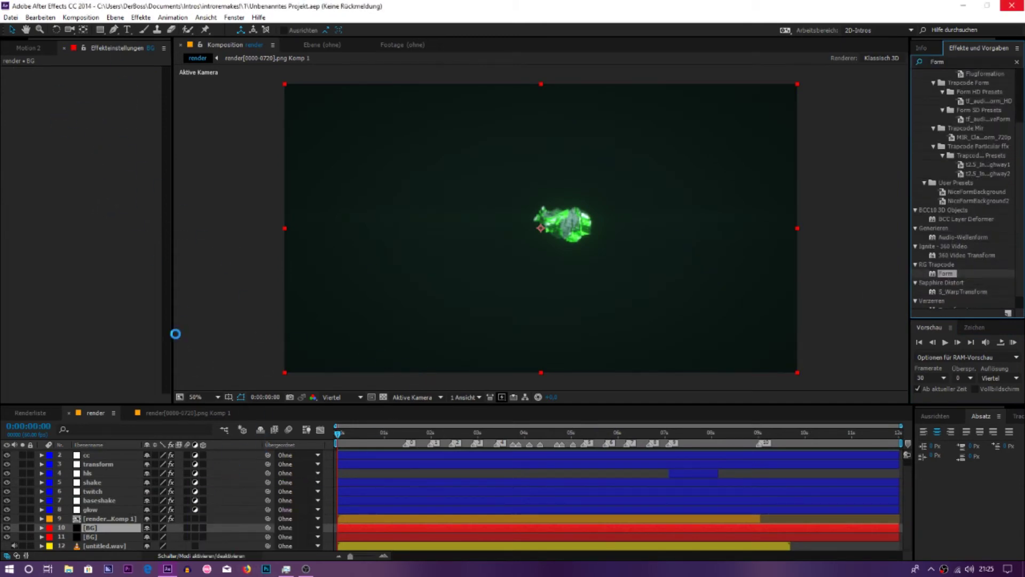
left_click(14, 138)
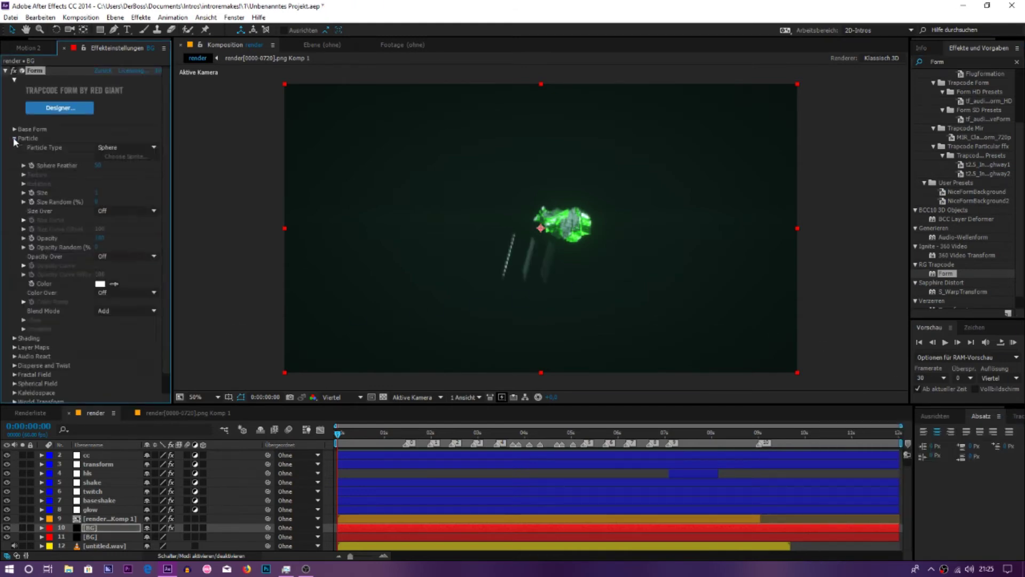
left_click(14, 139)
scroll(15, 176, "down", 1)
left_click(14, 170)
left_click(14, 161)
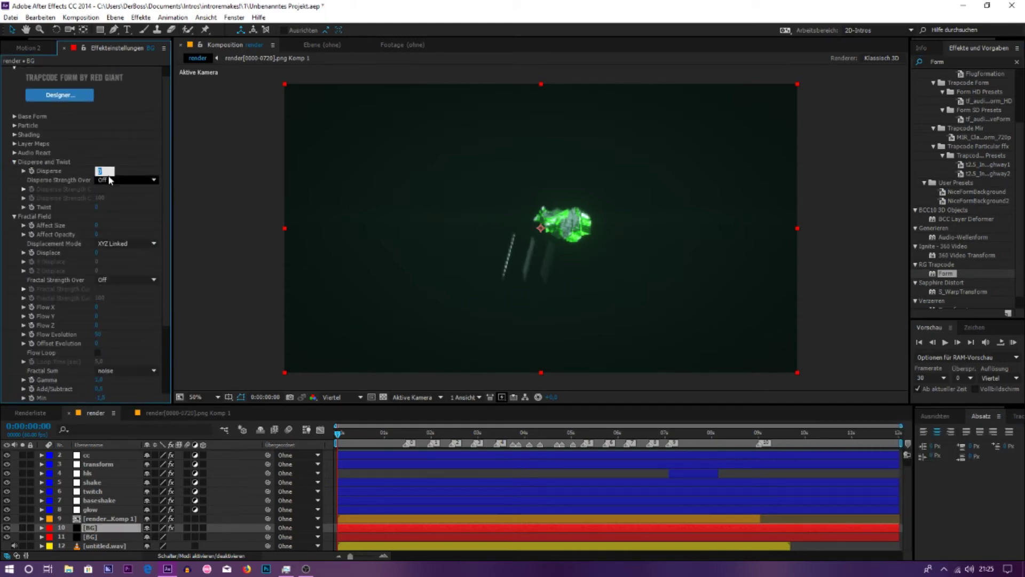
key("Return")
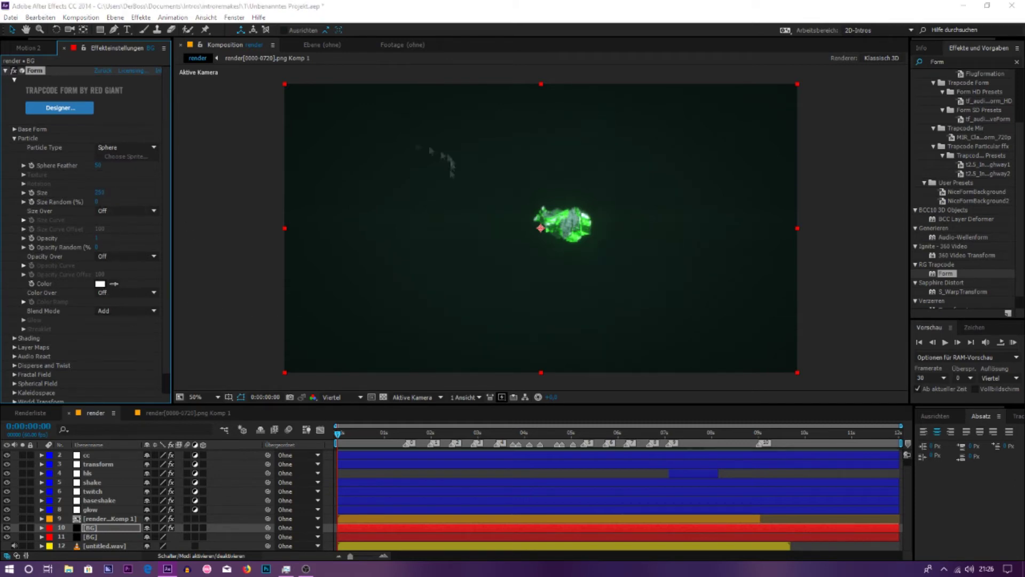
- Set Form particles to size 250, light green colour, opacity 1, and Cloudlet type
left_click(100, 284)
left_click(59, 24)
left_click(259, 27)
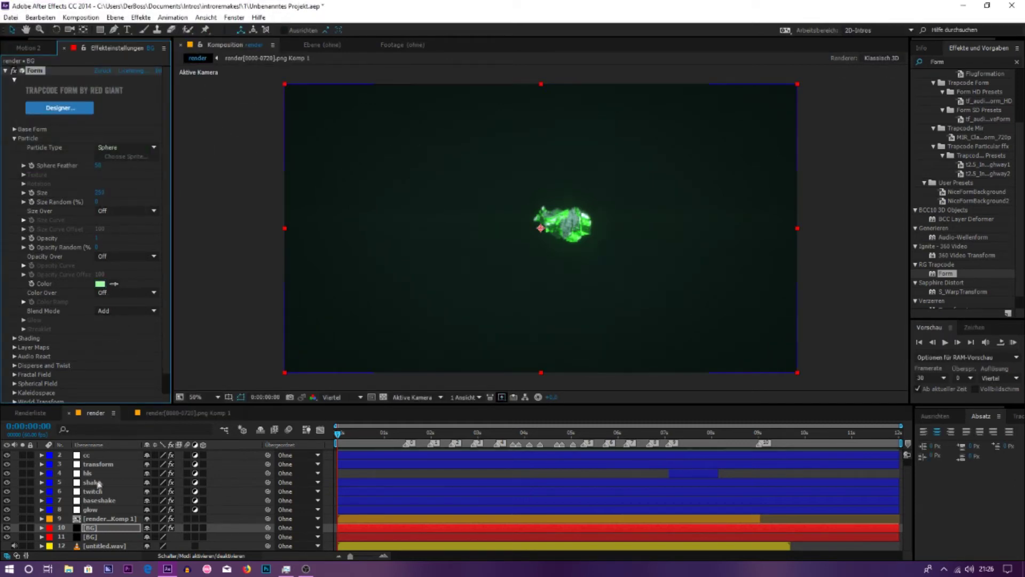
type("1")
left_click(129, 239)
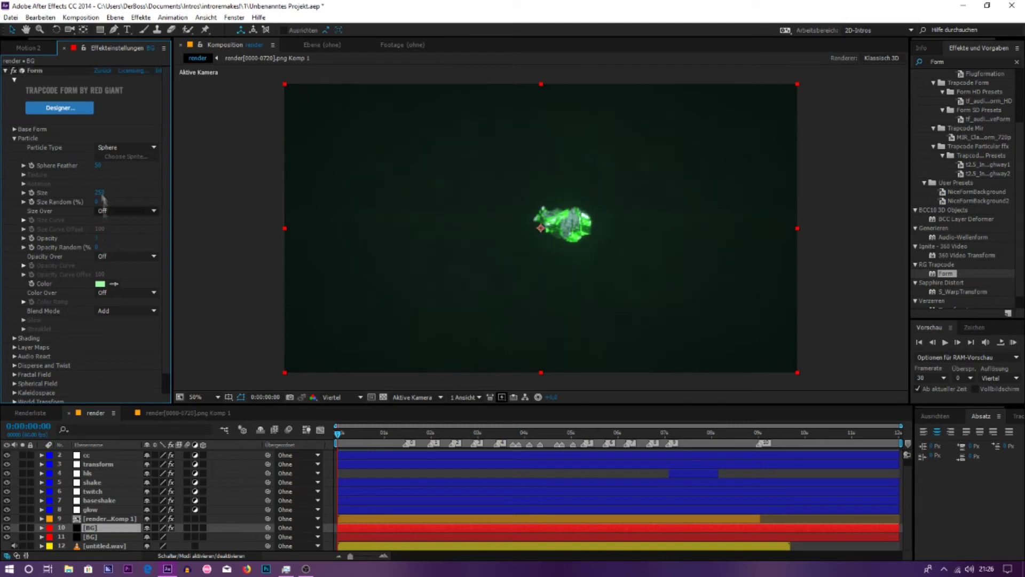
left_click(126, 148)
left_click(117, 198)
key("Return")
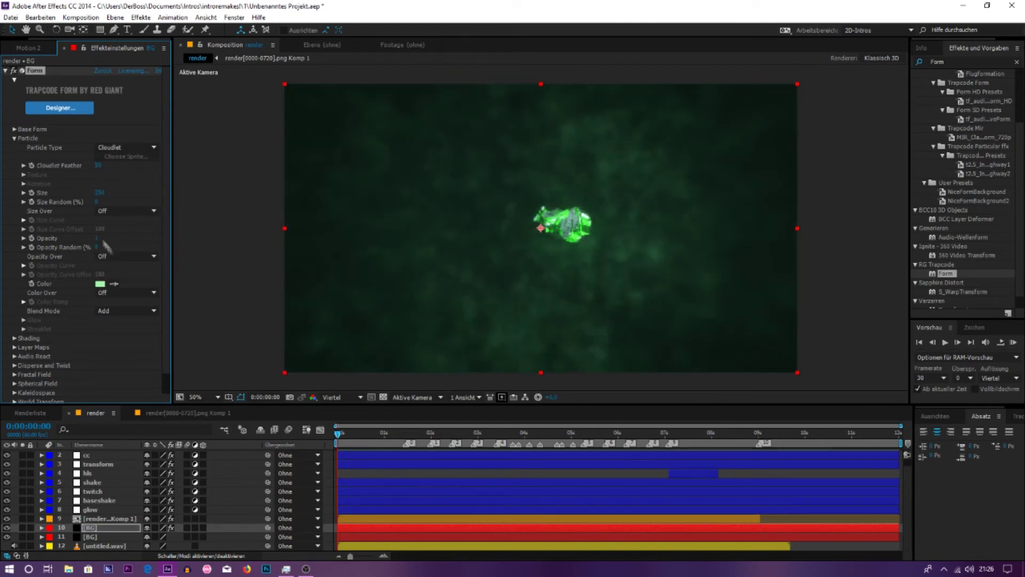
- Lower the BG layer's opacity to darken the fog
key("s")
key("Escape")
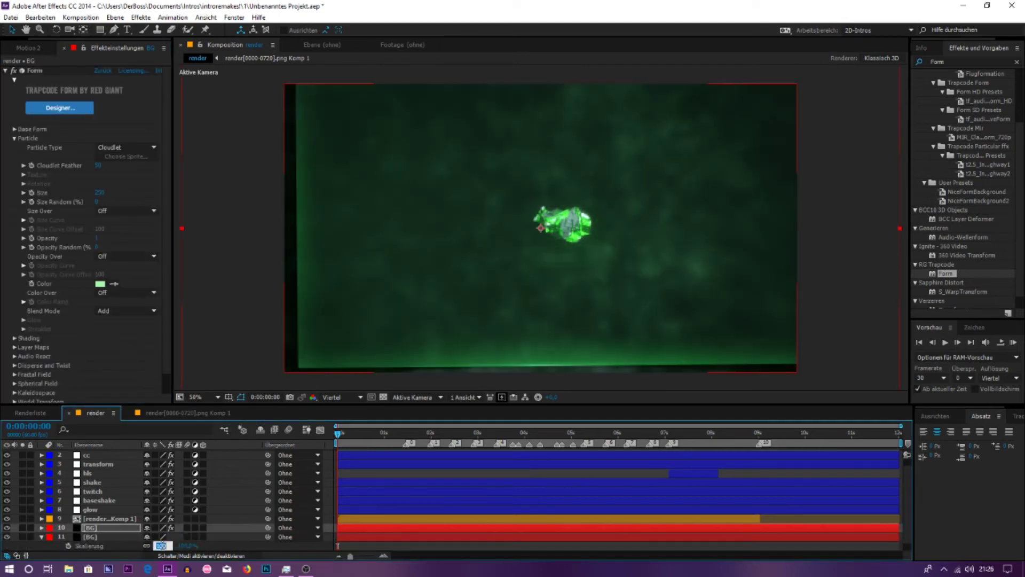
key("t")
left_click_drag(160, 537, 150, 536)
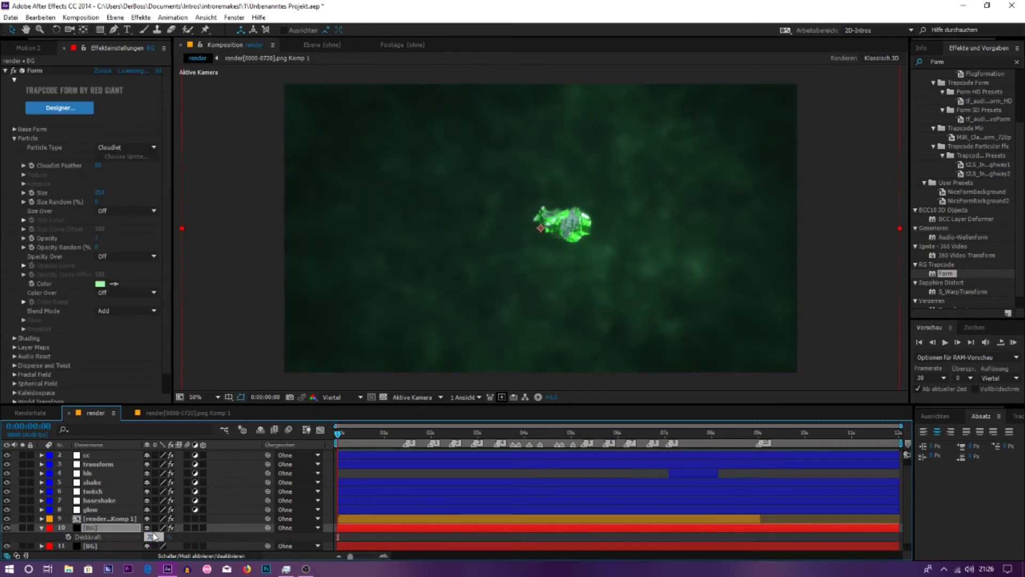
left_click(41, 528)
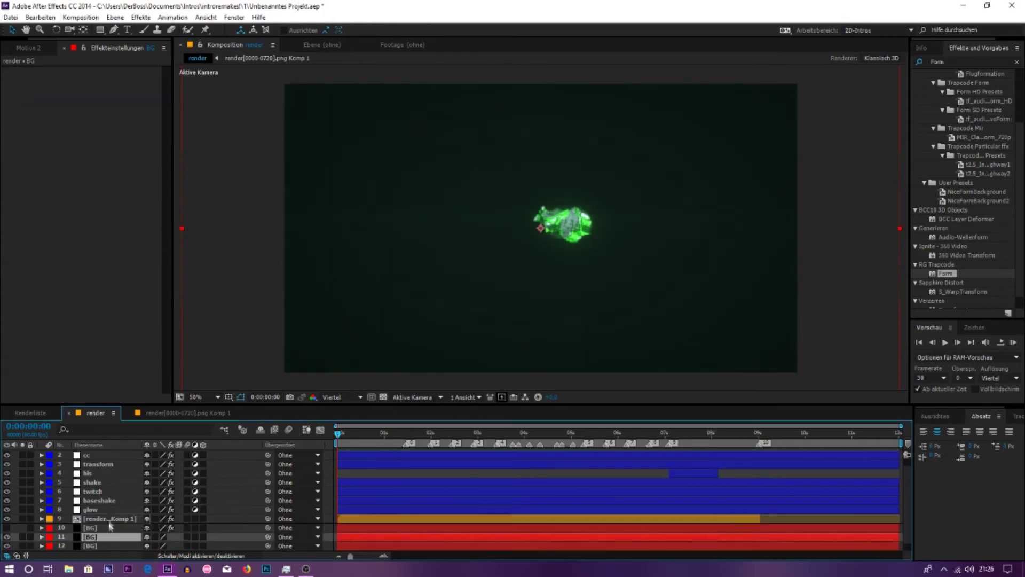
- Find Stardust in Effects & Presets and apply it to the BG layer
left_click(939, 62)
type("pl")
key("BackSpace")
key("BackSpace")
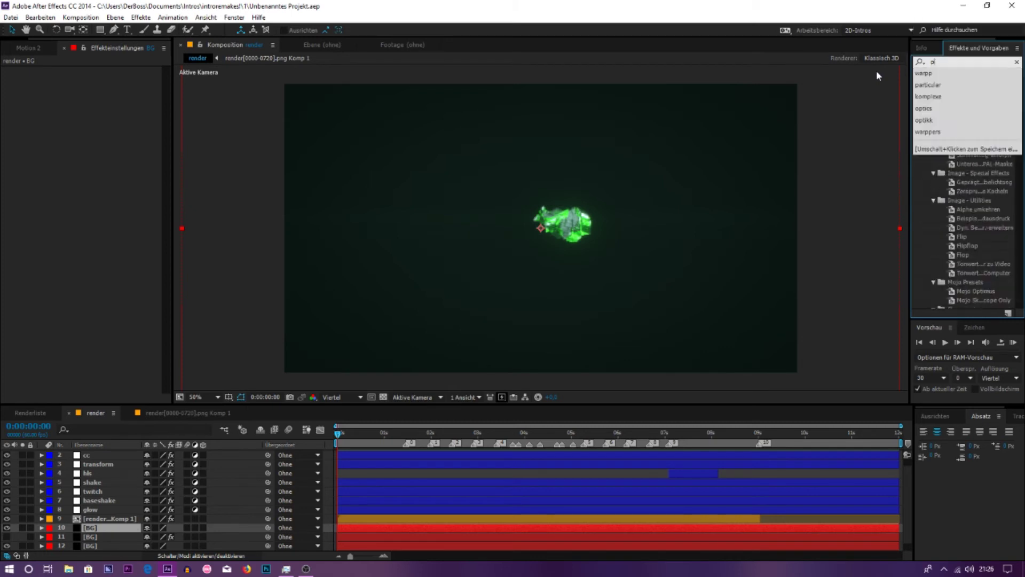
scroll(1020, 203, "down", 2)
type("stard")
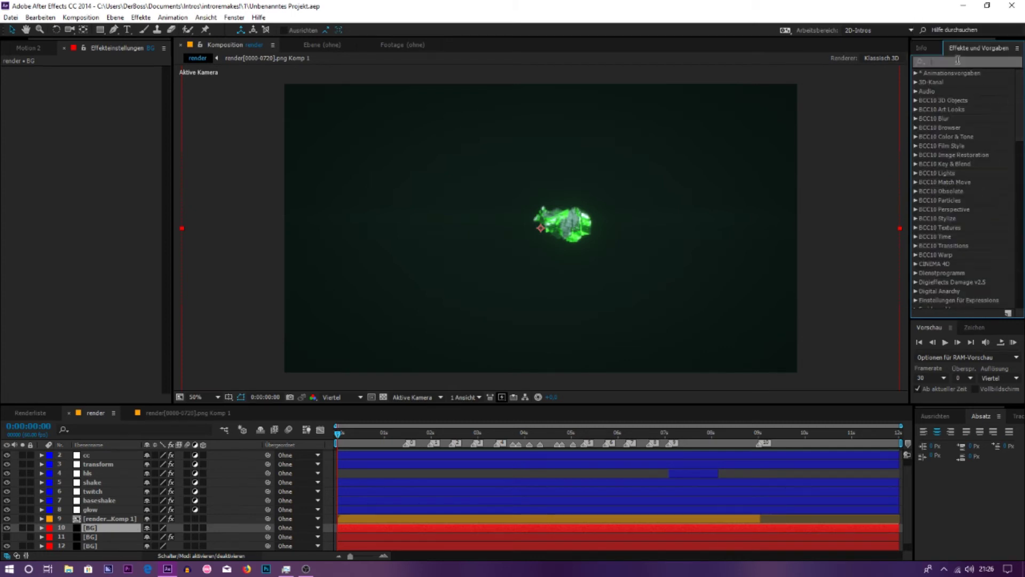
key("Return")
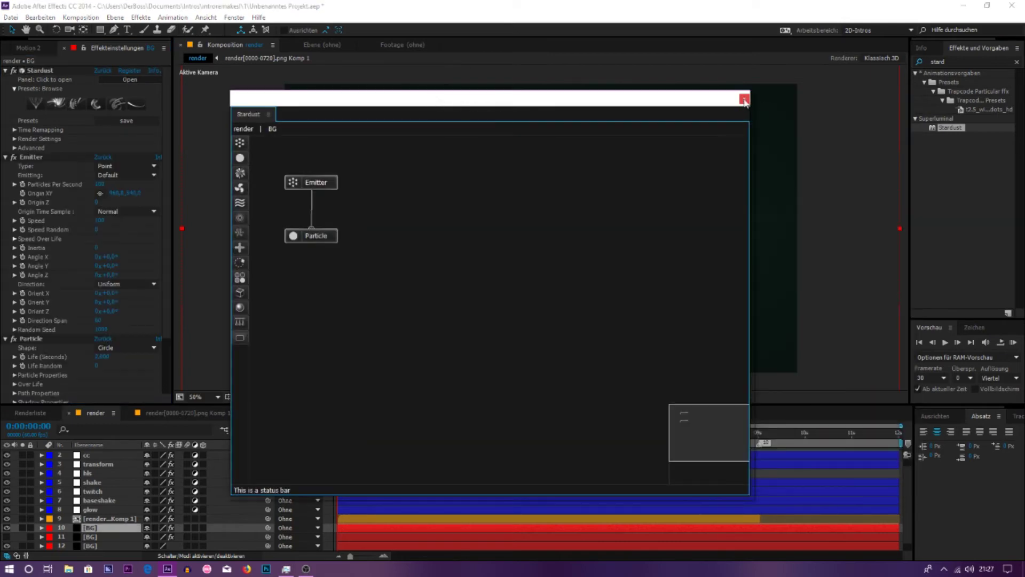
left_click(744, 99)
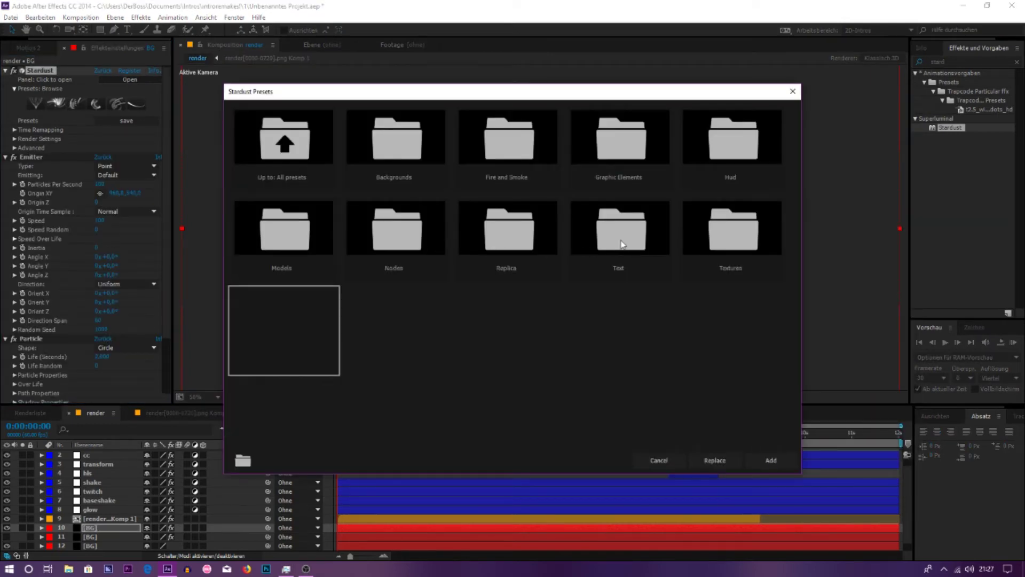
- Browse the Stardust General presets and replace the setup with Swirl 01
double_click(622, 244)
left_click(275, 162)
left_click(619, 140)
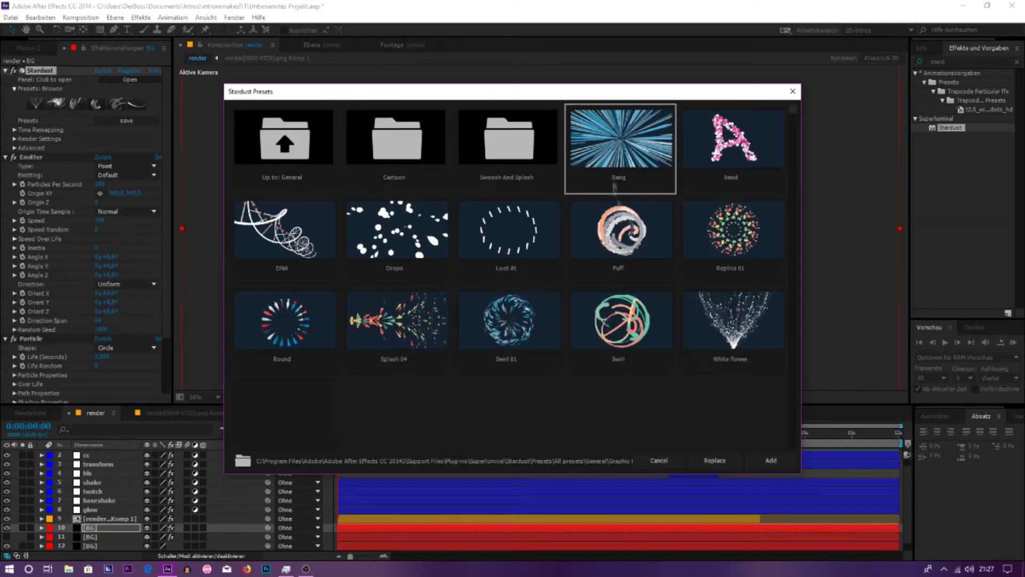
left_click(275, 150)
left_click(407, 155)
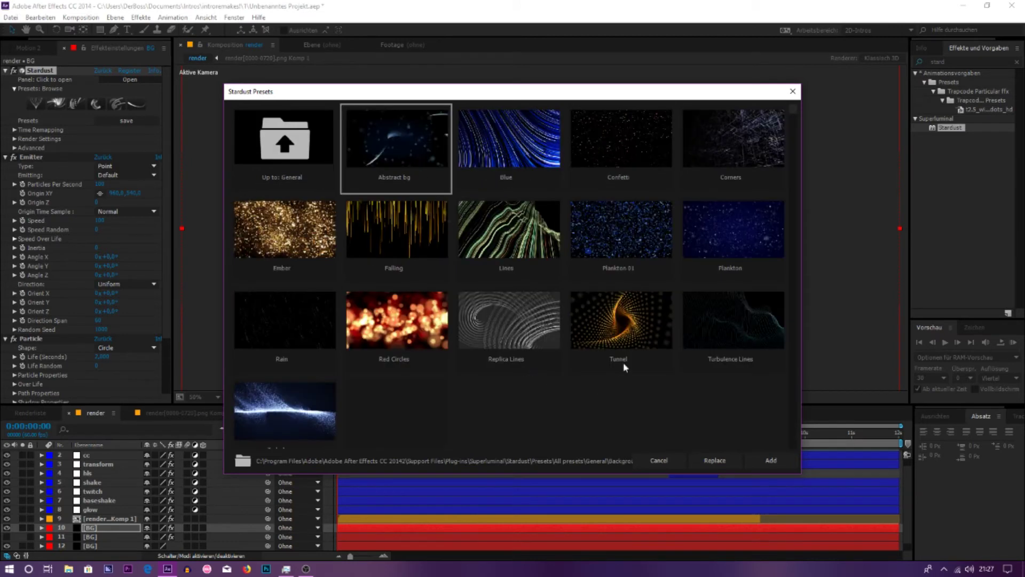
left_click(278, 156)
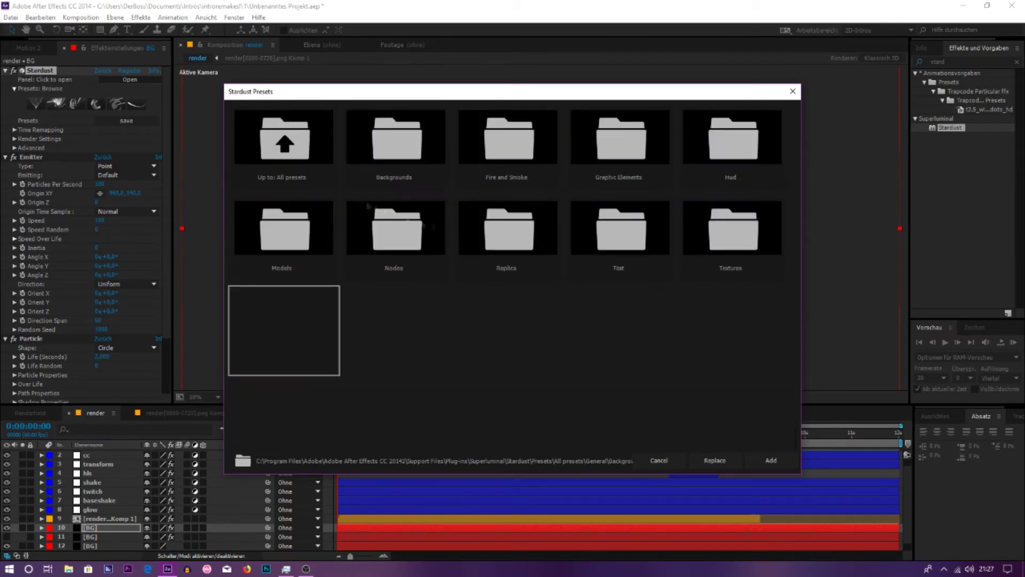
left_click(276, 151)
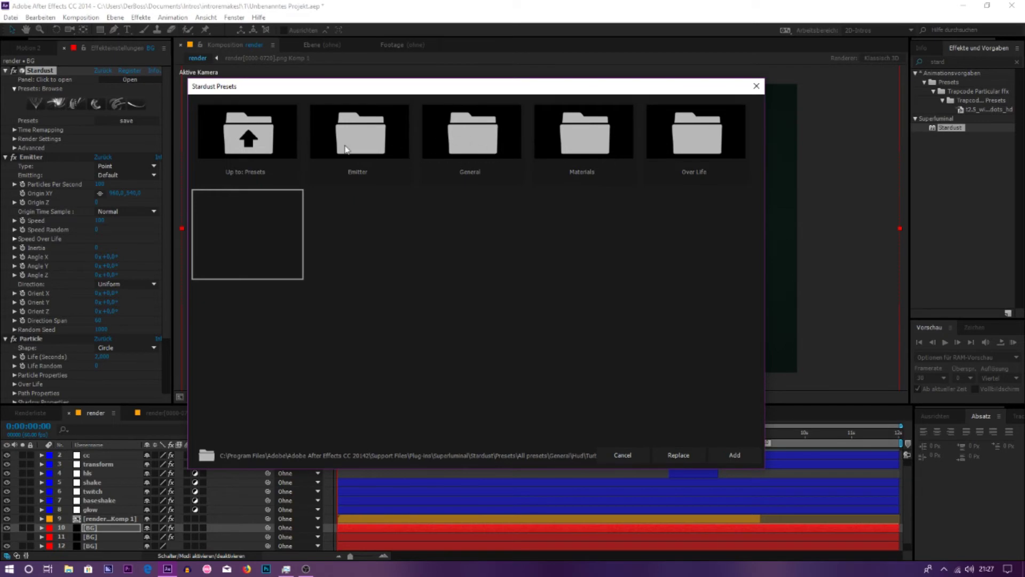
left_click(480, 147)
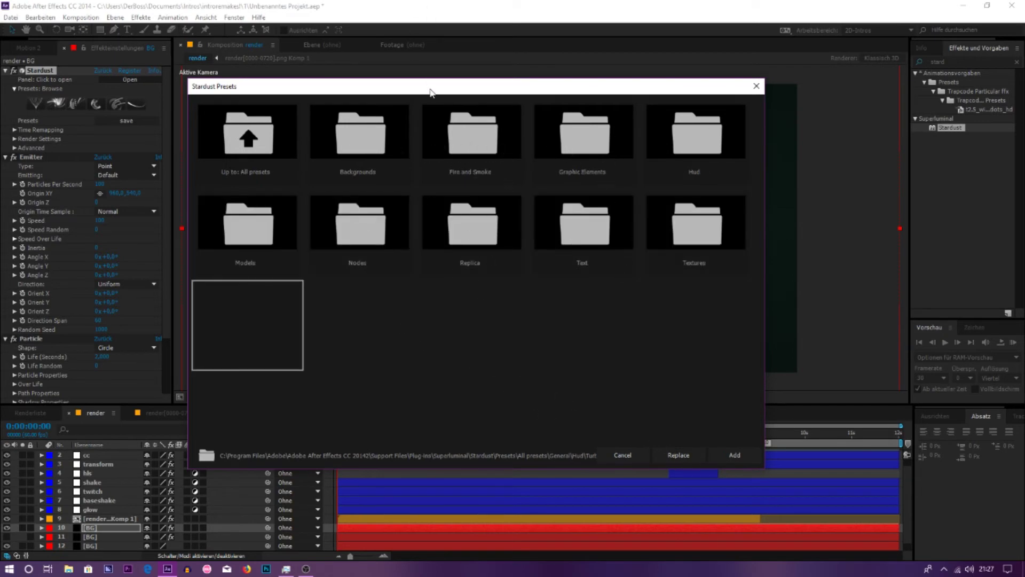
left_click(471, 134)
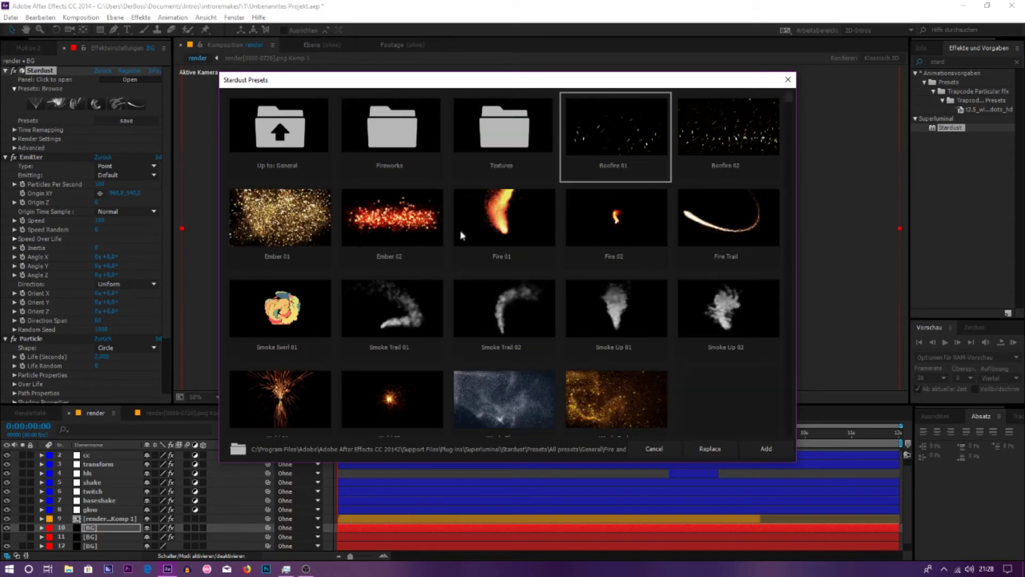
left_click(275, 140)
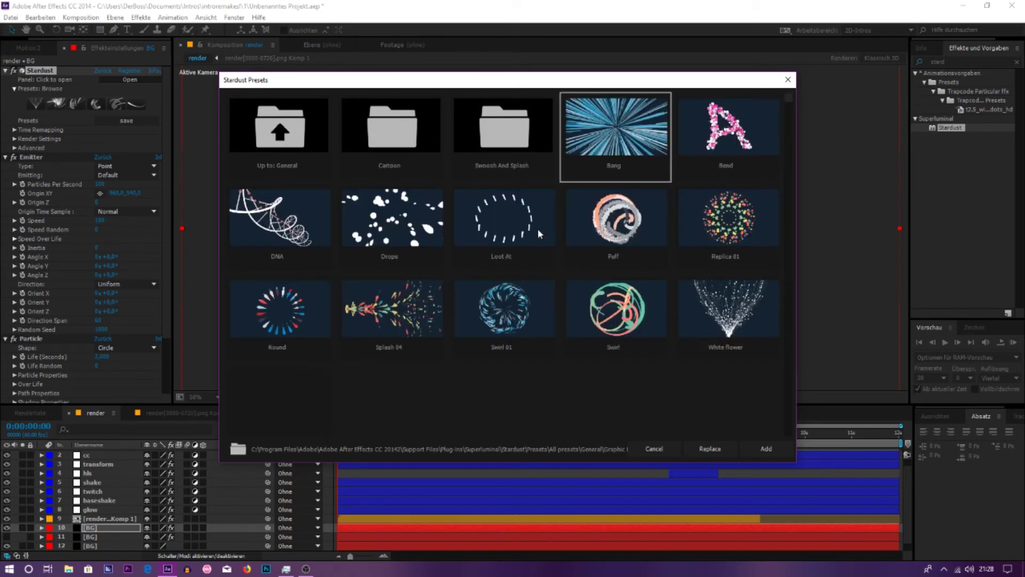
left_click(509, 321)
left_click(709, 448)
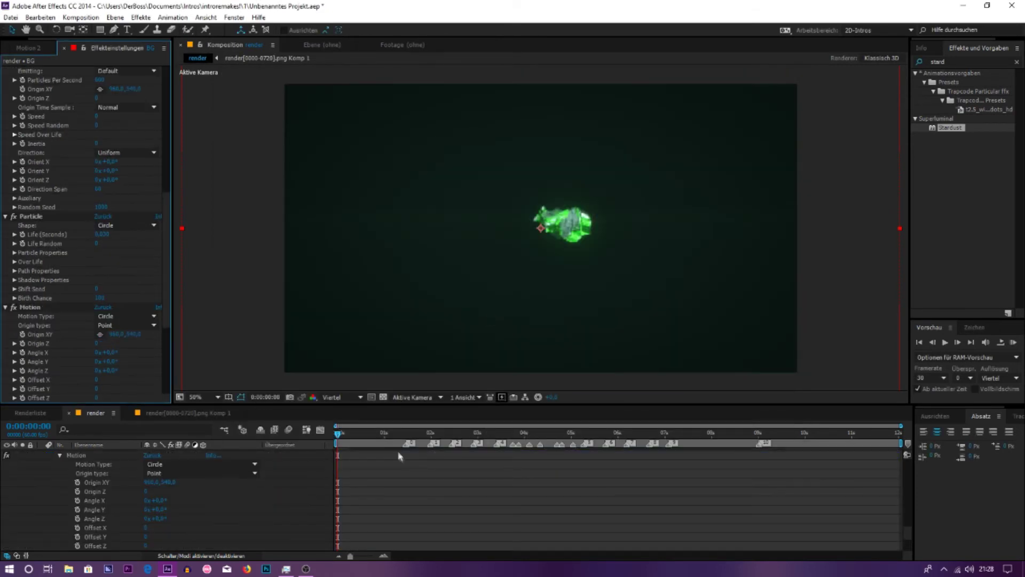
- At 0:00:08:23, hide the cc glow, render at full resolution, and reposition the emitter Origin XY
left_click(729, 433)
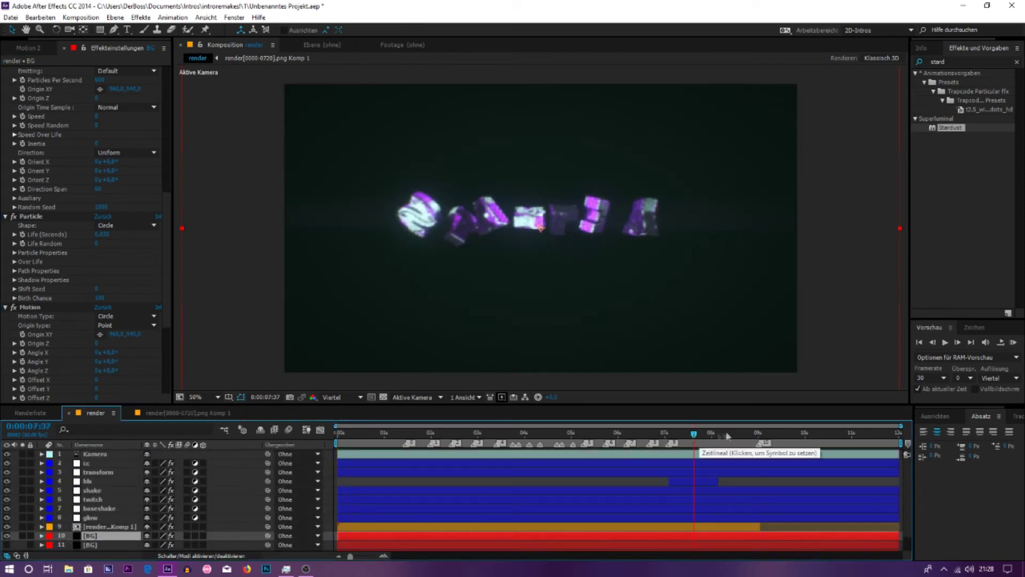
left_click(115, 89)
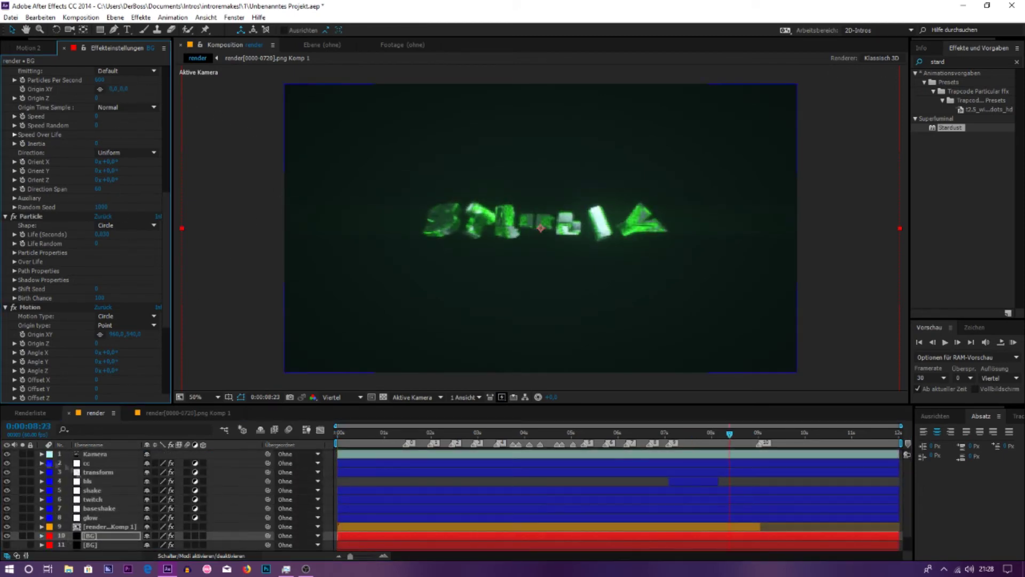
left_click(6, 463)
left_click(107, 526)
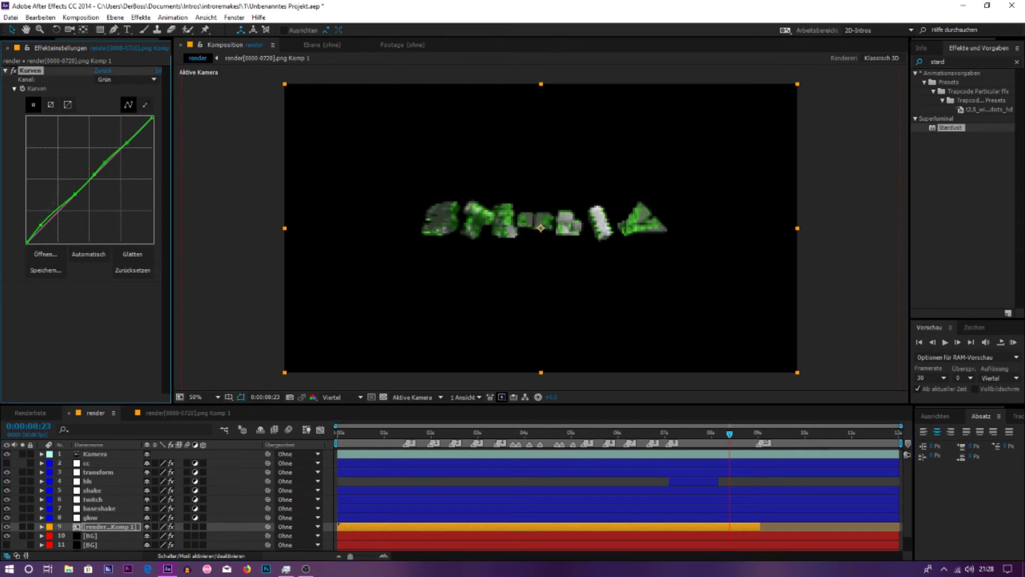
left_click(340, 397)
left_click(333, 422)
left_click(107, 536)
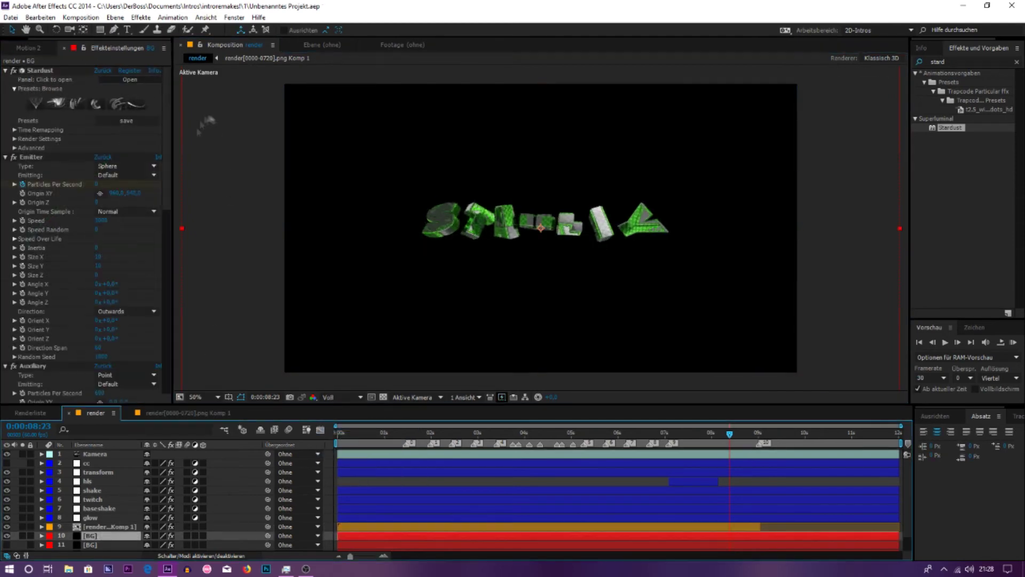
left_click(133, 105)
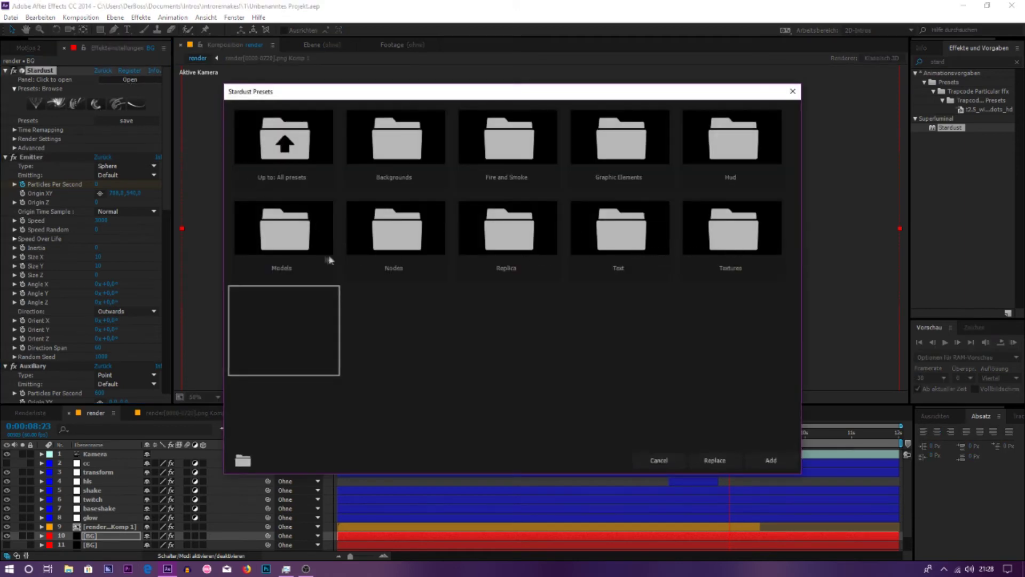
- Apply the Ember Backgrounds preset and adjust the emitter origin so particles fill the frame
double_click(405, 244)
double_click(293, 155)
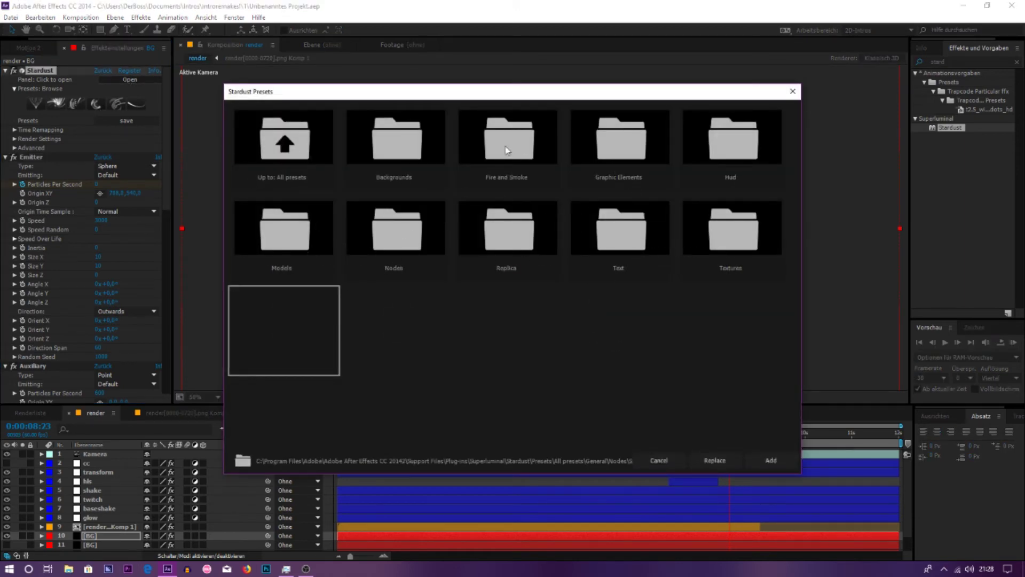
double_click(402, 157)
double_click(275, 235)
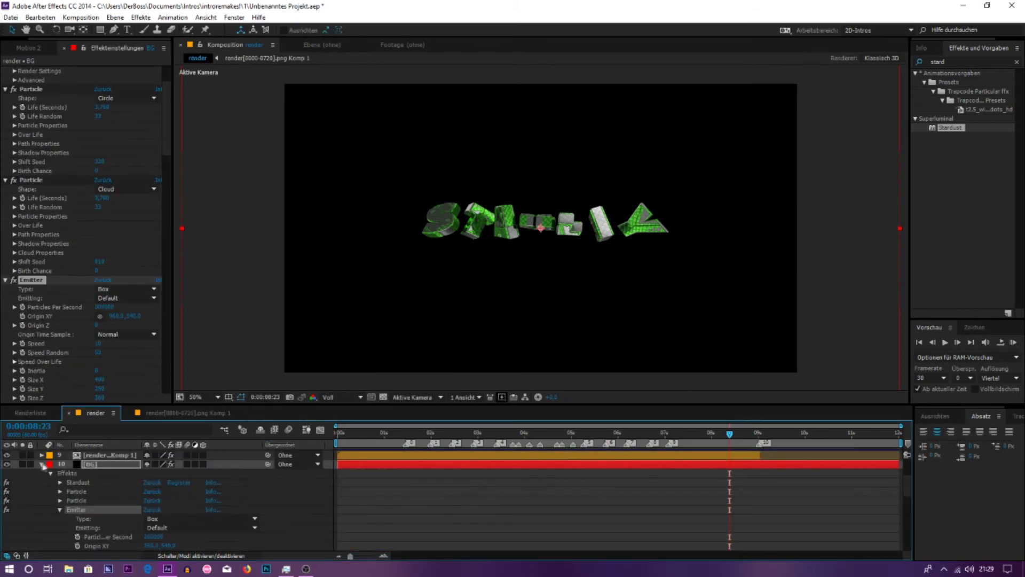
left_click(112, 320)
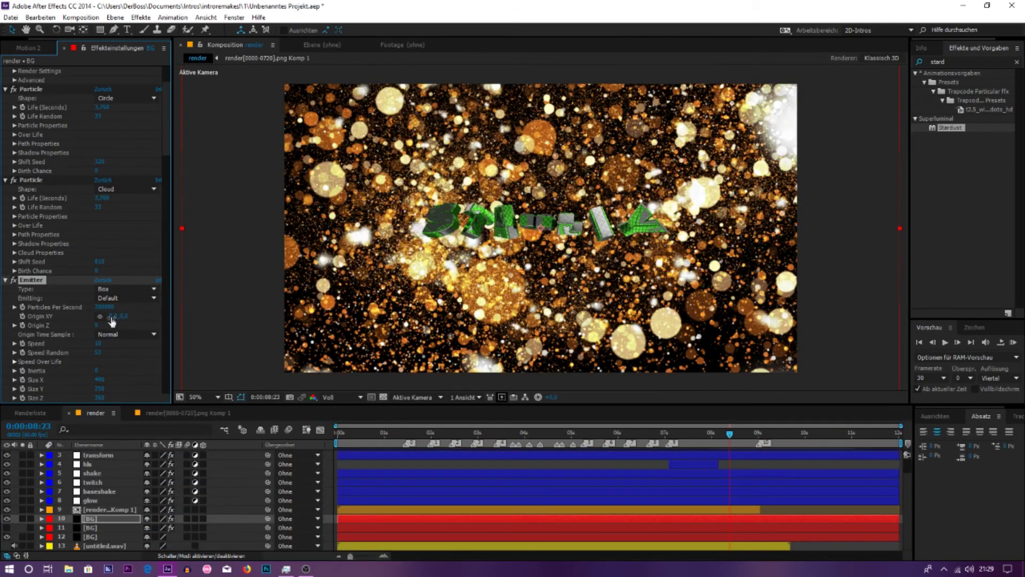
- Search 'hls' and apply Farbbalance (HLS) to the BG layer
scroll(140, 368, "down", 15)
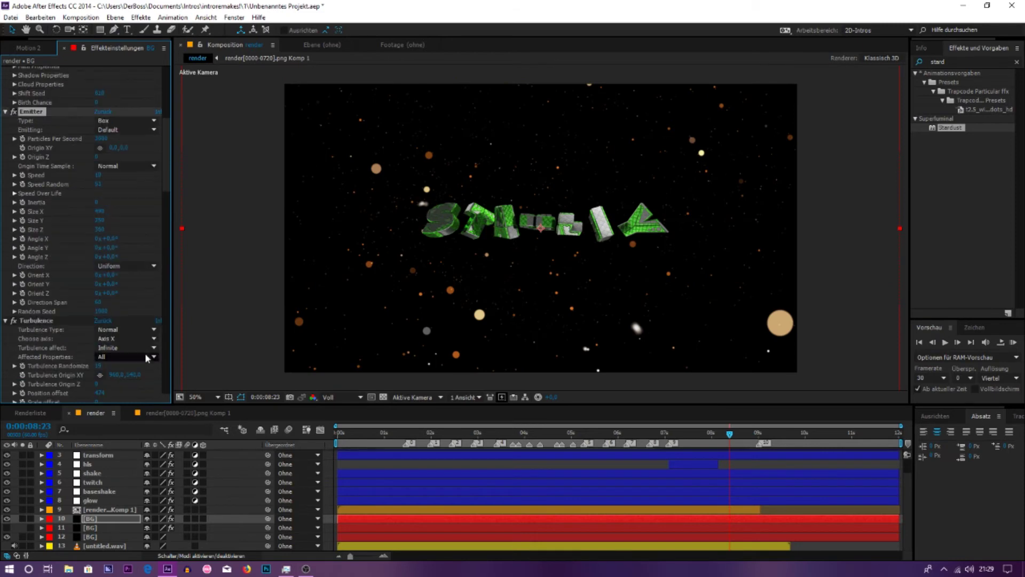
double_click(939, 62)
type("hls")
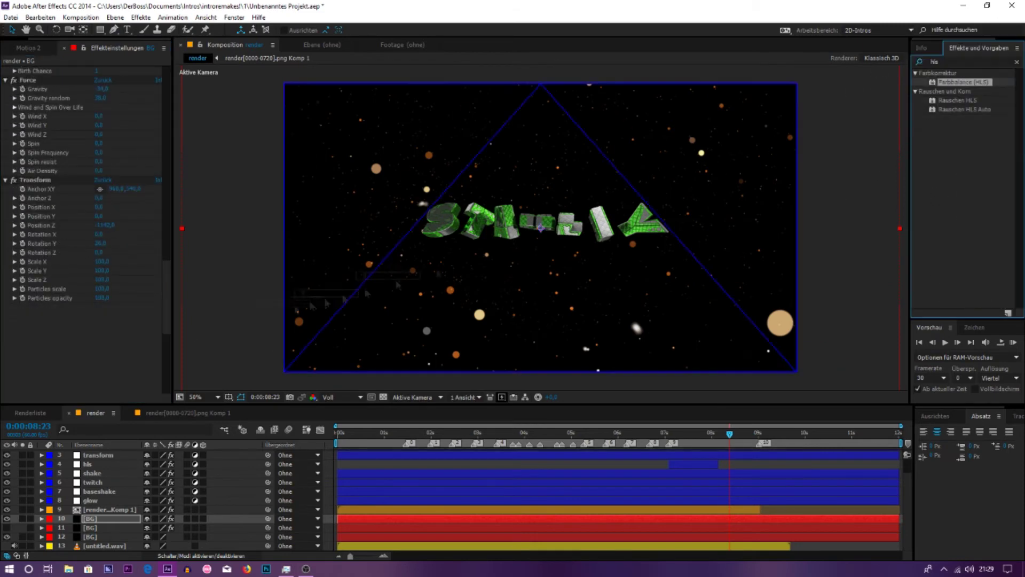
left_click_drag(962, 81, 534, 224)
- Toggle the cc grading layer on and off, then reselect the BG layer
scroll(53, 490, "up", 2)
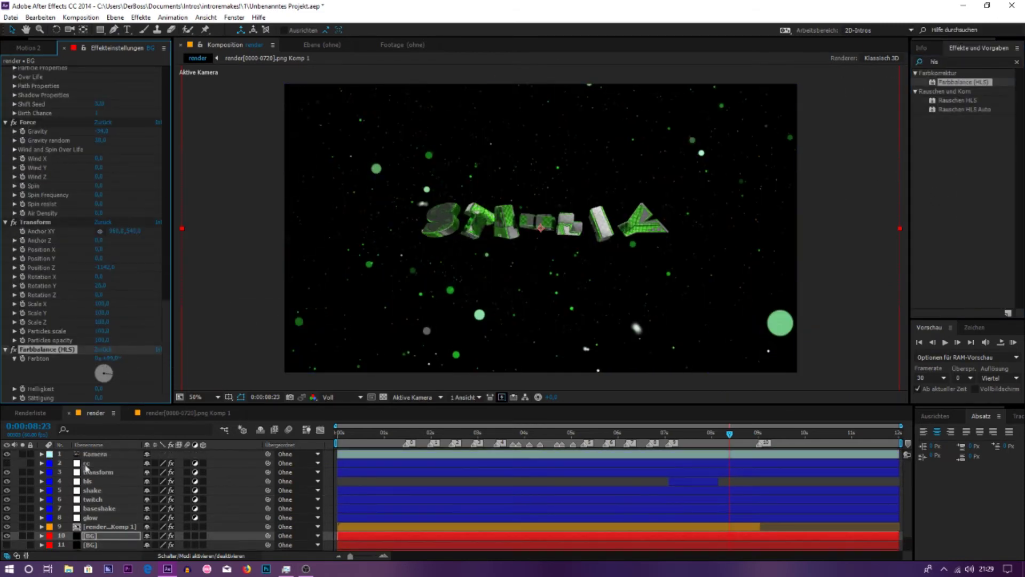
left_click(85, 463)
left_click(7, 463)
left_click(7, 463)
scroll(105, 520, "down", 1)
left_click(106, 520)
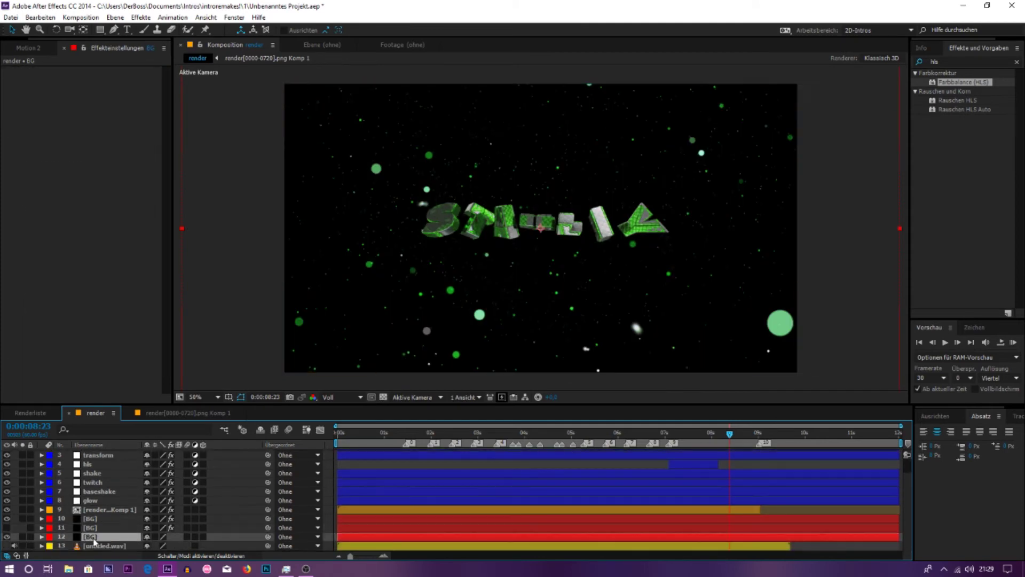
key("ctrl+5")
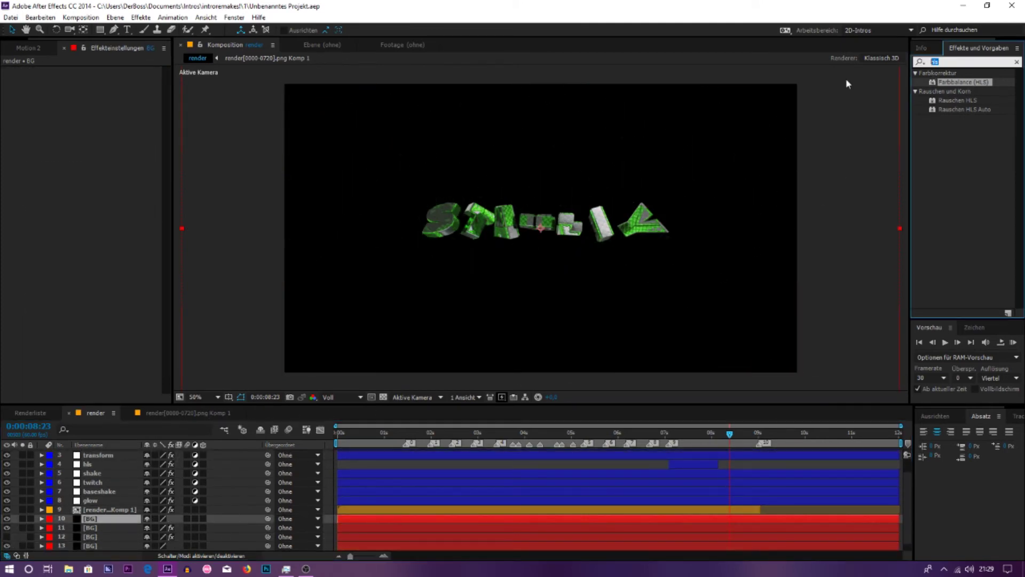
- Apply Trapcode Particular to BG with Star (No DOF) particles
type("particular")
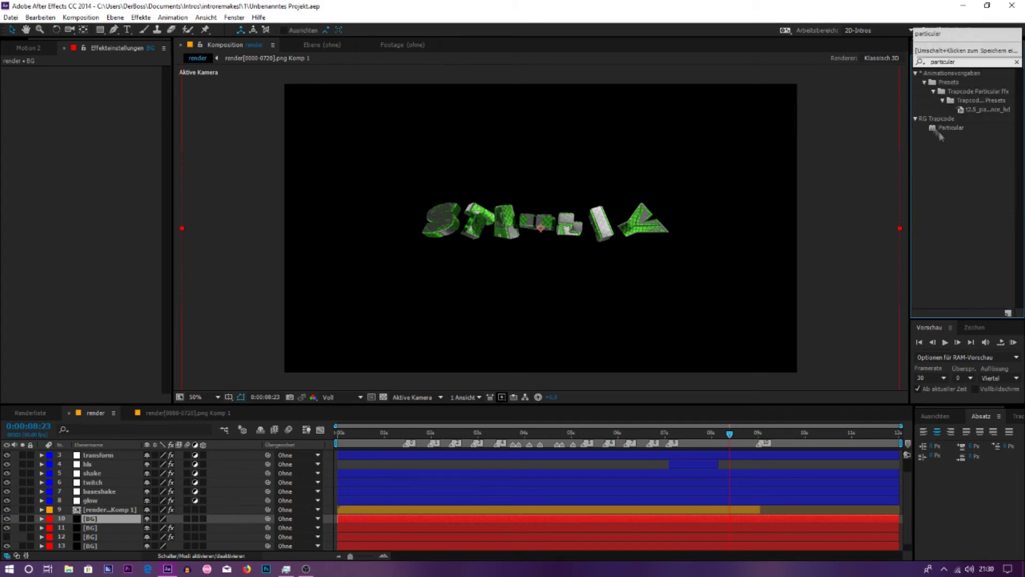
left_click_drag(938, 134, 138, 172)
left_click(15, 148)
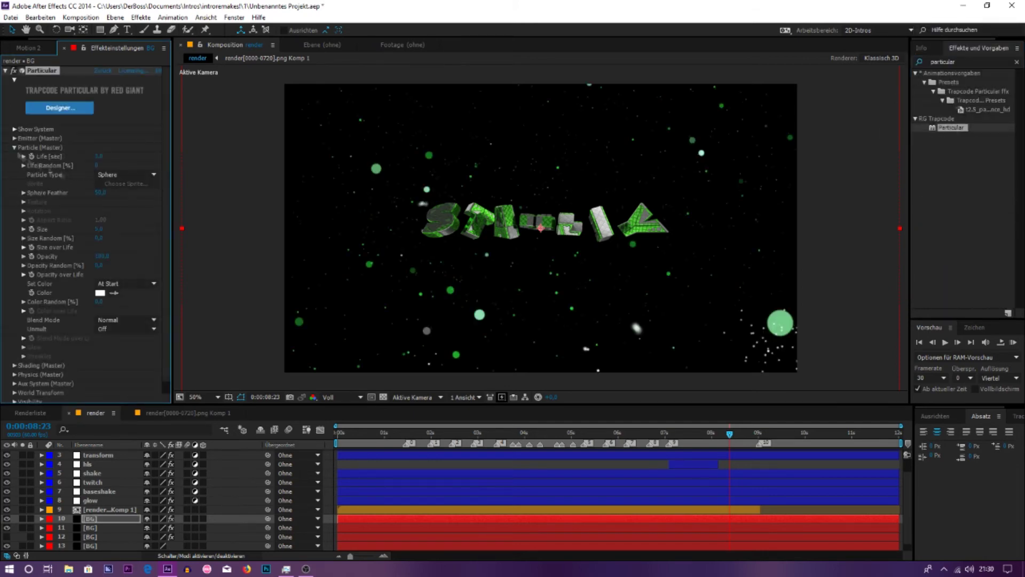
left_click(126, 174)
left_click(146, 209)
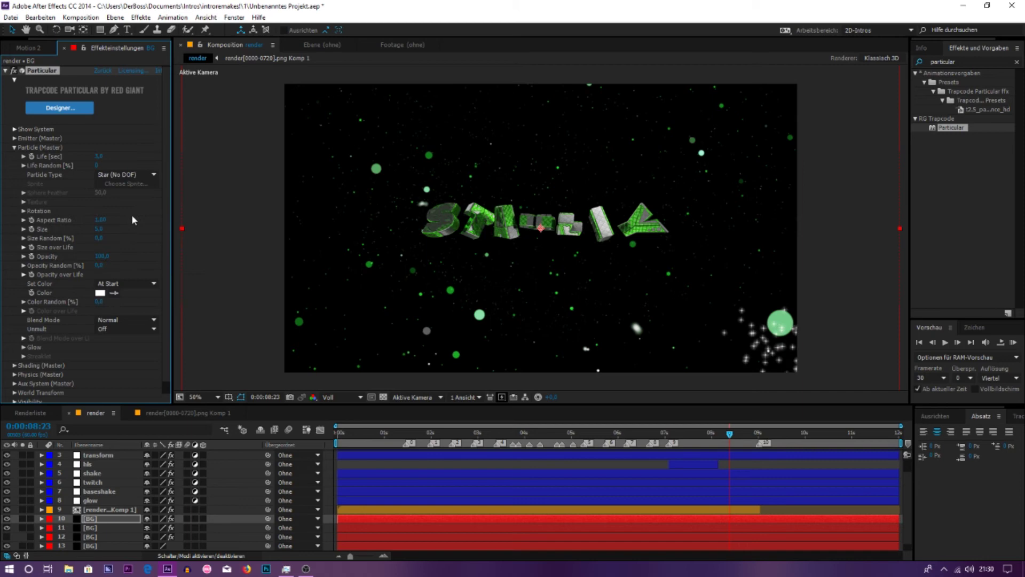
- Add a wiggle expression to the emitter position and set Particles/sec to 65
left_click(15, 138)
left_click(31, 192, "alt")
type("wiggle(2,2540")
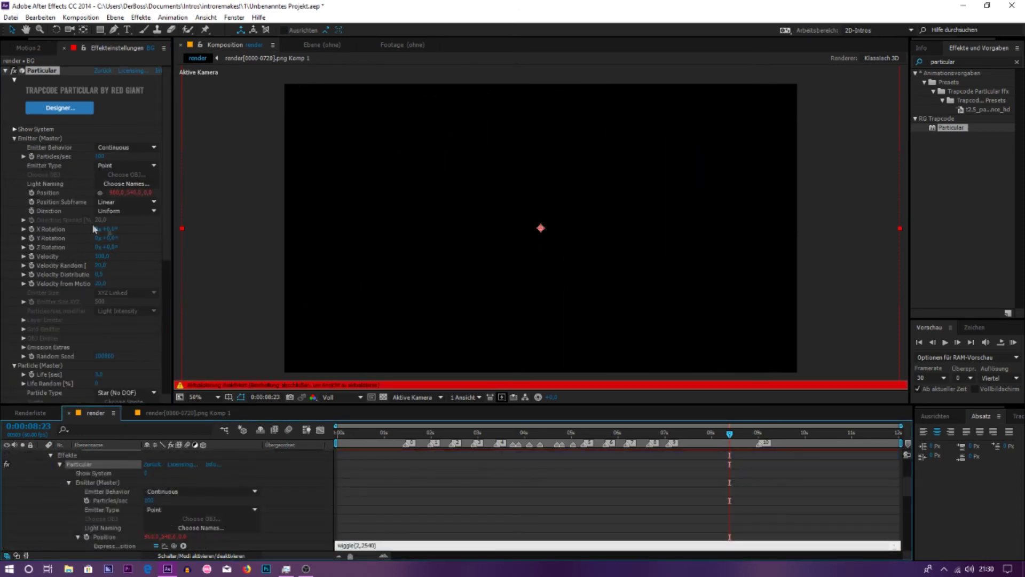
left_click(94, 228)
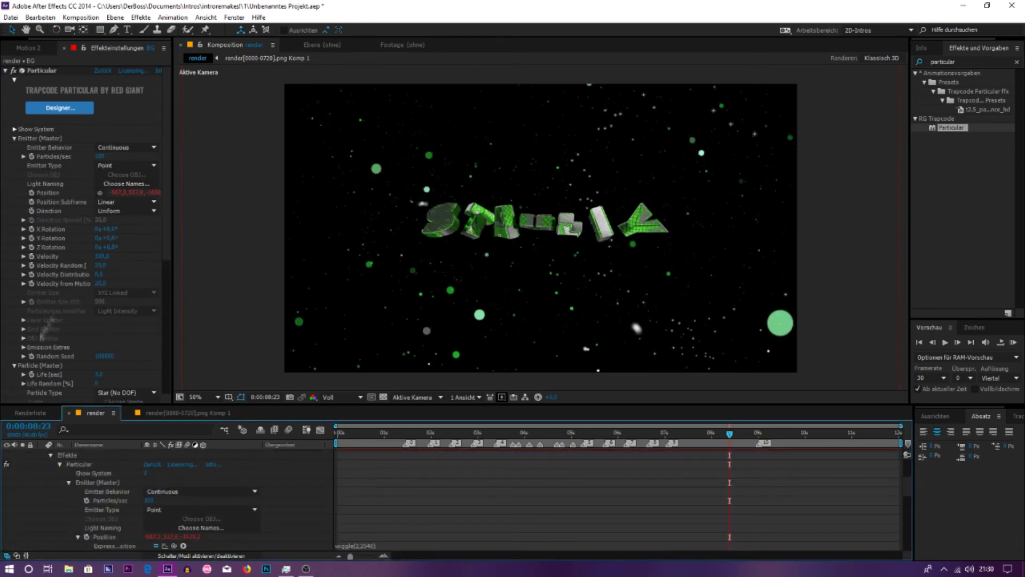
scroll(43, 331, "down", 1)
left_click_drag(100, 132, 81, 132)
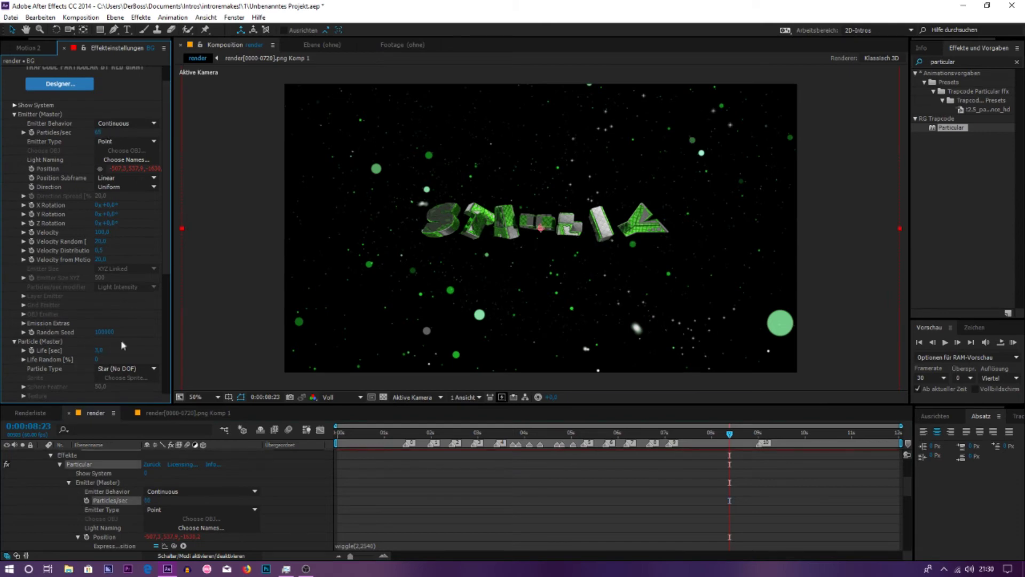
- Apply the fade-in-and-out Opacity over Life preset and save the project
scroll(123, 345, "down", 2)
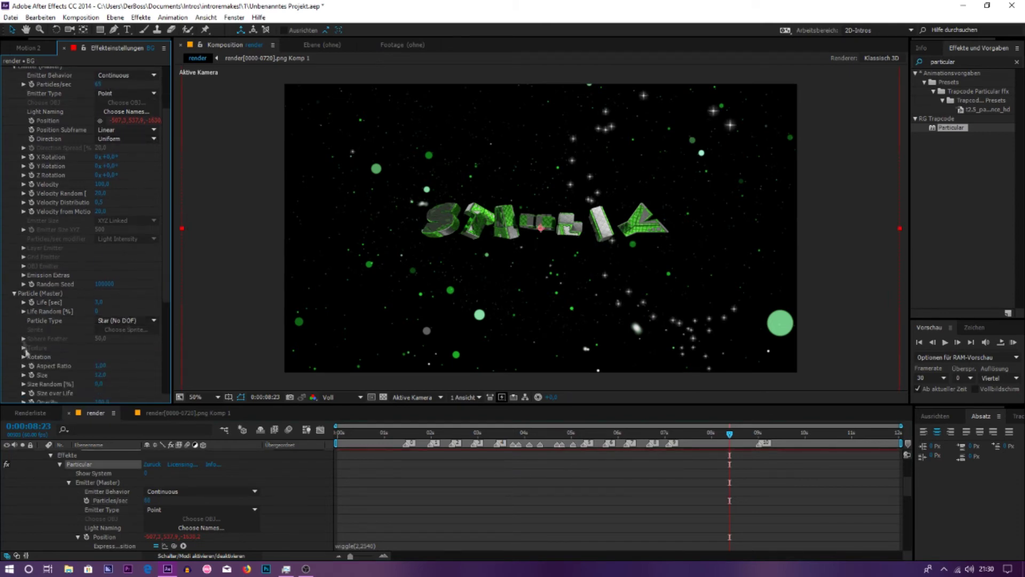
scroll(25, 352, "down", 5)
left_click(24, 283)
left_click_drag(172, 328, 217, 329)
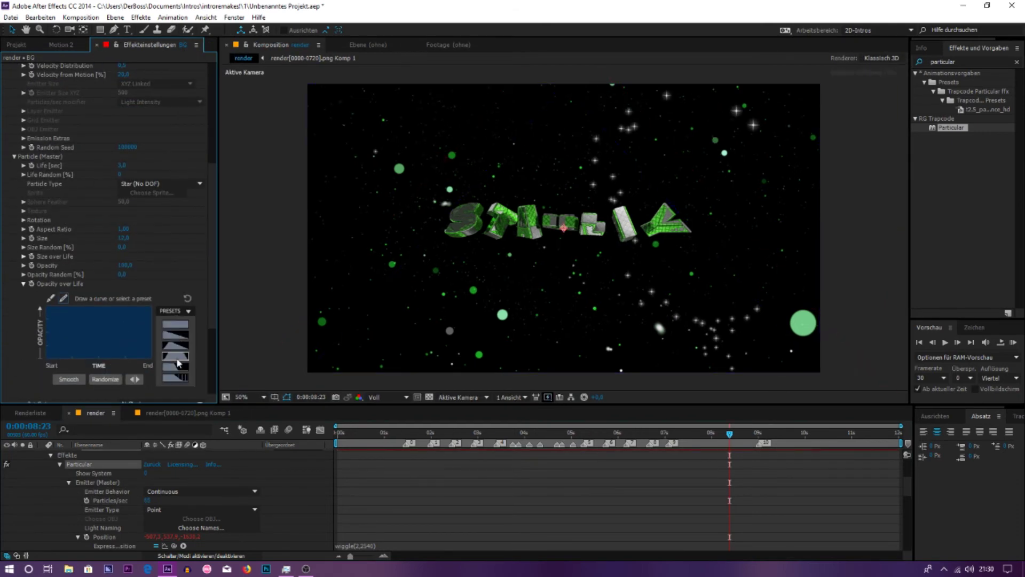
left_click(178, 363)
key("ctrl+s")
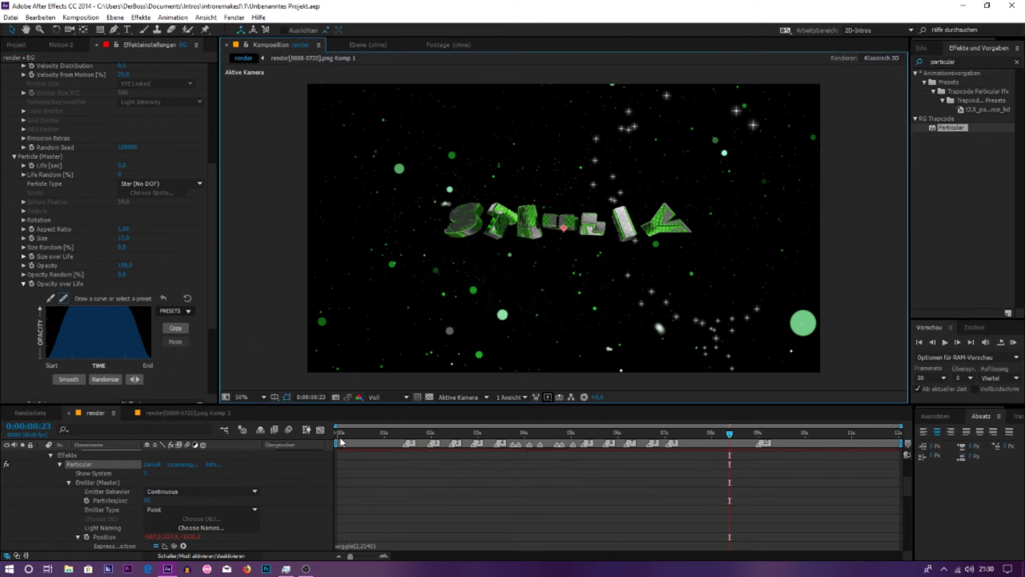
- RAM-preview from 0:00:02:45, then turn on the two hidden BG layers for green bokeh
key("u")
left_click(466, 433)
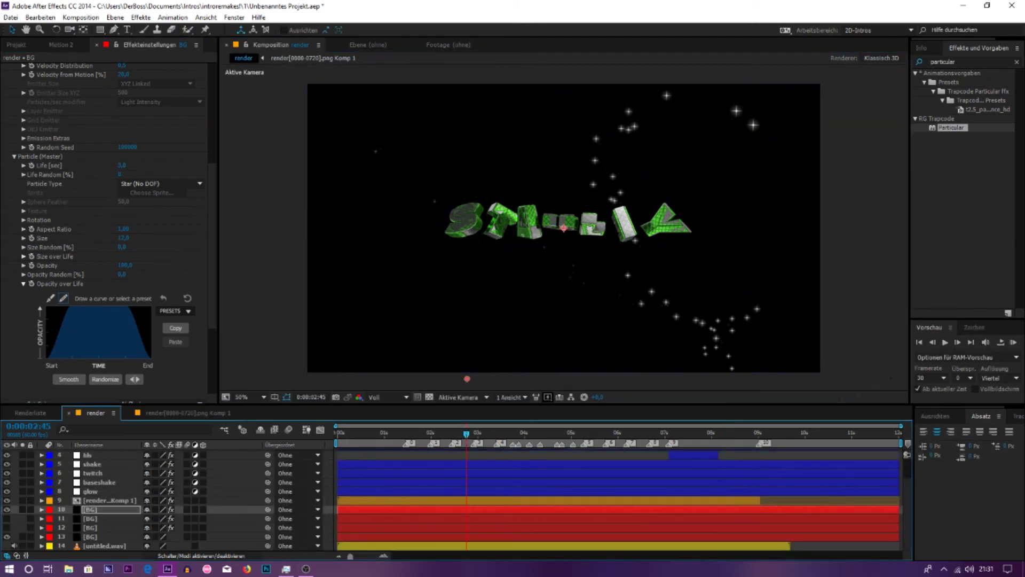
left_click(1014, 342)
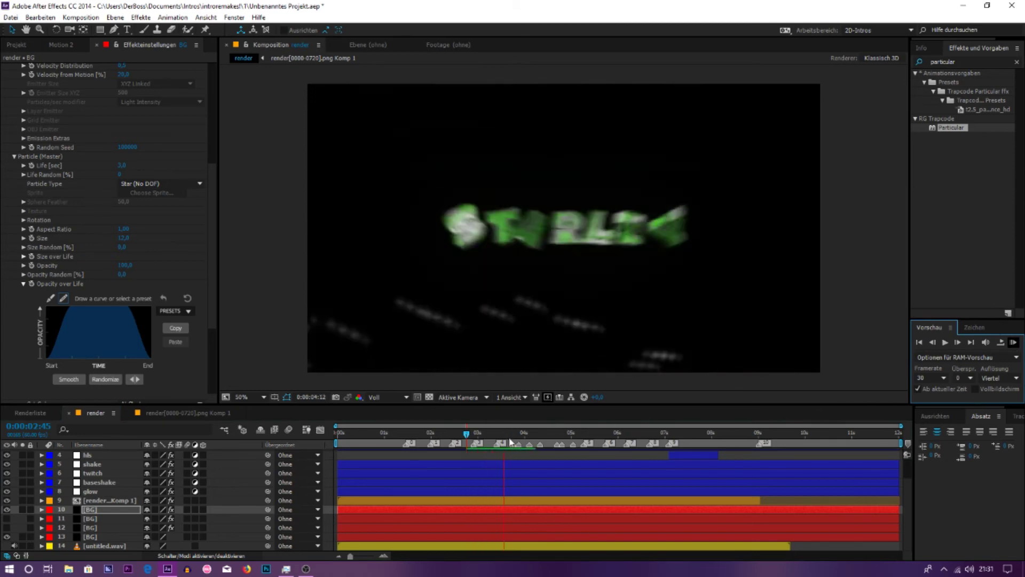
key("space")
left_click(1014, 342)
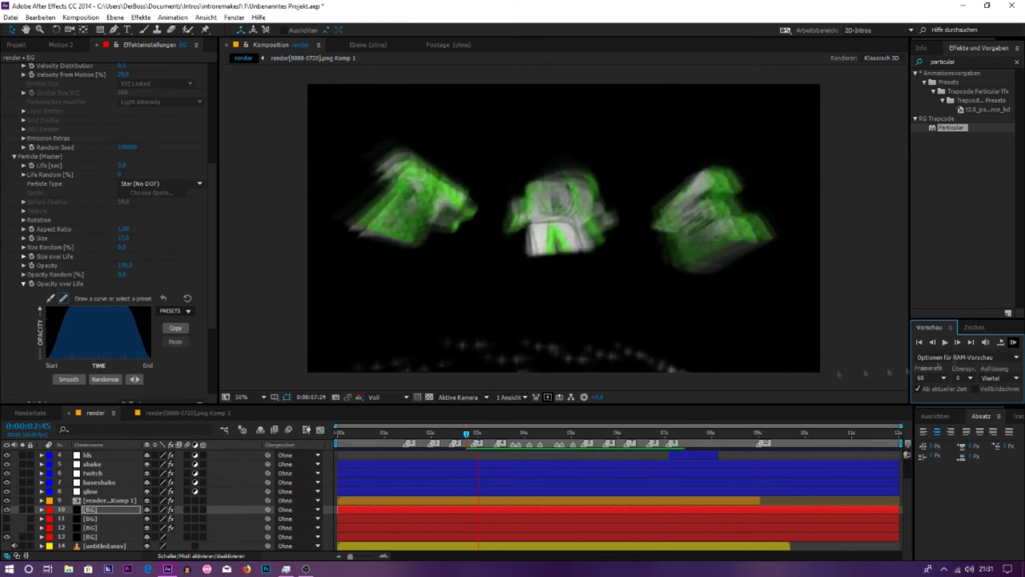
key("space")
left_click_drag(6, 519, 7, 527)
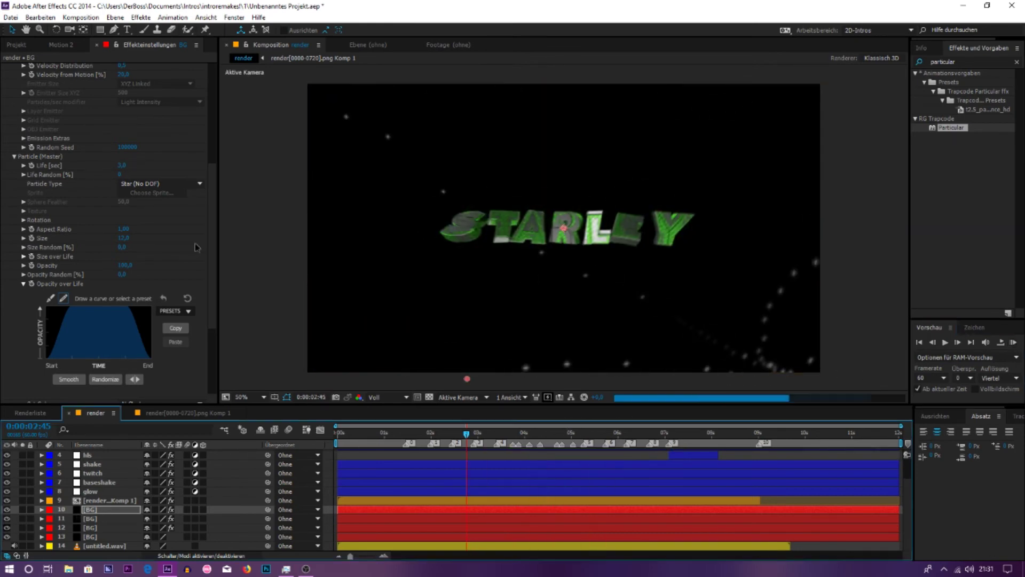
scroll(161, 497, "up", 2)
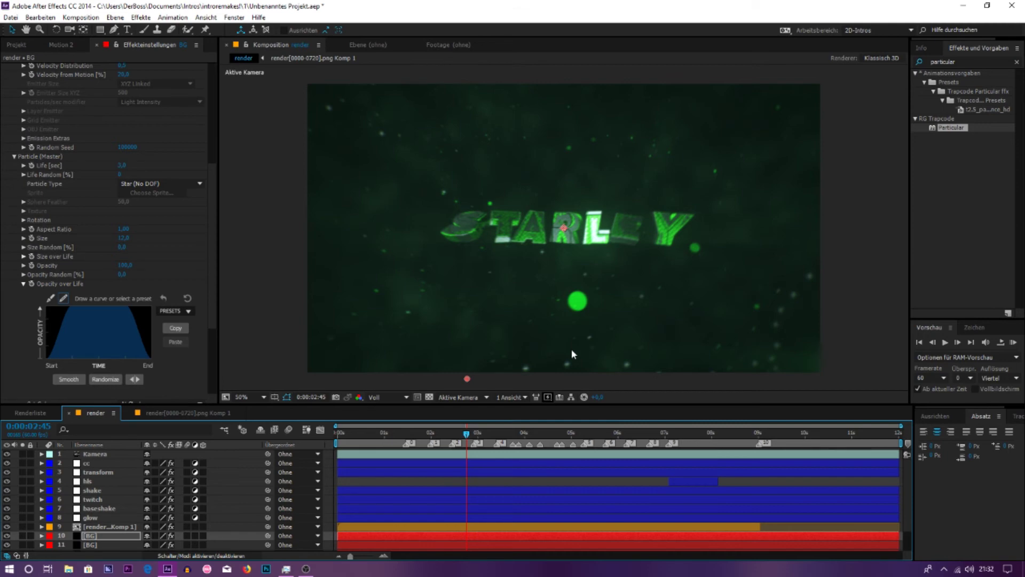
- Apply Particular to a new BG layer and set particles per second to 20
key("ctrl+z")
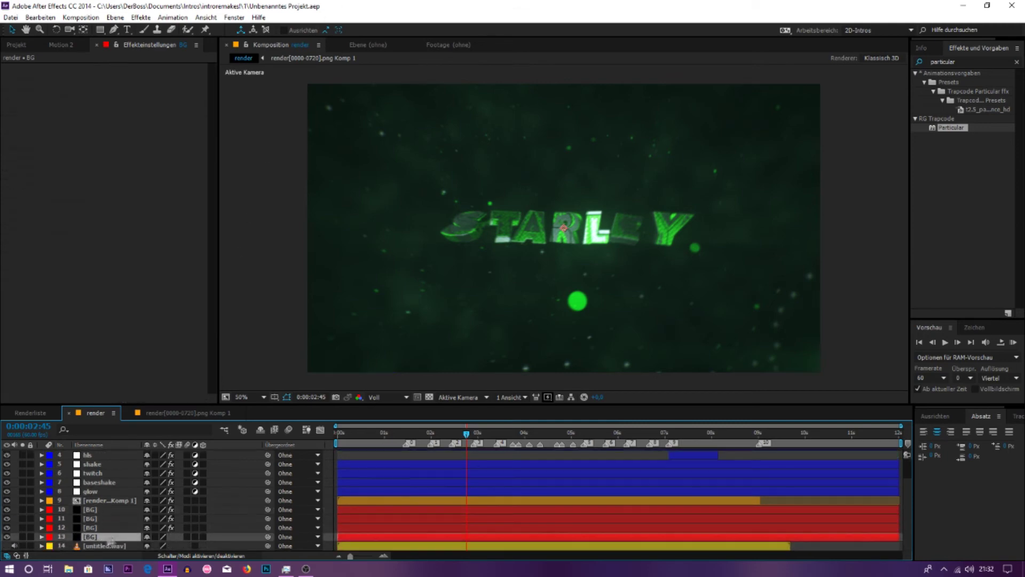
double_click(953, 129)
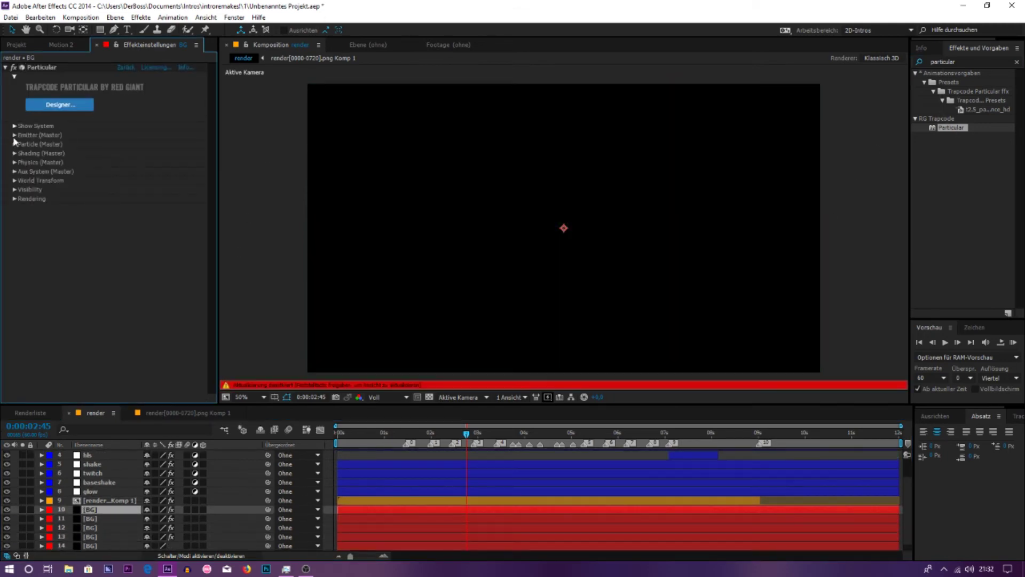
left_click(127, 153)
type("20")
- Edit the Physics gravity value and set the particle colour to light green
left_click(14, 380)
scroll(134, 368, "down", 2)
left_click(128, 370)
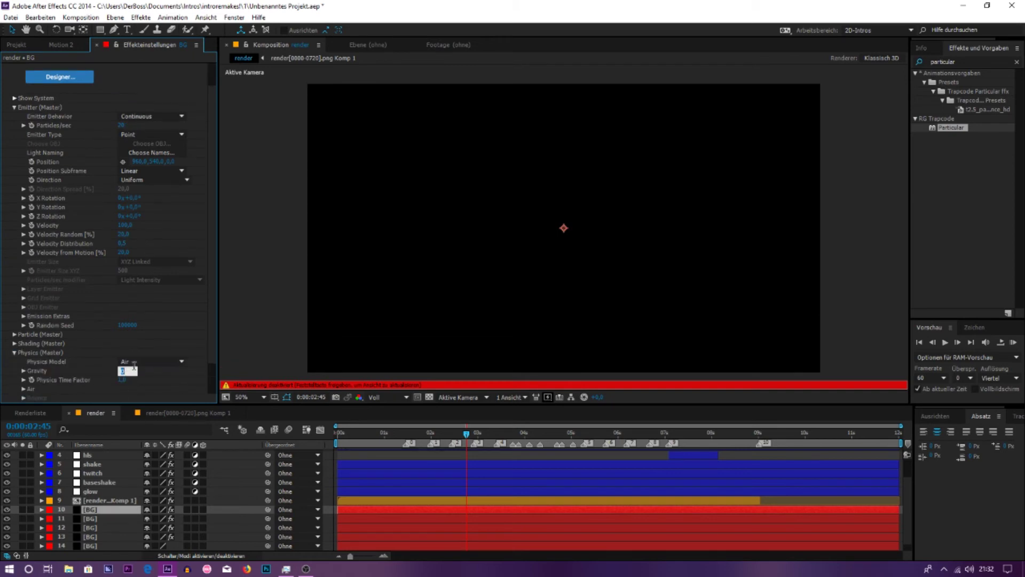
left_click(14, 334)
scroll(16, 340, "down", 3)
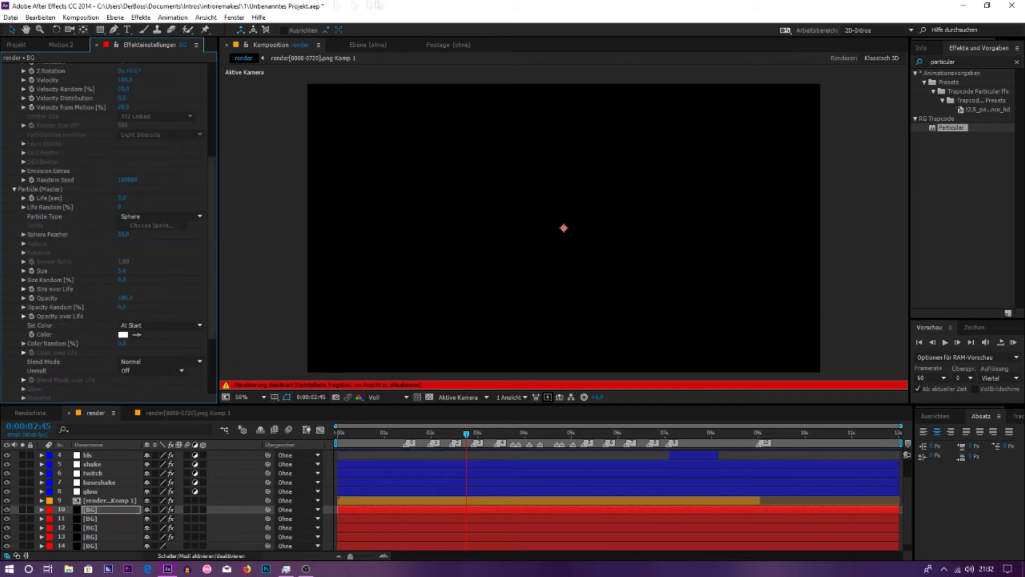
left_click(123, 334)
left_click(259, 100)
key("Return")
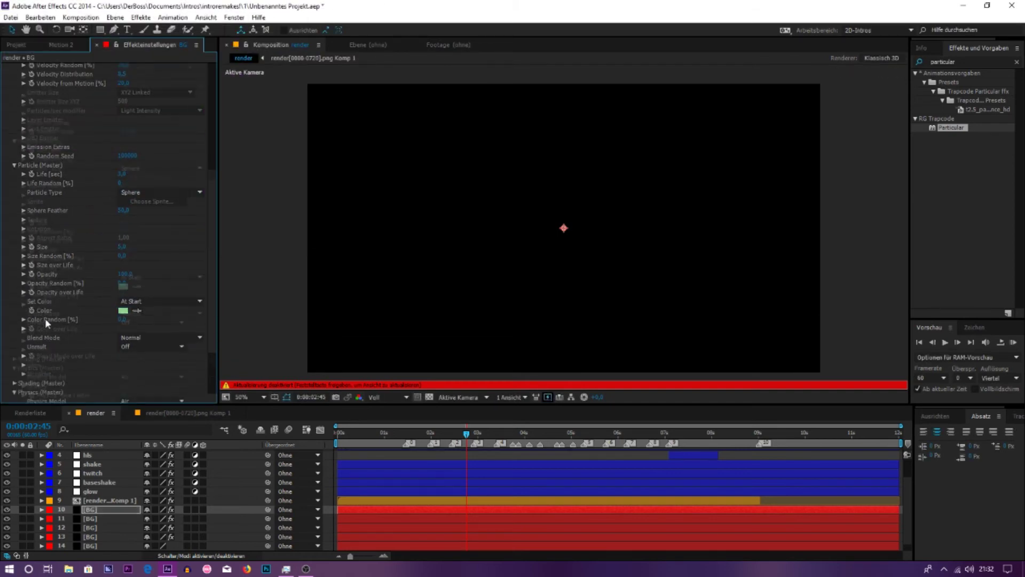
- Make the Aux System emit continuously, with aux particle colour changing Over Life
scroll(45, 318, "down", 5)
left_click(161, 162)
left_click(188, 199)
left_click(24, 307)
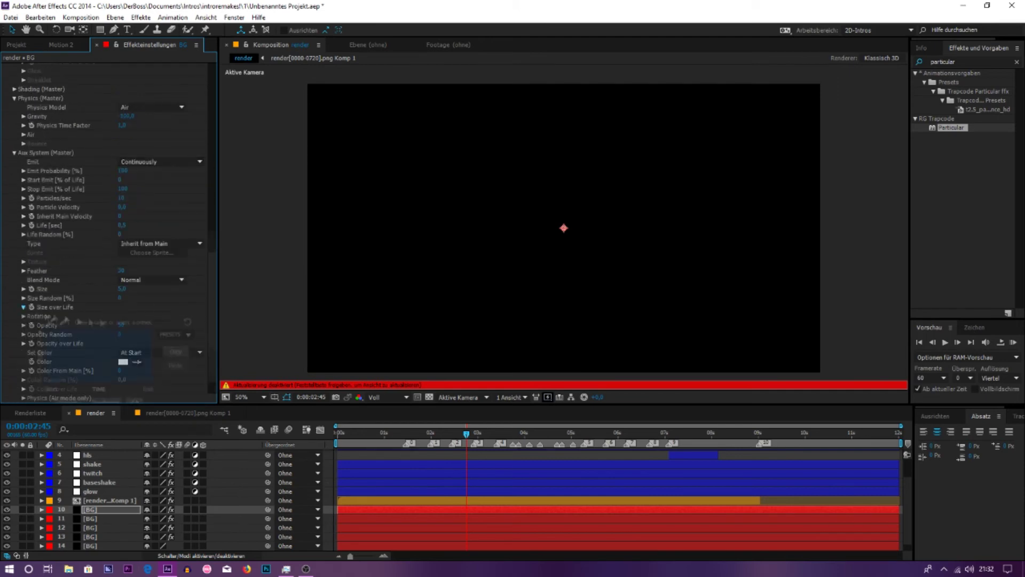
scroll(171, 341, "down", 1)
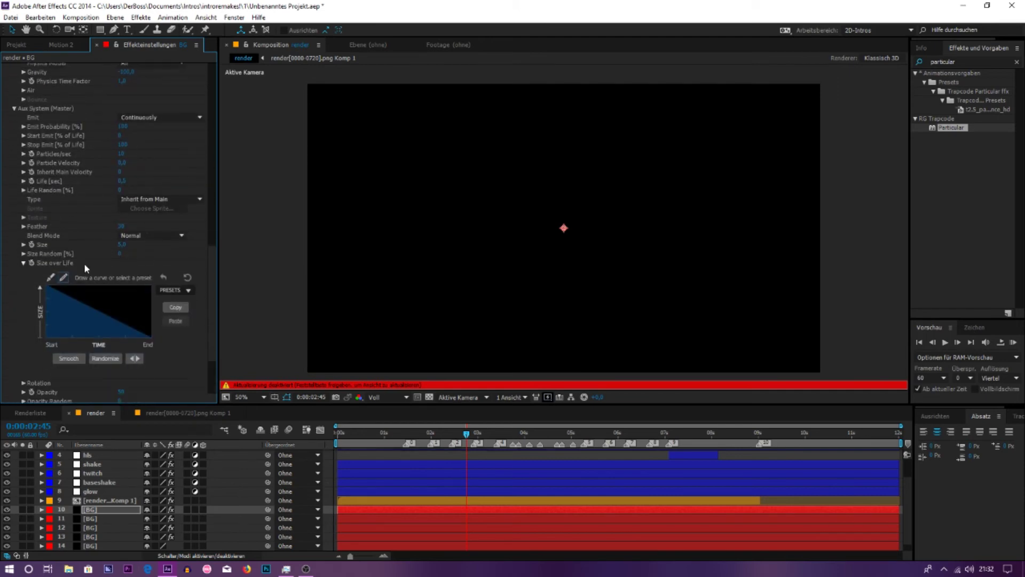
scroll(85, 263, "down", 4)
left_click(161, 347)
left_click(138, 362)
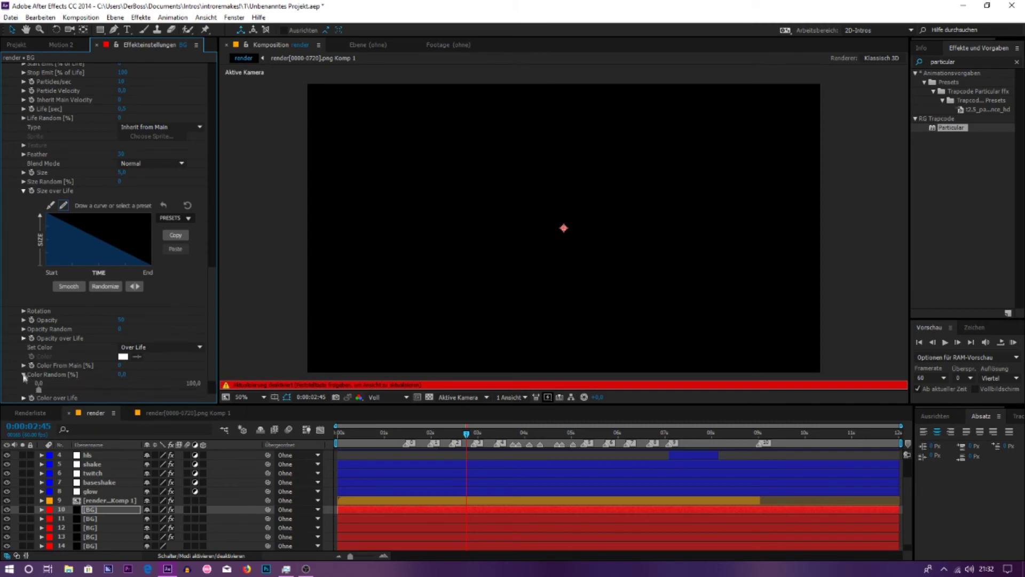
- Apply the green Color over Life ramp preset and adjust its stop colours
left_click(23, 384)
scroll(24, 383, "down", 5)
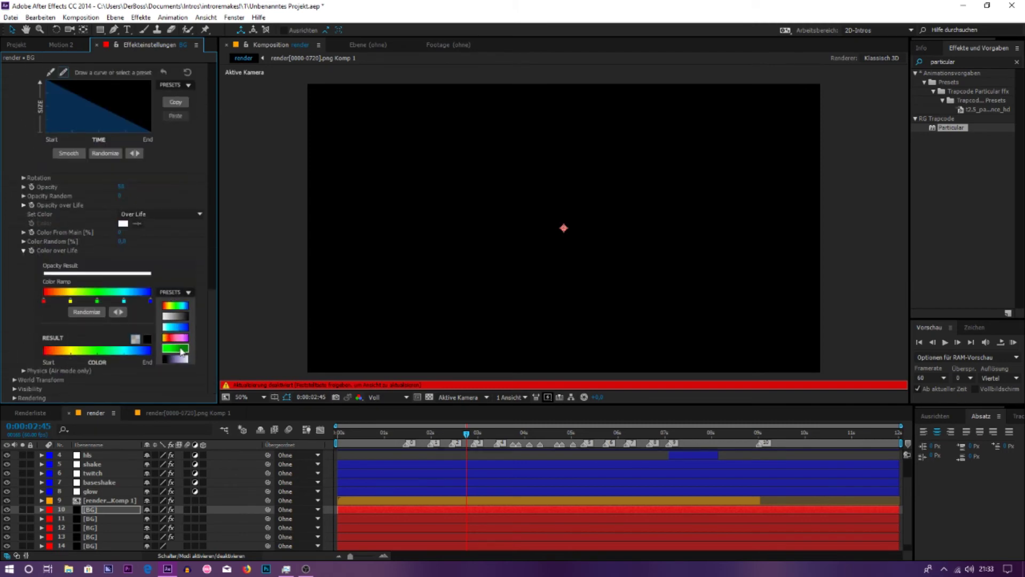
left_click(181, 351)
double_click(123, 301)
key("Return")
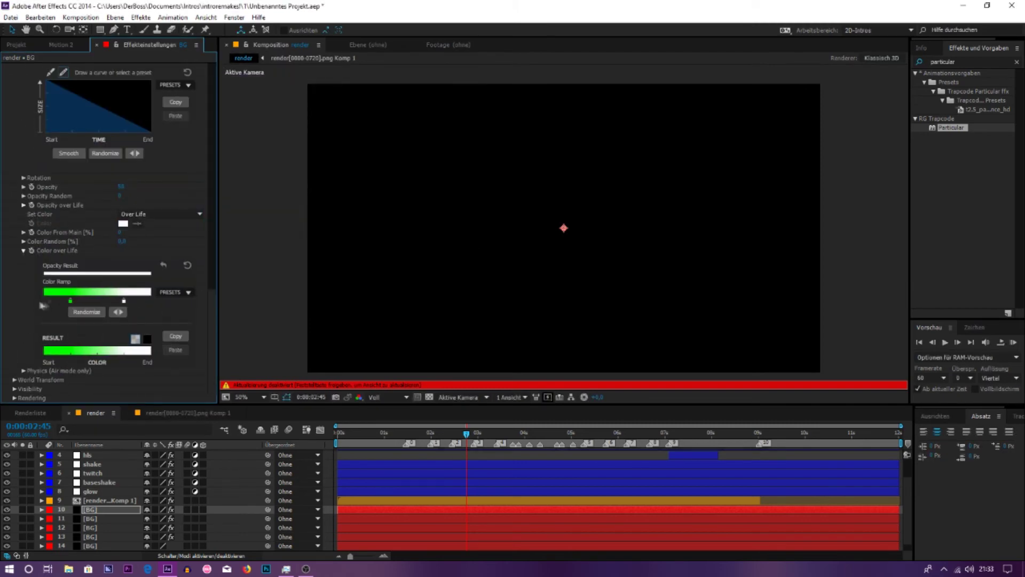
left_click_drag(43, 305, 43, 302)
double_click(43, 301)
key("Return")
- Set the Aux System particles per second to 200
scroll(75, 206, "up", 4)
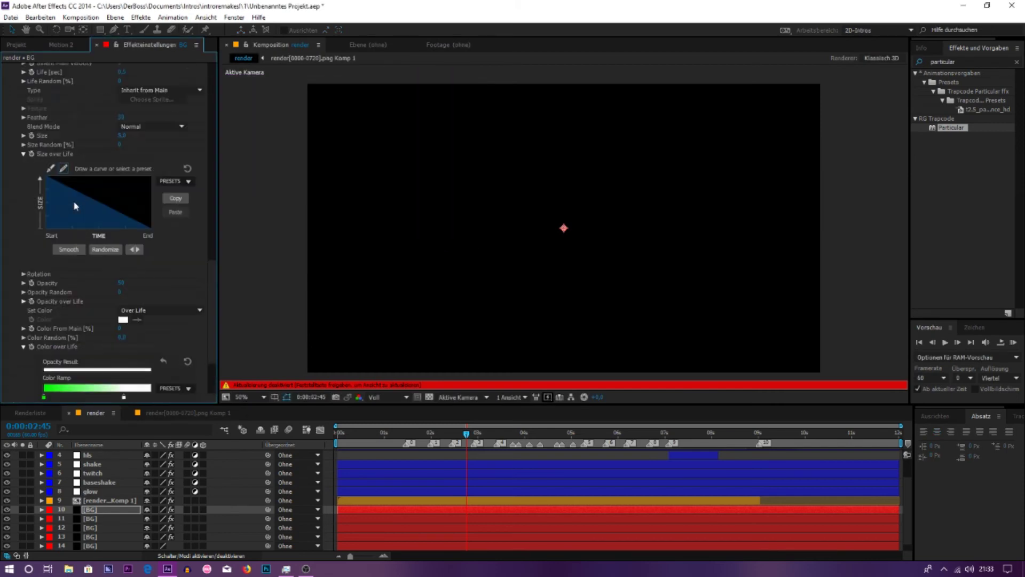
scroll(75, 206, "up", 9)
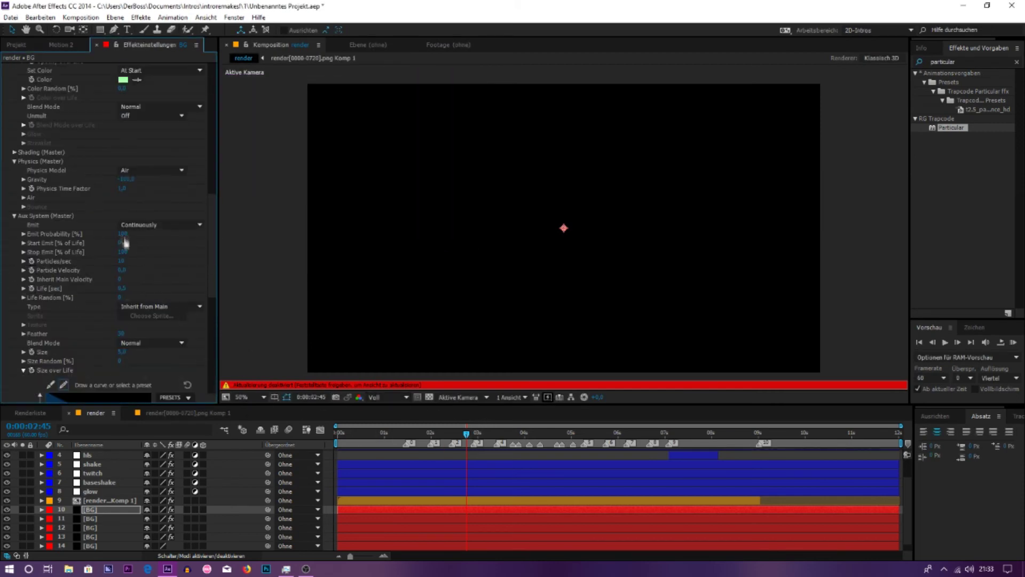
type("200")
key("Return")
scroll(175, 274, "up", 10)
- Make the emitter a Box with size 7000 and resume viewer updates
left_click(182, 161)
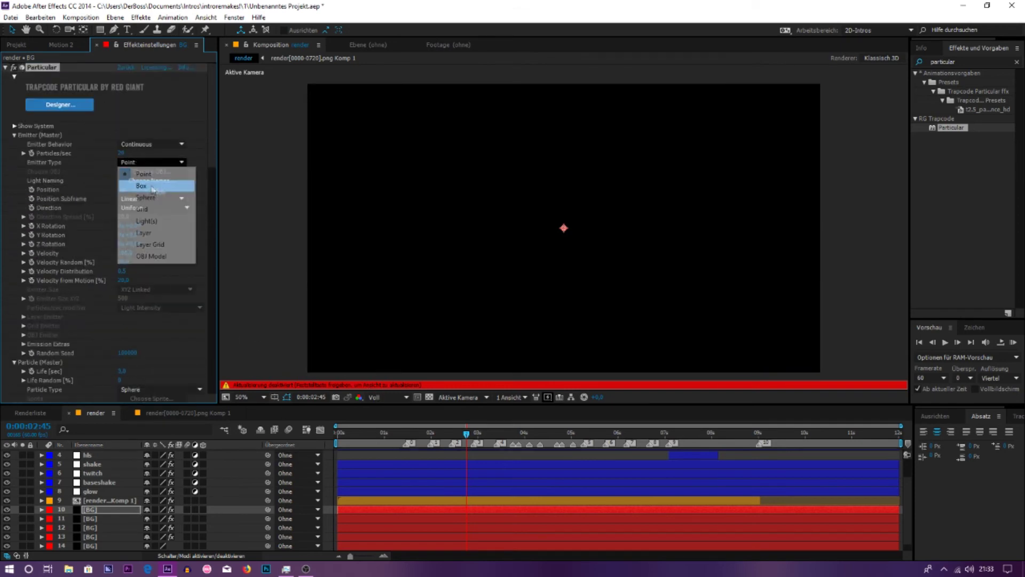
left_click(139, 184)
left_click(138, 190)
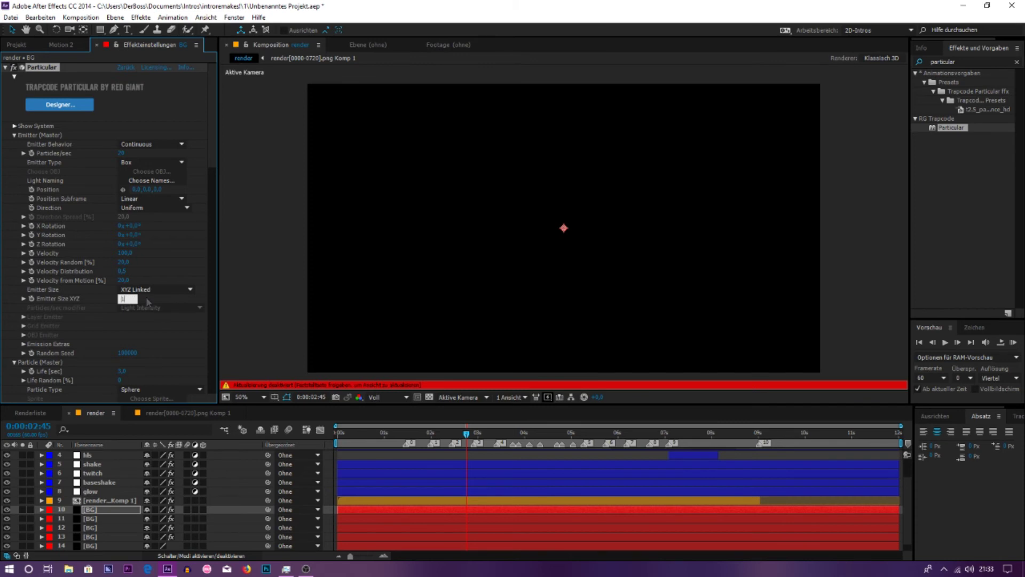
key("Caps_Lock")
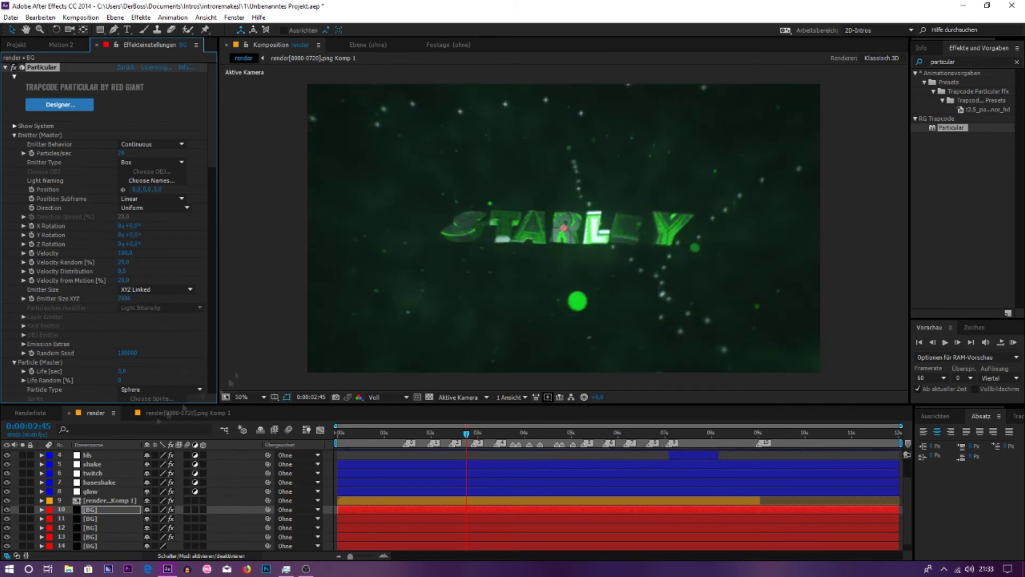
- Hide the other BG particle layers and set the aux streak particle size to 15
scroll(426, 446, "down", 1)
left_click_drag(7, 510, 7, 528)
scroll(129, 515, "up", 4)
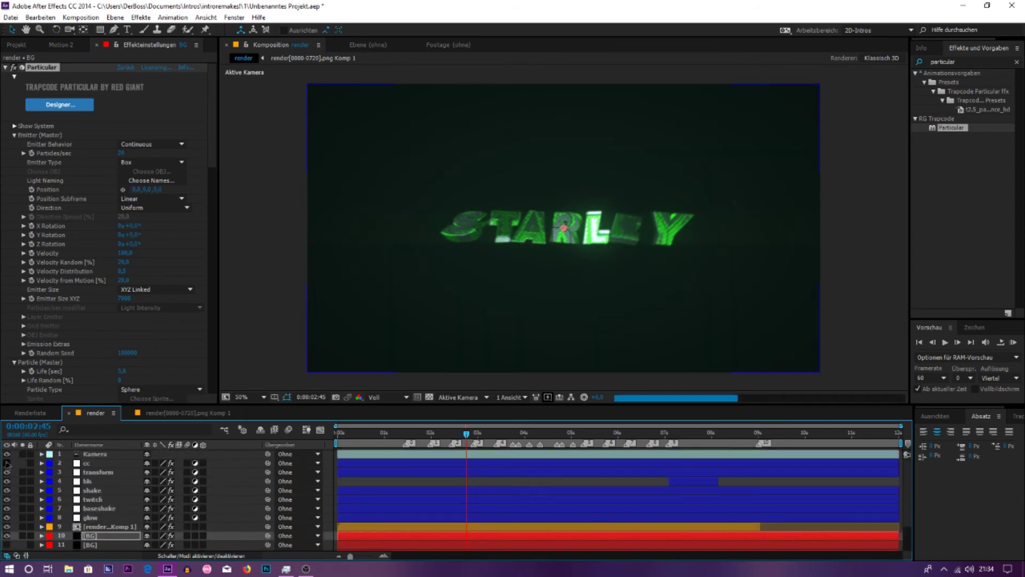
scroll(181, 391, "down", 2)
left_click(123, 395)
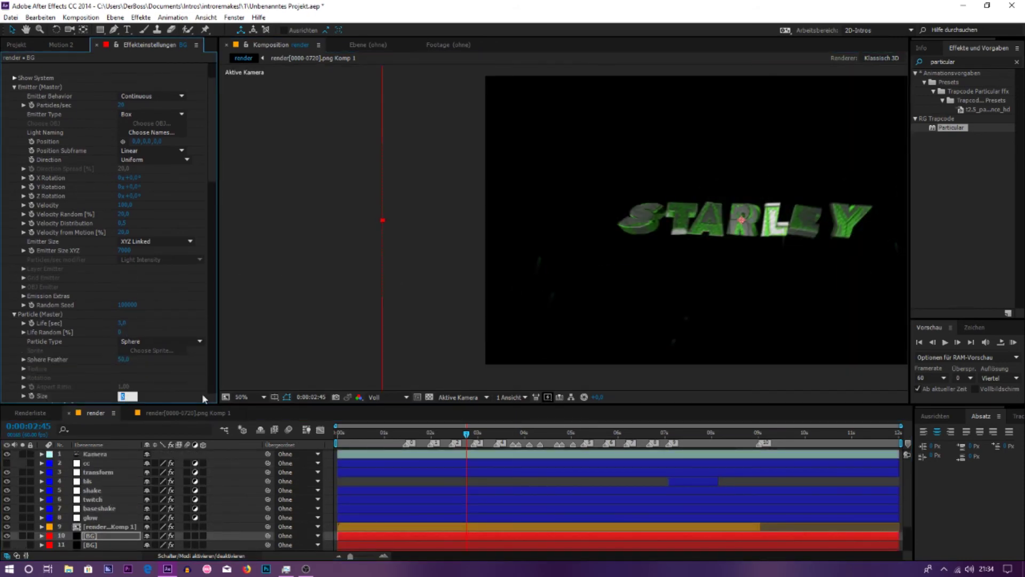
scroll(122, 354, "down", 12)
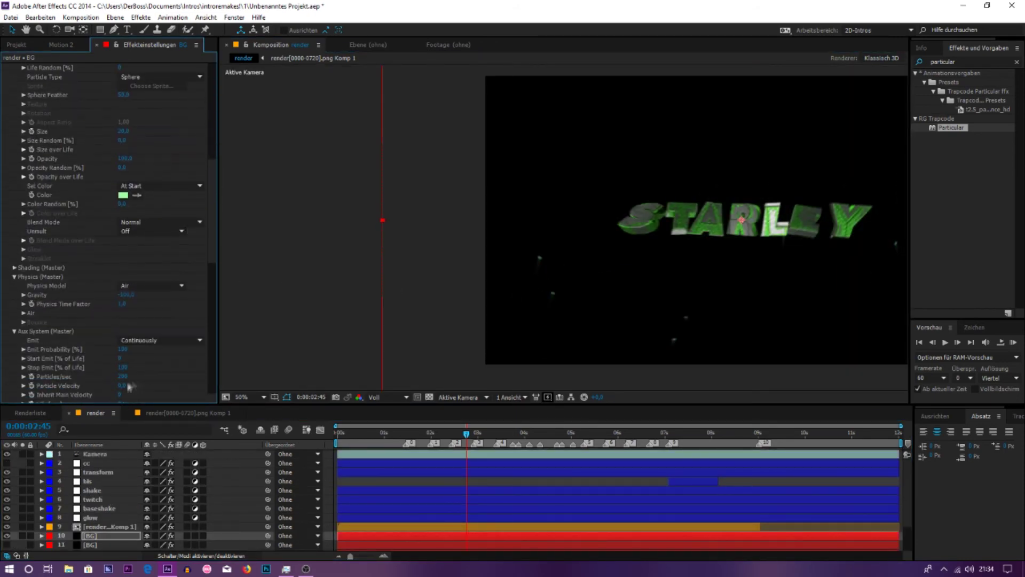
scroll(123, 349, "down", 1)
scroll(127, 342, "down", 1)
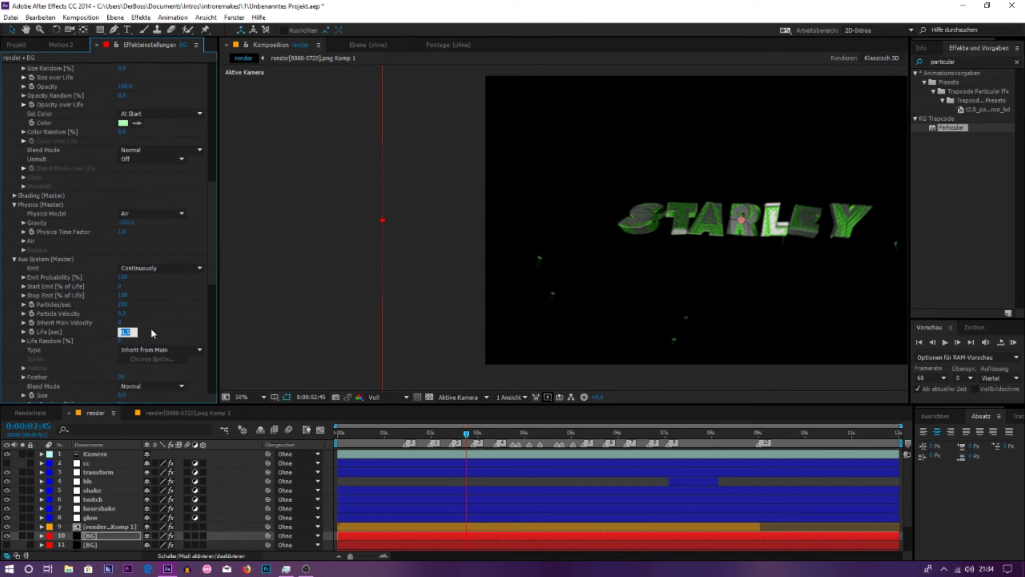
left_click(124, 395)
type("15")
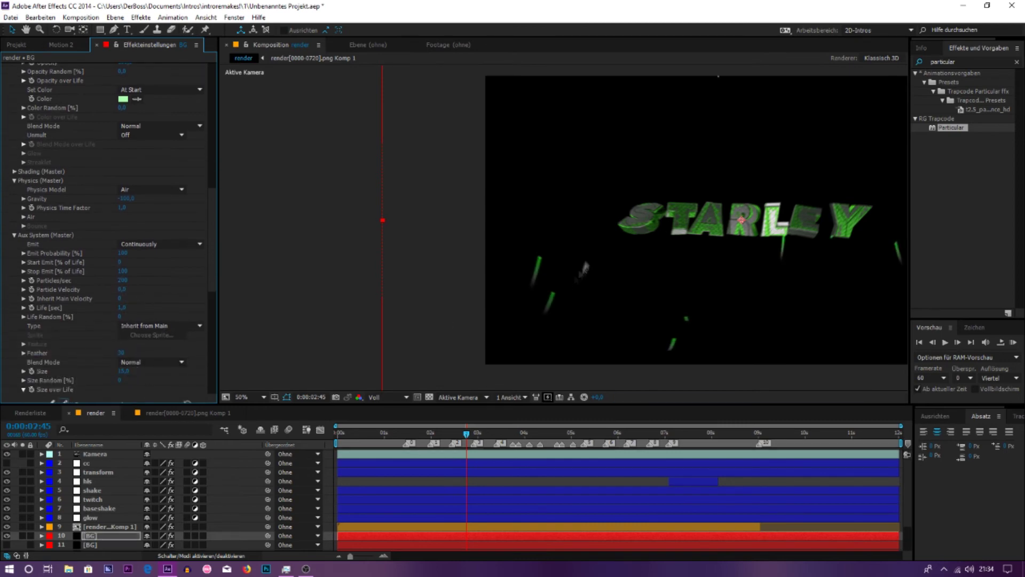
- Change the colour of a Color over Life ramp stop
scroll(7, 352, "down", 4)
scroll(8, 352, "down", 4)
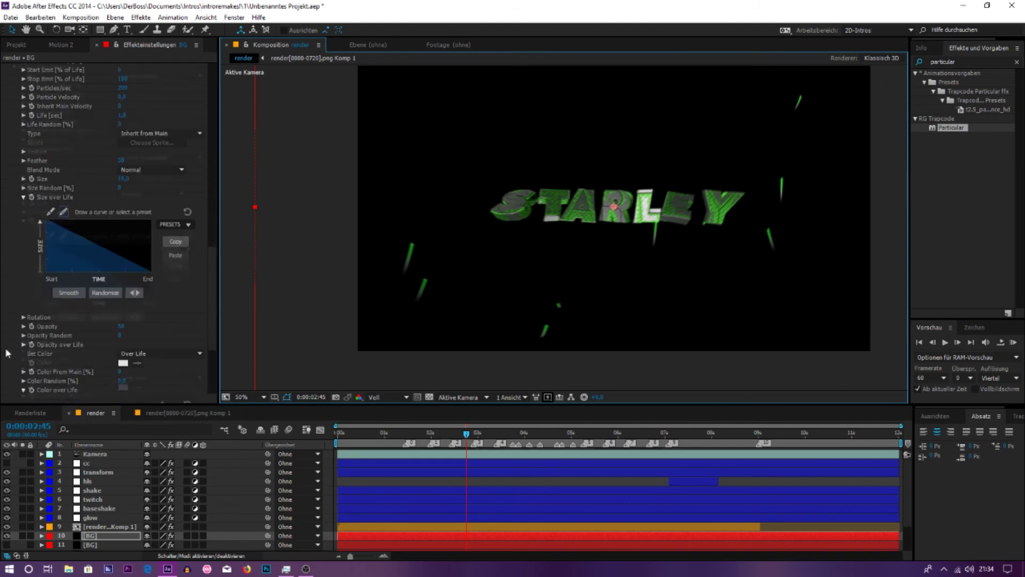
scroll(7, 352, "down", 1)
double_click(44, 392)
left_click(448, 103)
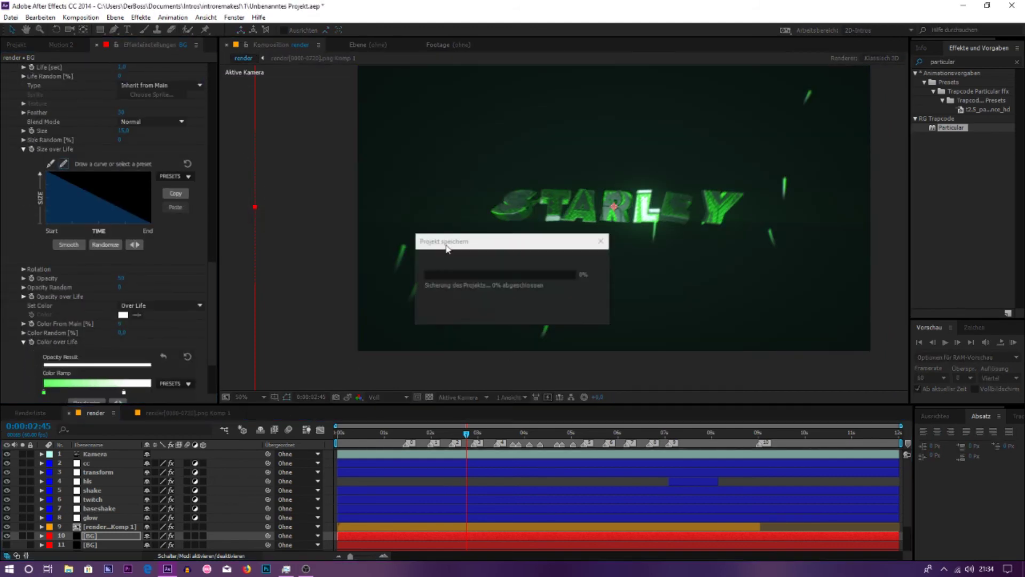
- Save the project, show BG layers 11–14 again and lower layer 13's opacity
key("ctrl+d")
key("ctrl+d")
key("ctrl+d")
left_click_drag(5, 536, 6, 517)
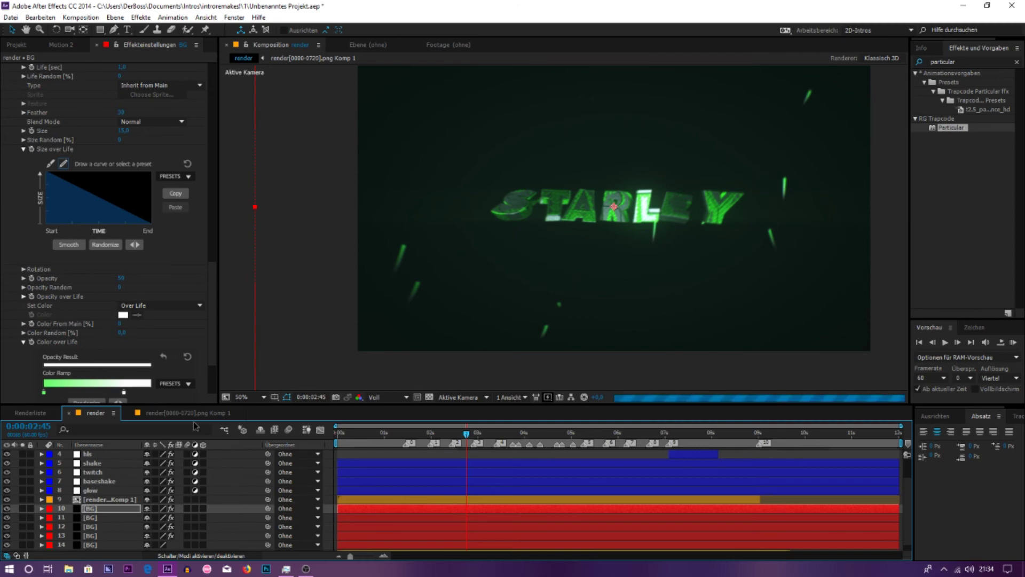
scroll(93, 475, "up", 1)
scroll(94, 475, "down", 2)
left_click(106, 527)
key("t")
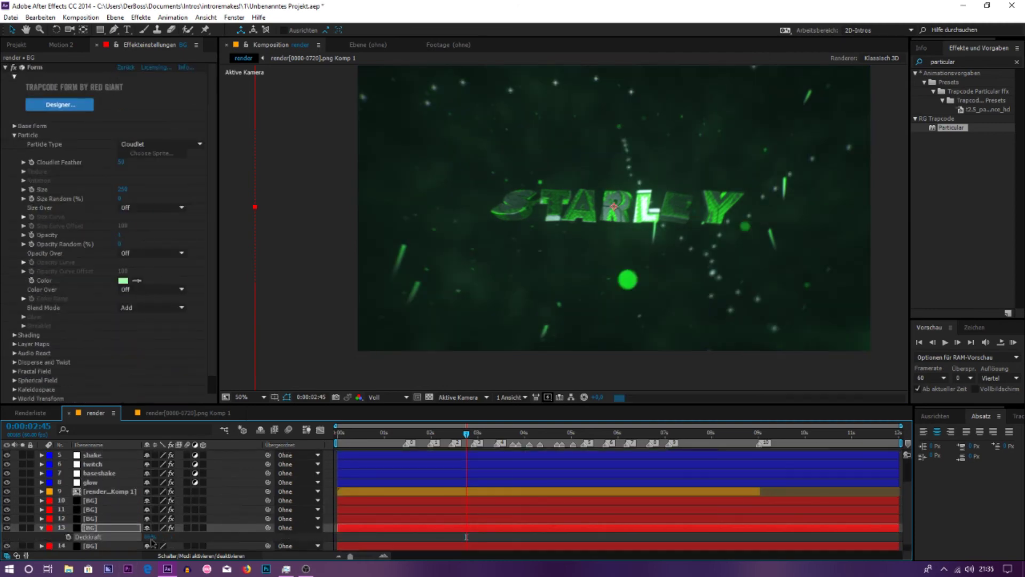
left_click(154, 543)
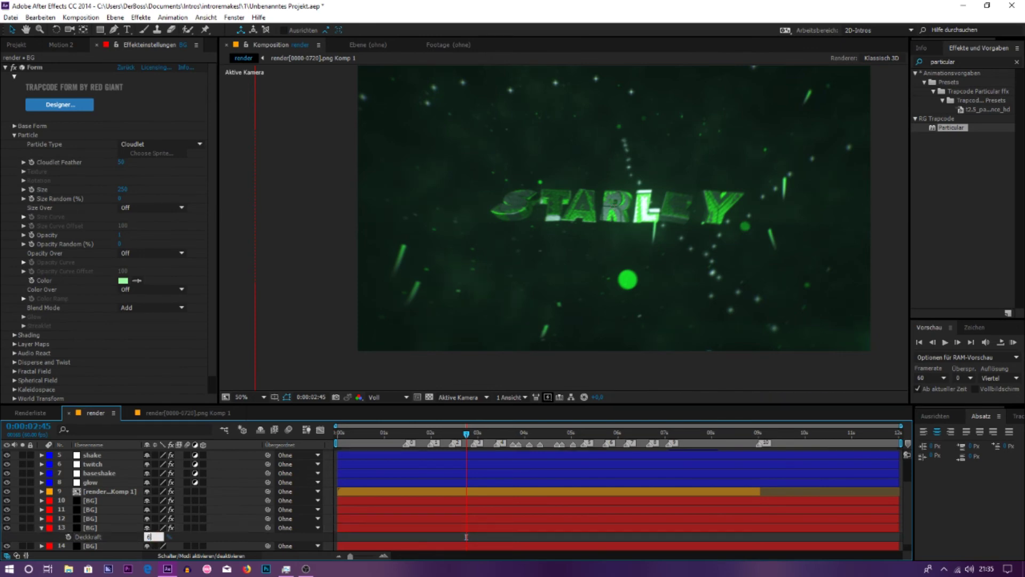
key("Return")
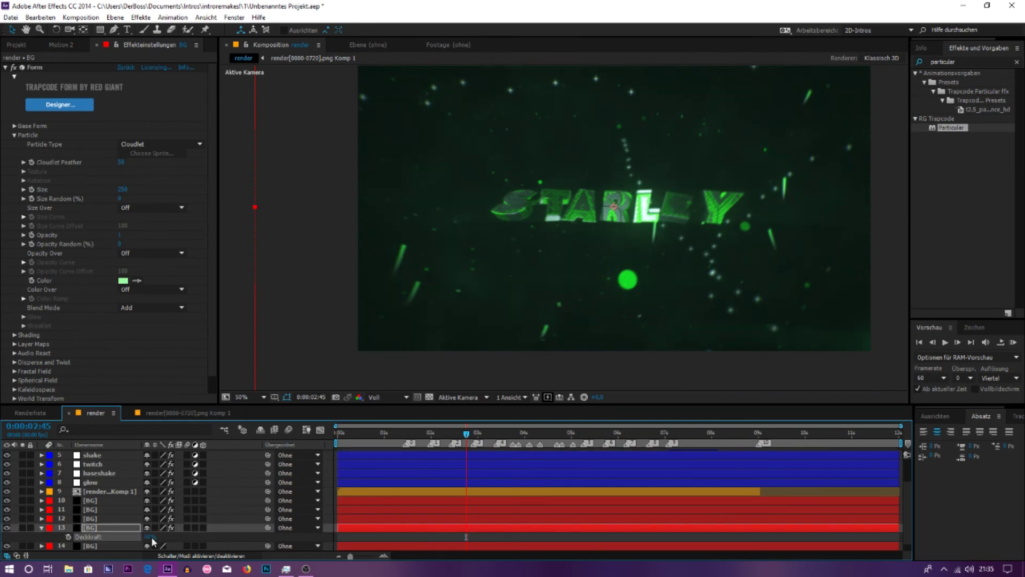
- Duplicate the render comp layer and apply the Shine effect to the copy
scroll(103, 527, "up", 2)
left_click(106, 528)
key("ctrl+d")
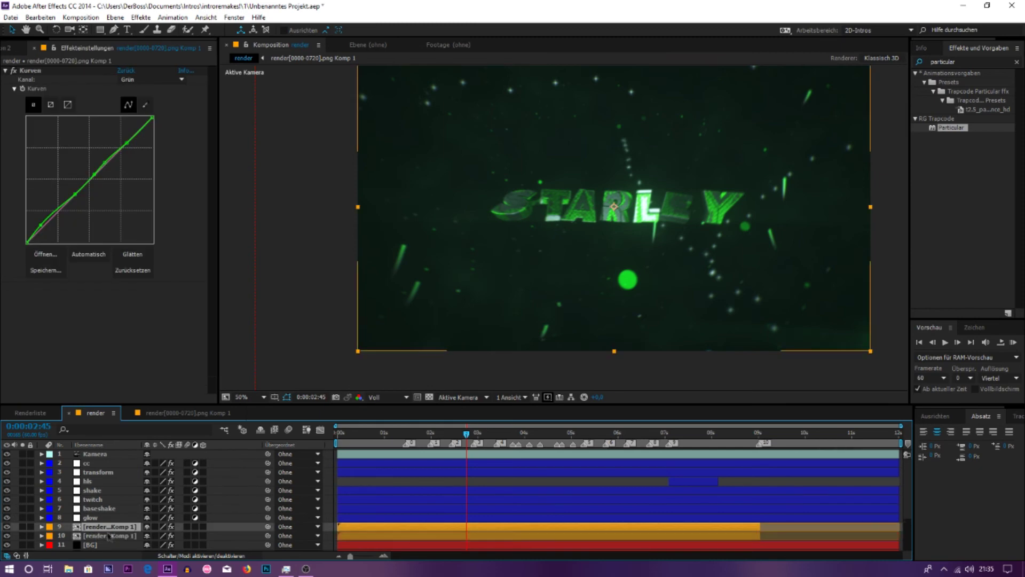
key("Caps_Lock")
left_click(956, 62)
type("sHINE")
double_click(945, 137)
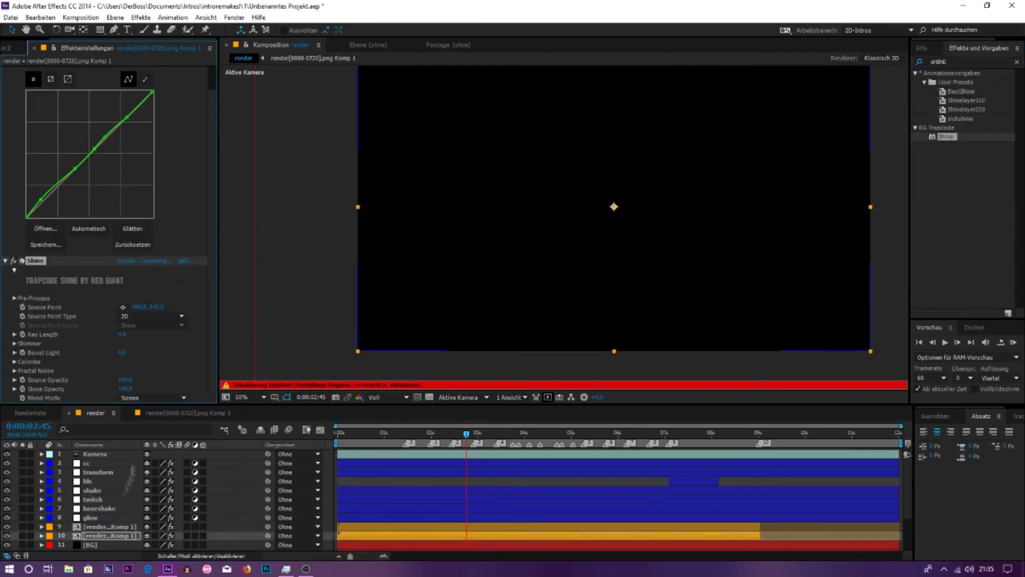
- Set Shine's Colorize to One Color with a green glow colour
left_click(161, 334)
left_click(144, 137)
left_click(123, 371)
left_click(362, 182)
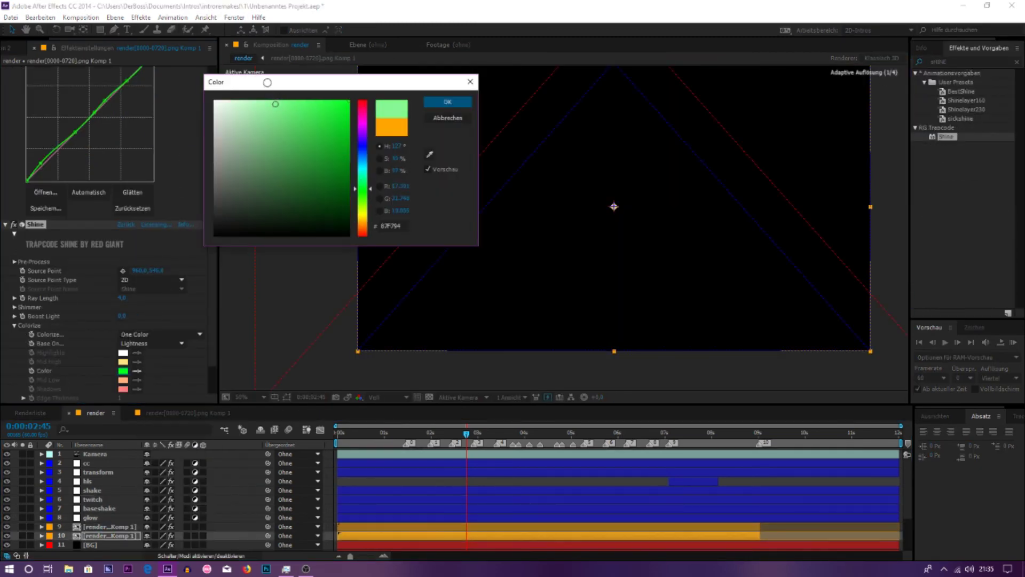
left_click(448, 102)
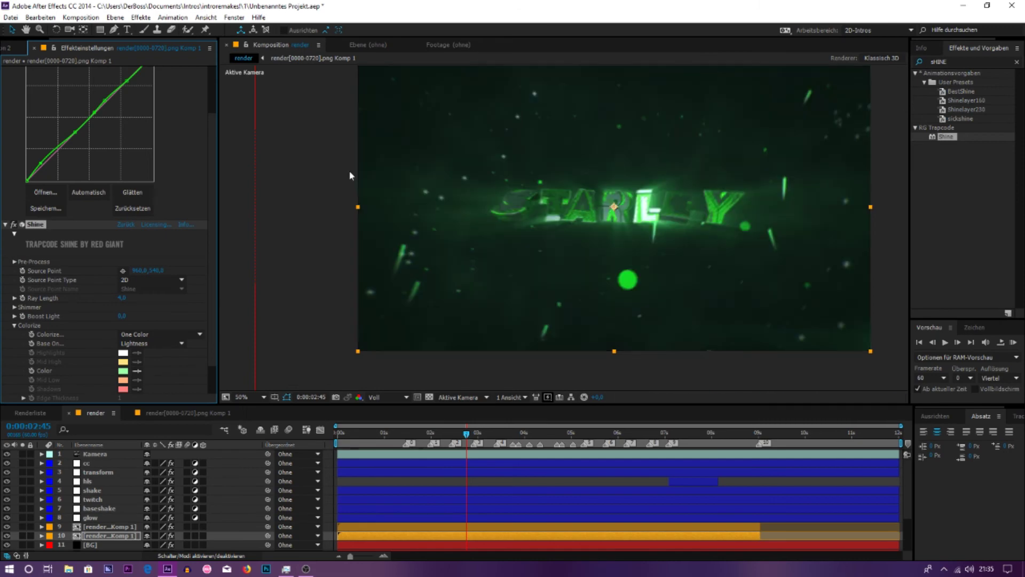
- Scale the cc layer to 14 and duplicate it
left_click(107, 463)
key("s")
left_click(160, 472)
type("14")
key("Return")
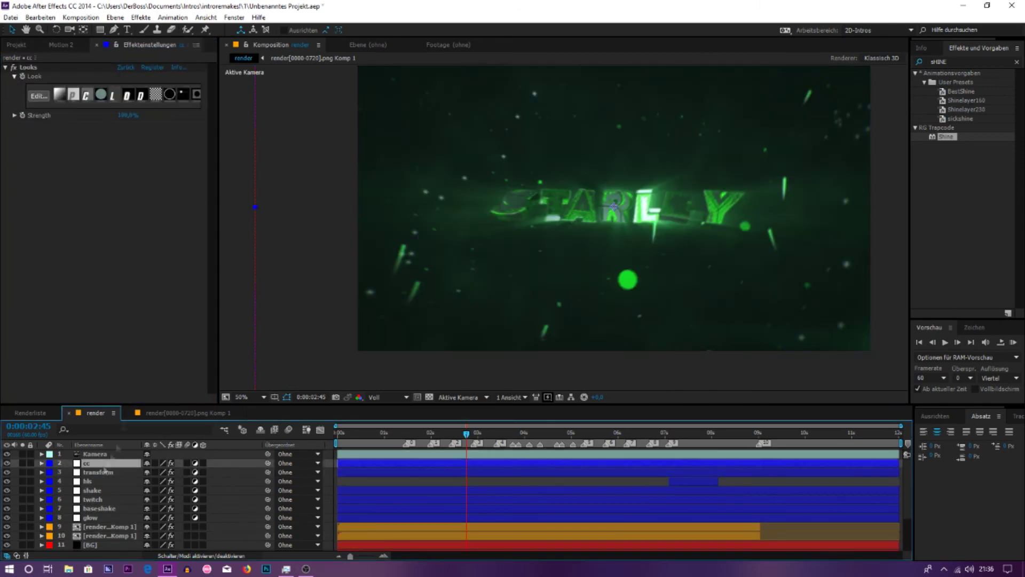
key("ctrl+d")
- Dismiss the plug-in crash errors, end After Effects in Task Manager and relaunch it
left_click(34, 100)
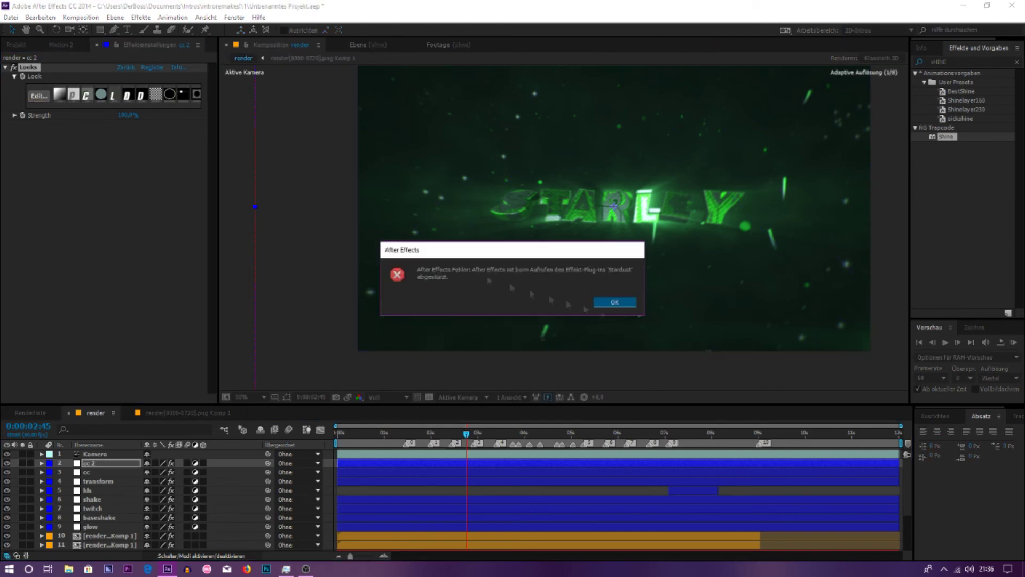
left_click(628, 300)
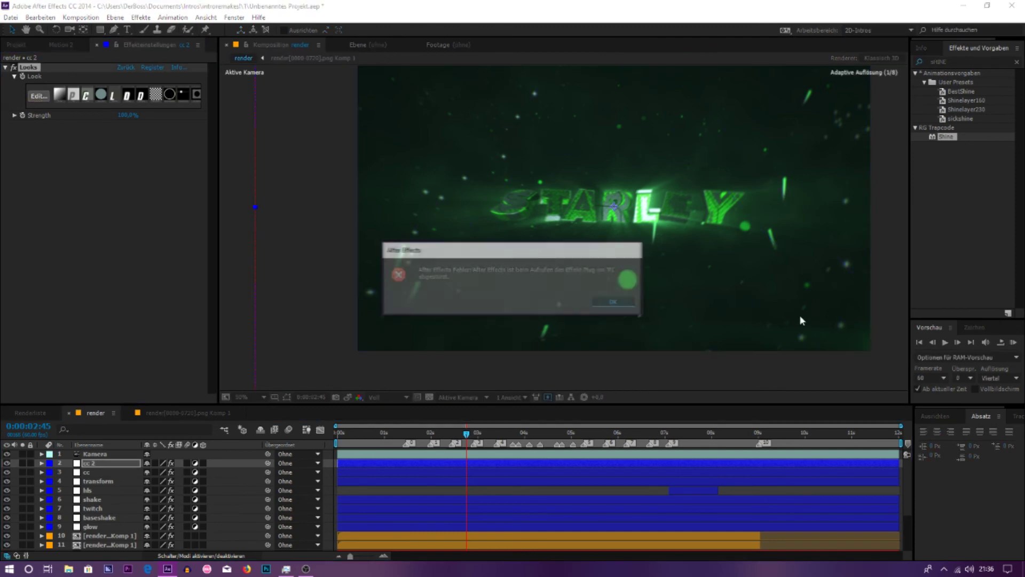
key("Return")
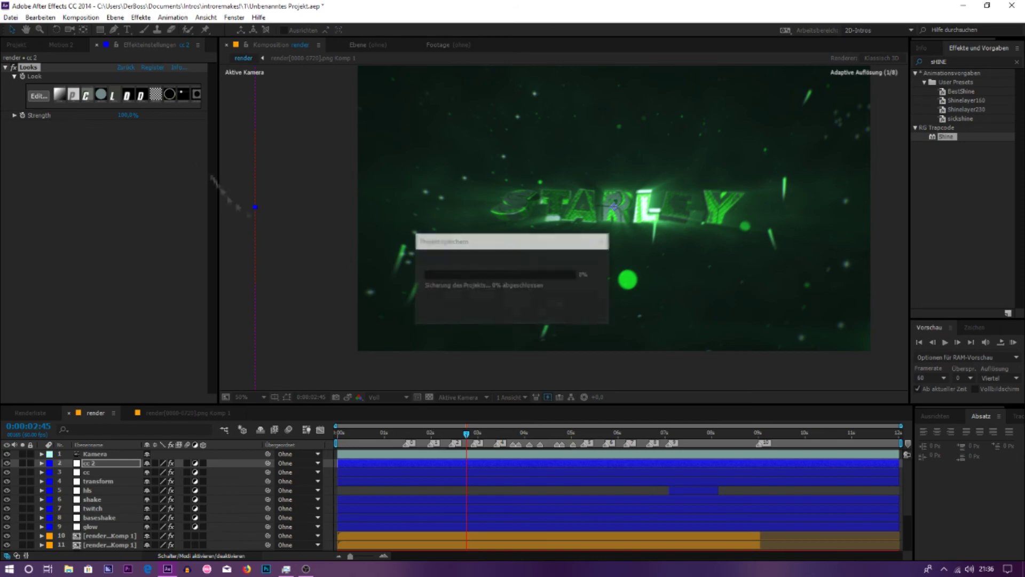
key("ctrl+shift+Escape")
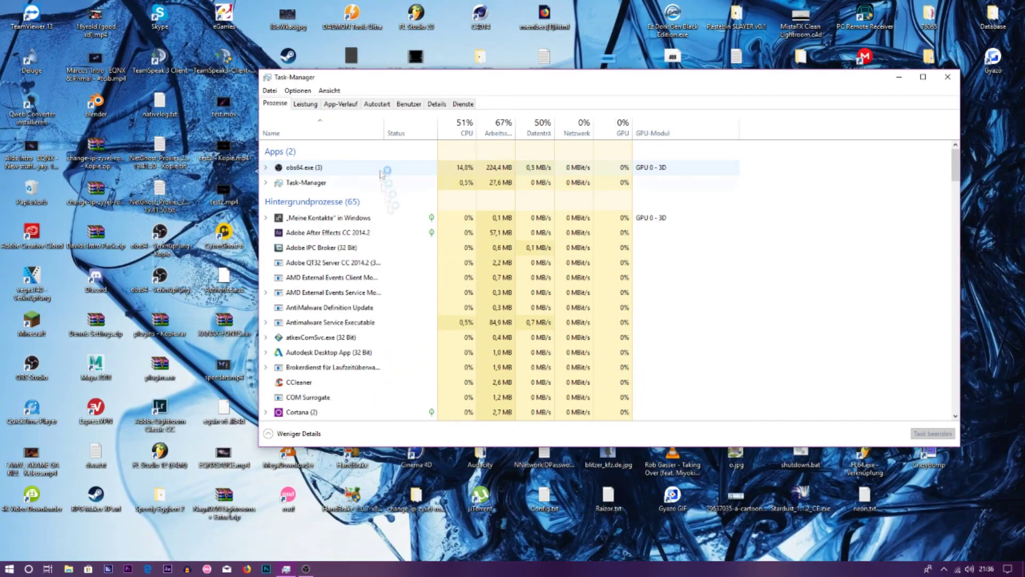
left_click(898, 79)
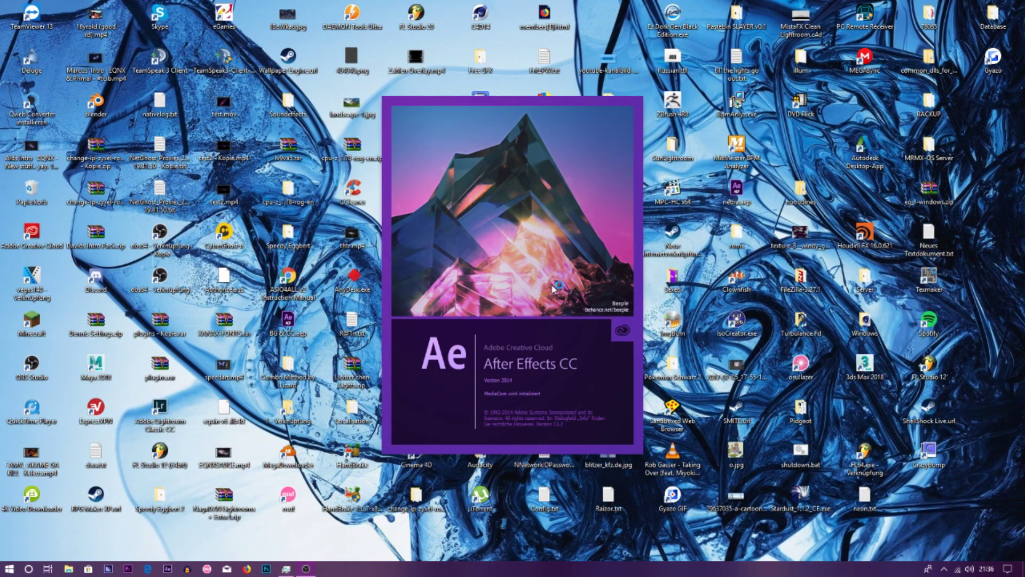
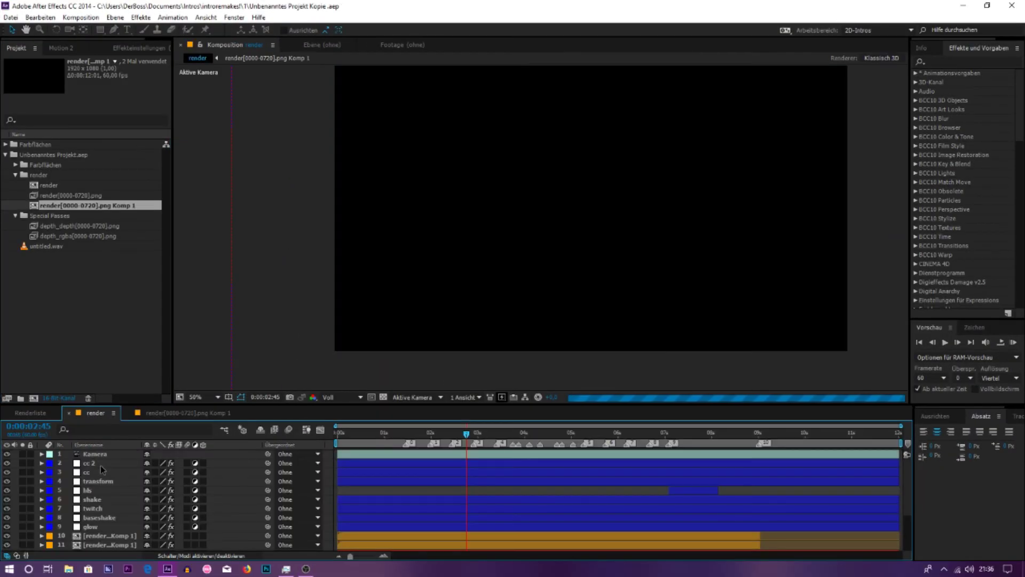
- Collapse layer 15's Opacity property and select the 'cc 2' grading layer
scroll(105, 491, "down", 3)
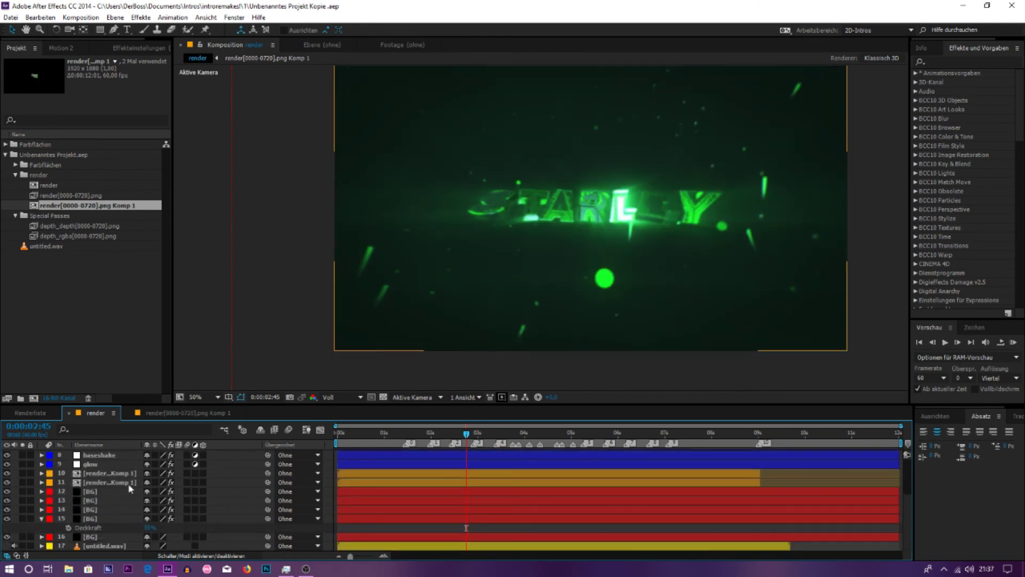
left_click(41, 519)
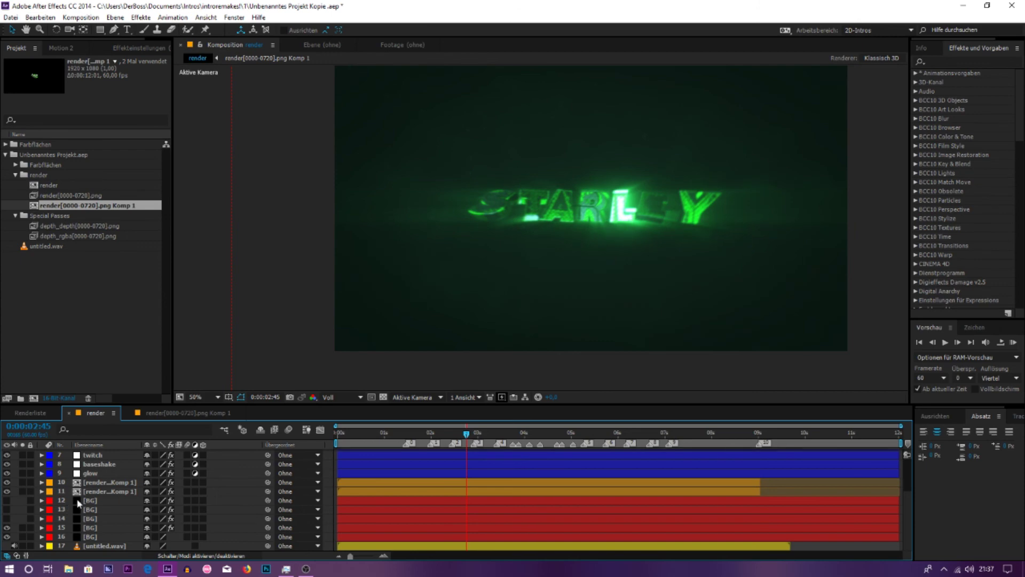
scroll(64, 510, "up", 3)
left_click(88, 463)
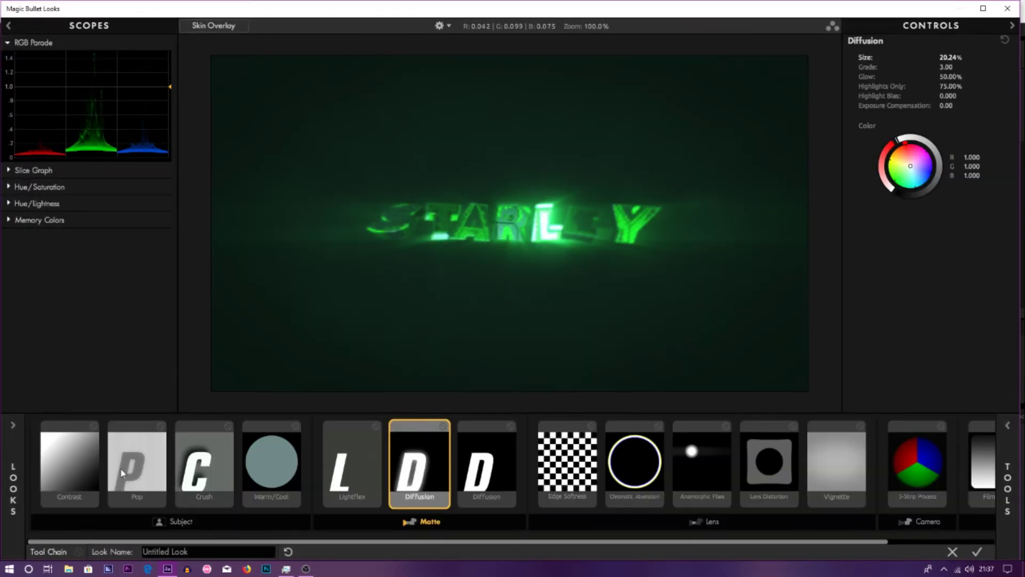
- Rebuild the look as Contrast plus Diffusion and Gradient in Matte, with Gradient Y1 at +100%
left_click(288, 551)
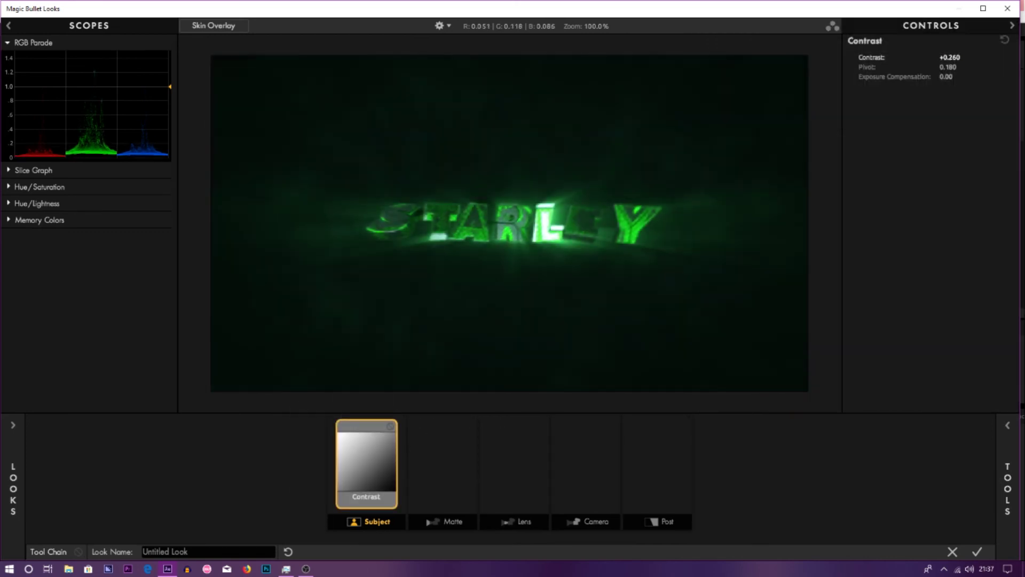
left_click_drag(732, 171, 444, 463)
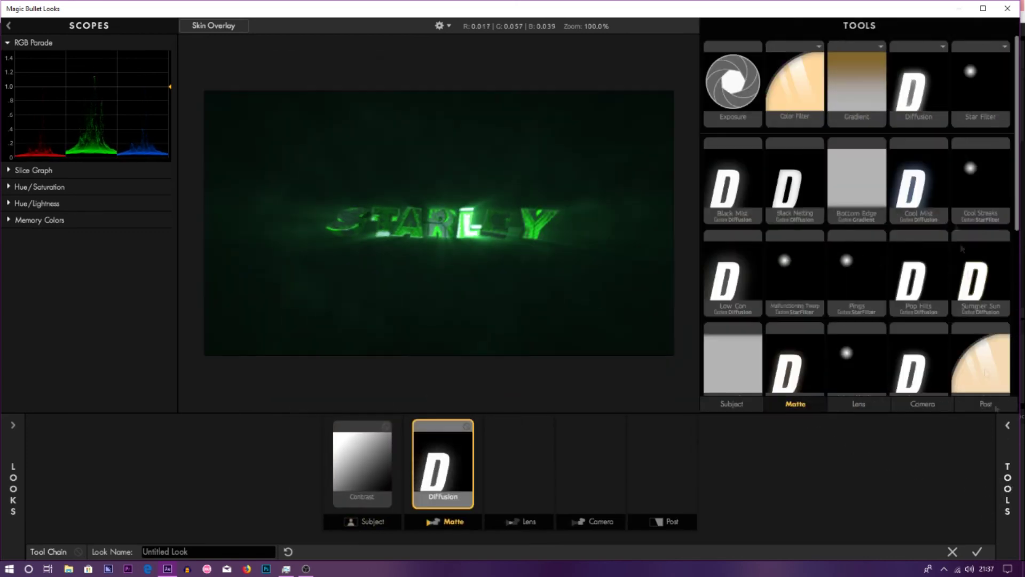
left_click_drag(856, 92, 476, 463)
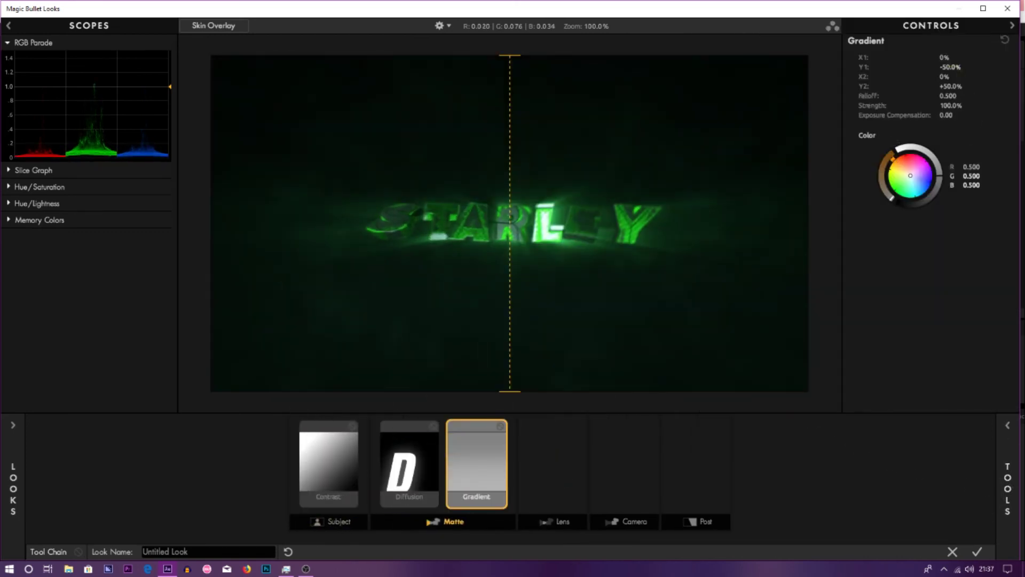
type("-50")
key("Return")
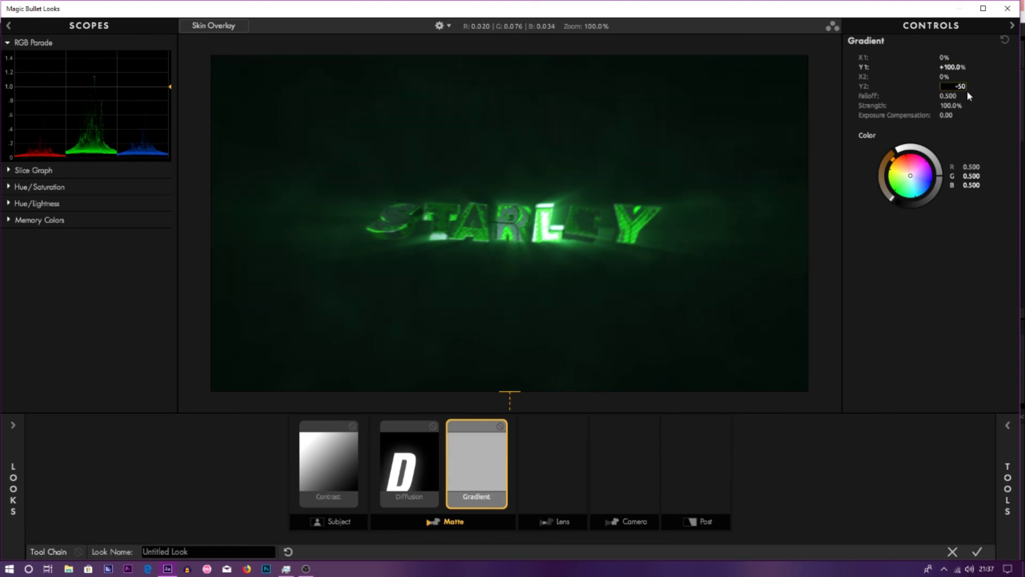
- Browse the Lens and Camera tool categories, then apply the look to the composition
mouse_move(959, 454)
left_click(858, 403)
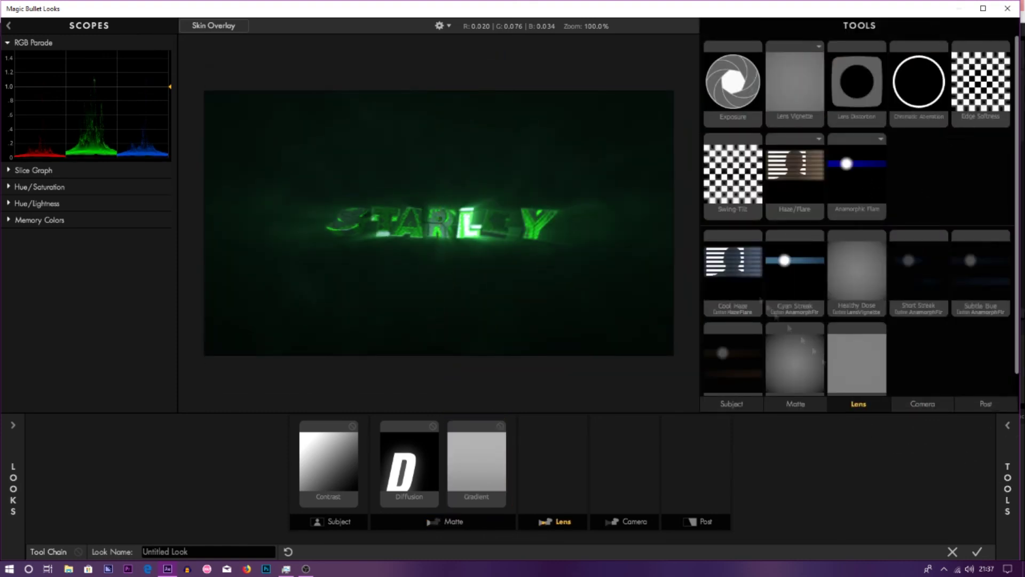
left_click(923, 403)
left_click(977, 551)
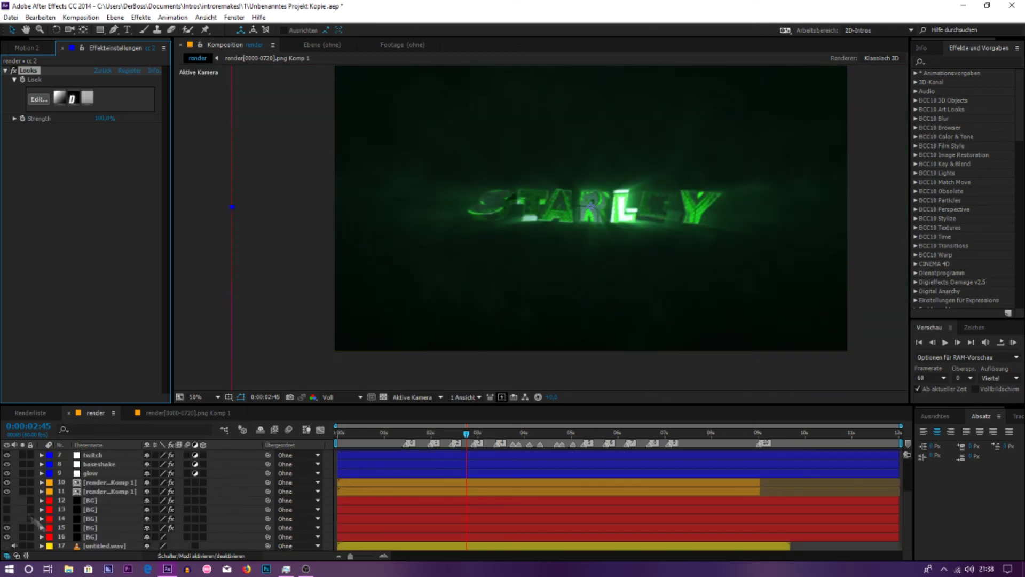
- Select BG layer 15 and its Opacity, then save the project with Ctrl+S
scroll(214, 502, "down", 3)
left_click(91, 527)
left_click(150, 536)
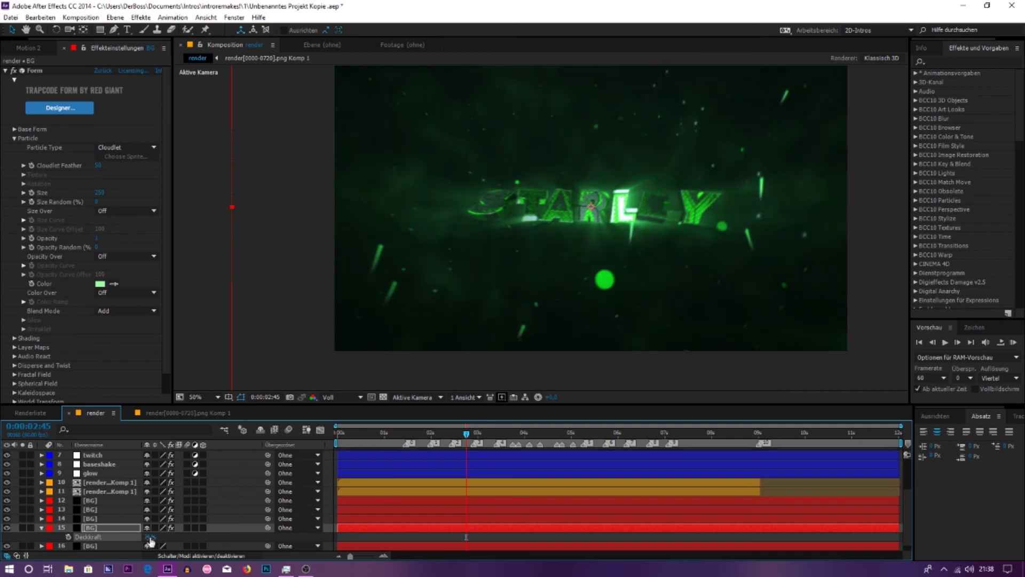
key("ctrl+s")
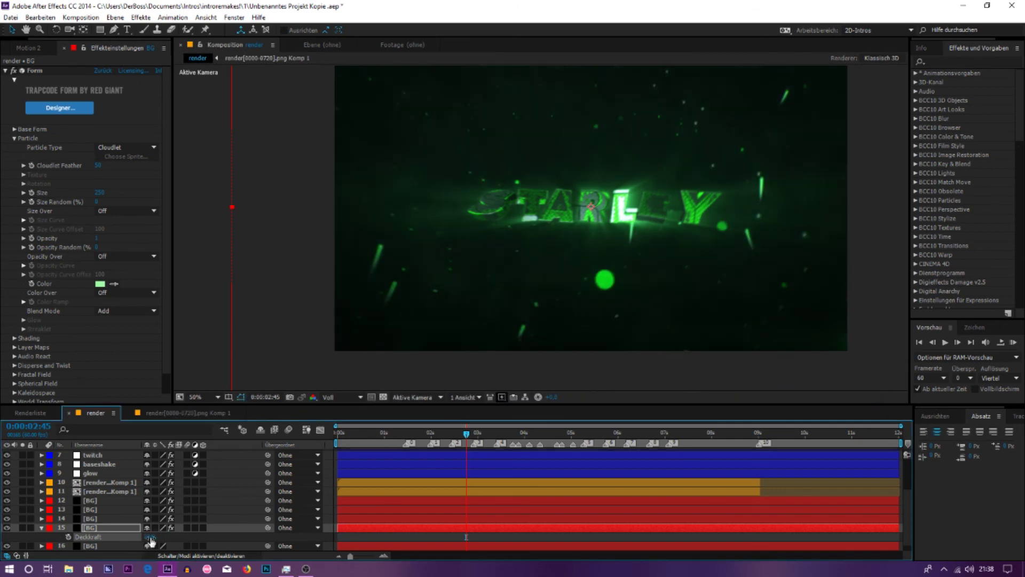
scroll(108, 530, "up", 3)
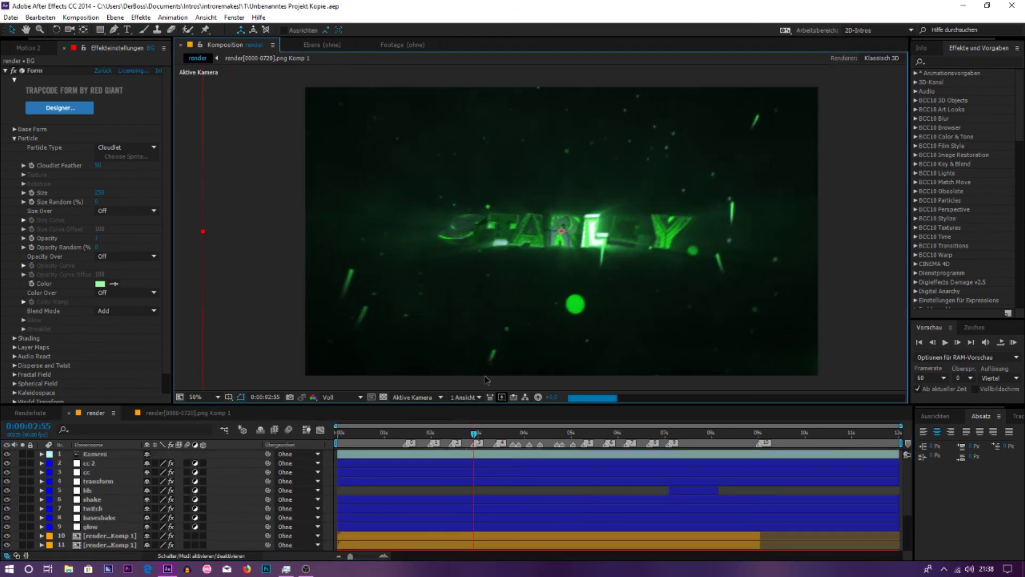
- Play and stop the RAM preview twice, then jump to 0:00:09:38
left_click(1014, 342)
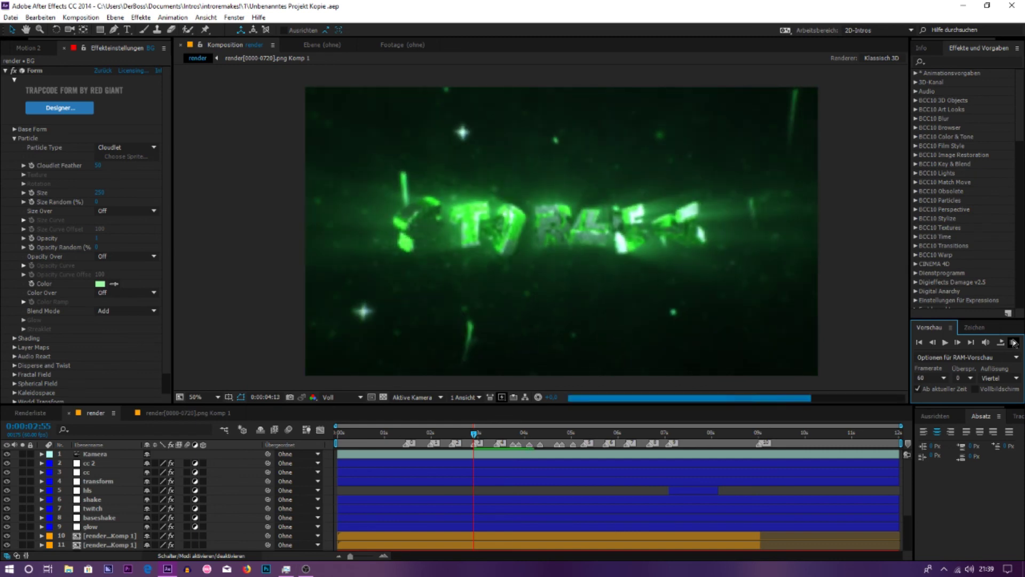
left_click(1014, 344)
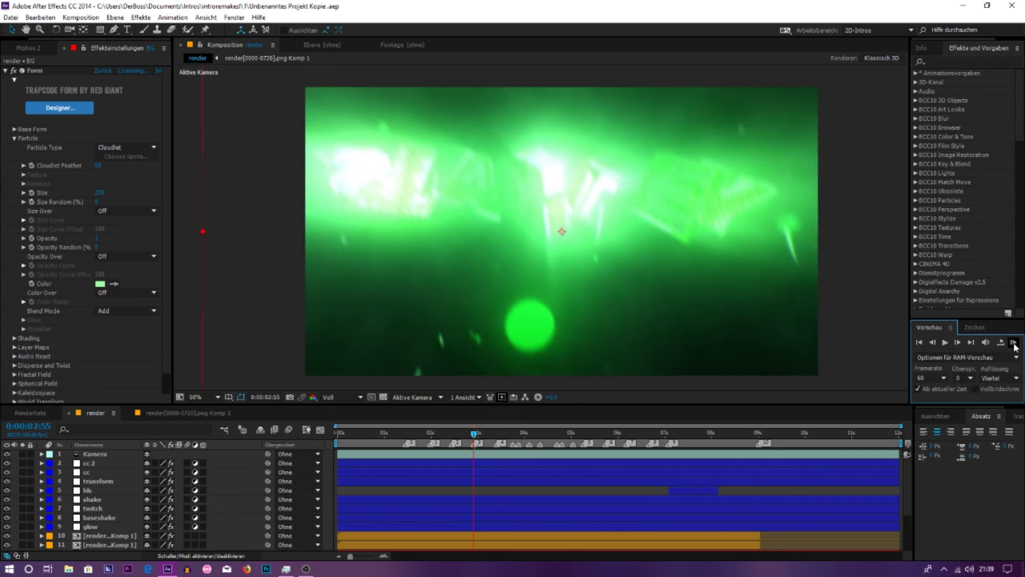
left_click(1014, 345)
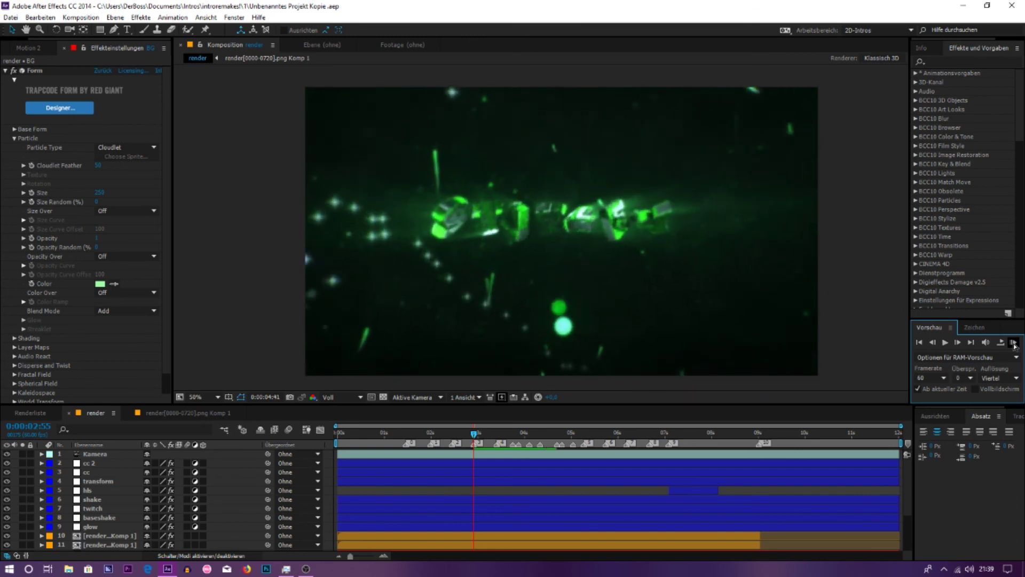
left_click(1014, 345)
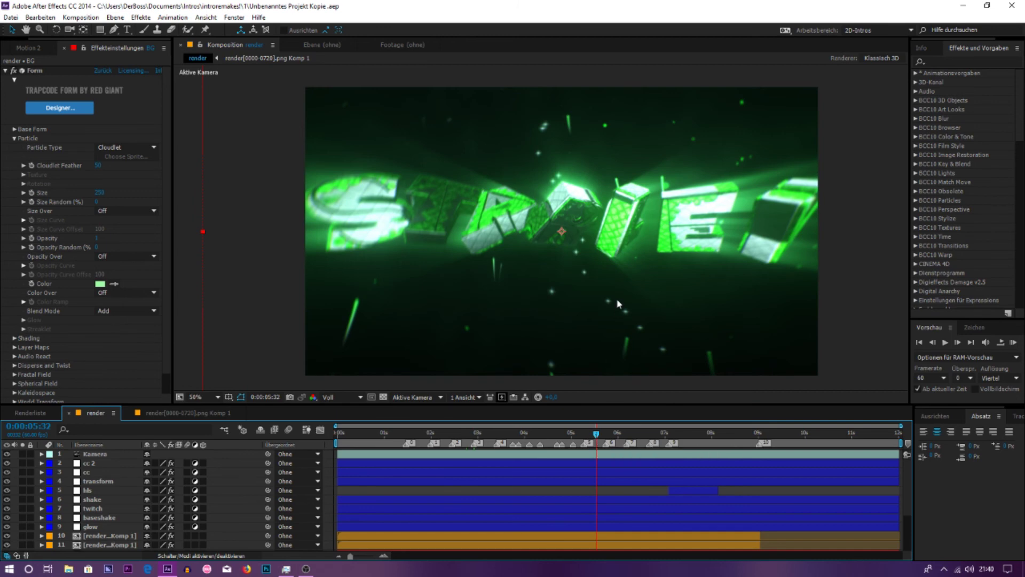
left_click(788, 434)
- Move the current time to 0:00:08:57 and turn viewer rendering updates back on with Caps Lock
scroll(748, 469, "down", 3)
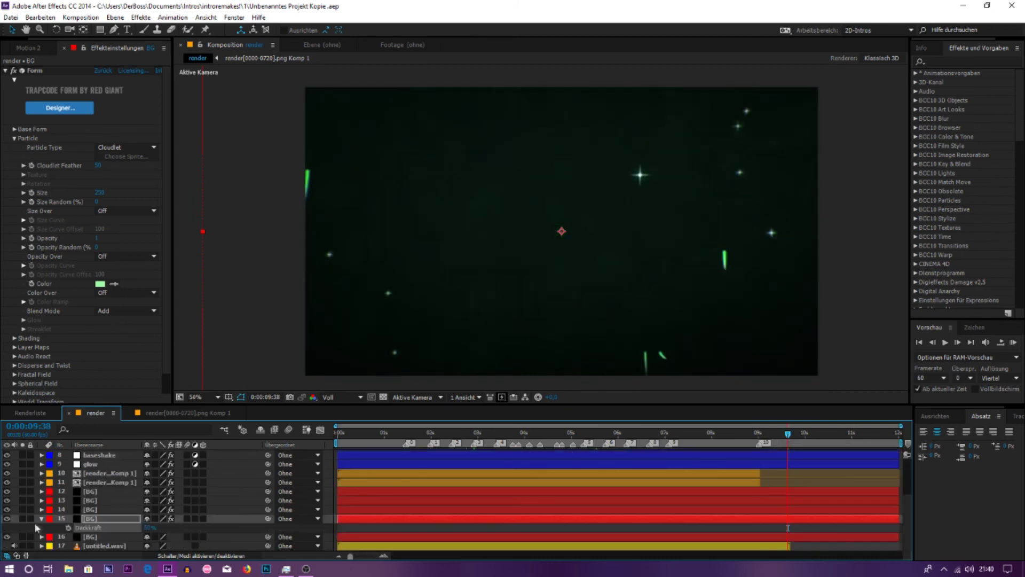
scroll(785, 437, "up", 3)
key("Caps_Lock")
scroll(895, 509, "down", 5)
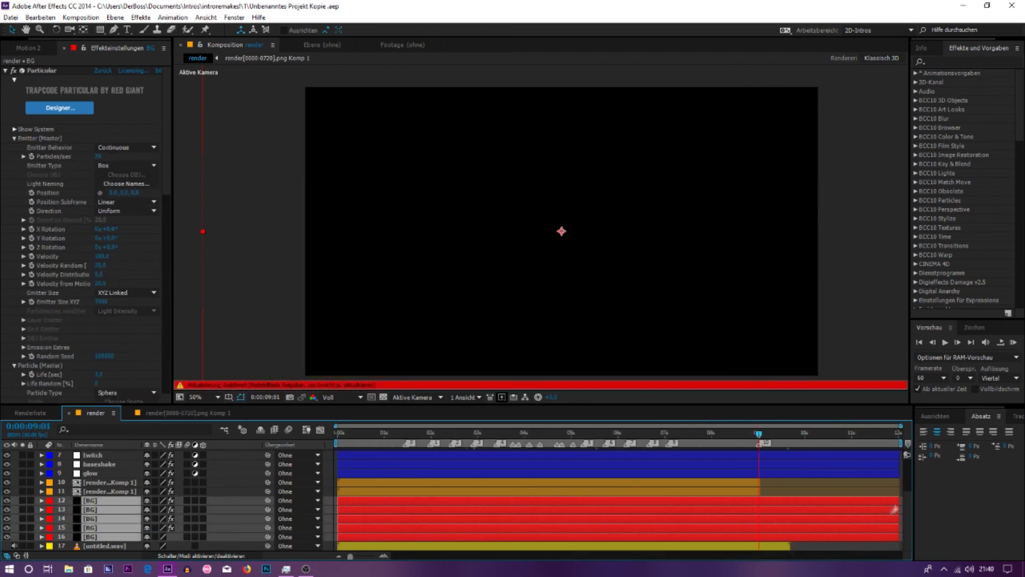
scroll(758, 516, "up", 5)
scroll(724, 522, "down", 5)
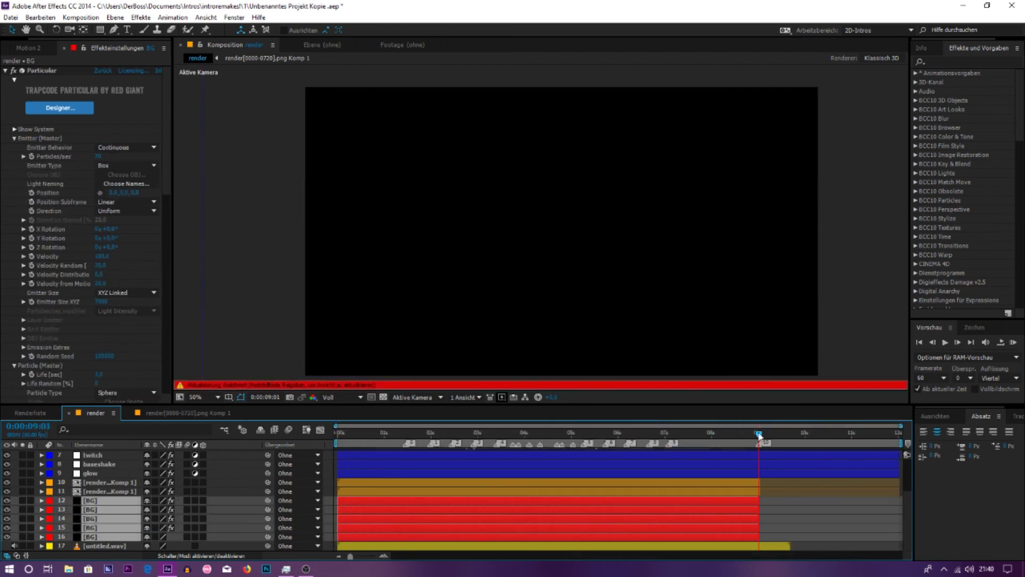
left_click(759, 445)
key("Caps_Lock")
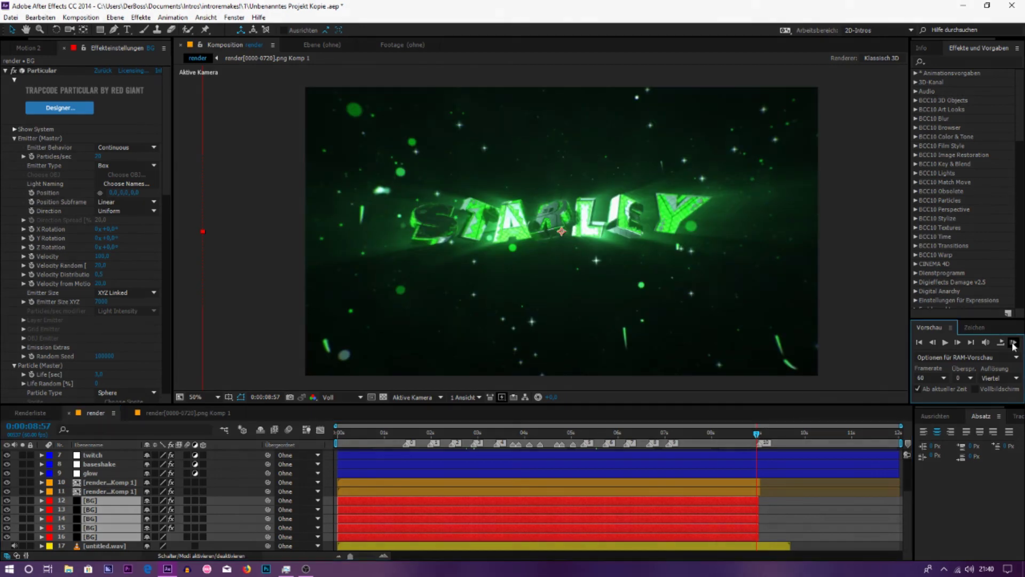